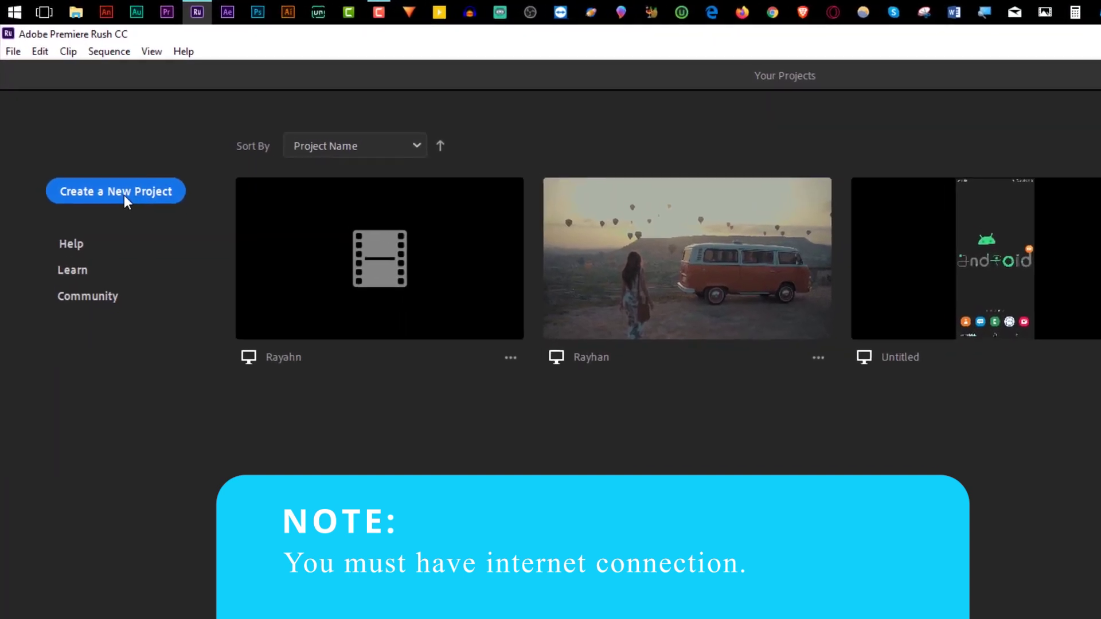
Step: Start a new project and browse Sample Media, C:, D:, then the Desktop folder
click(127, 201)
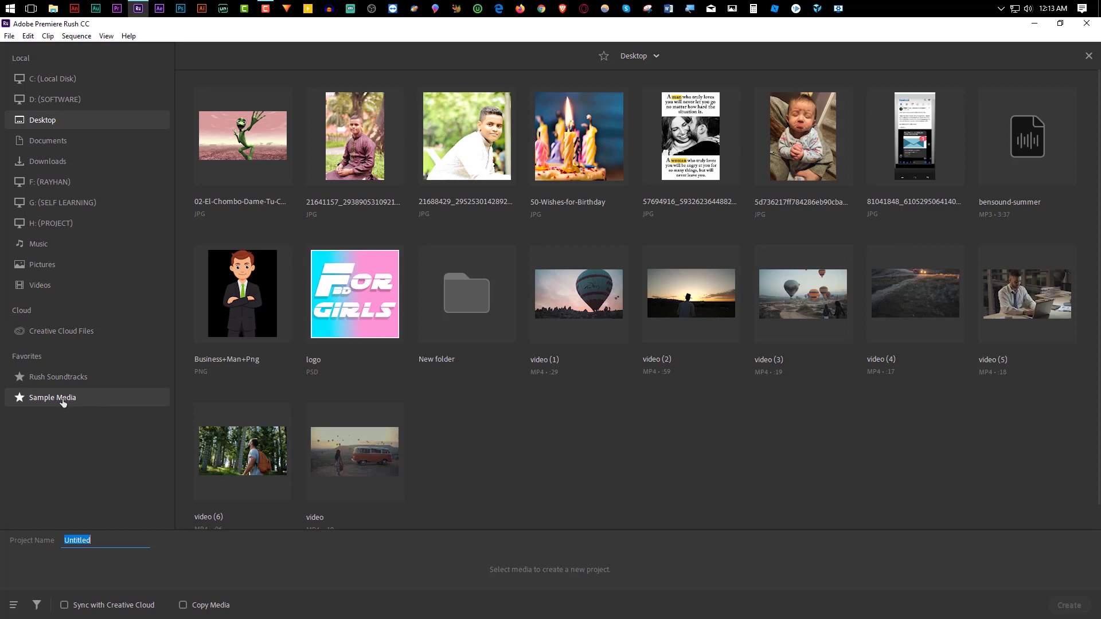
click(78, 398)
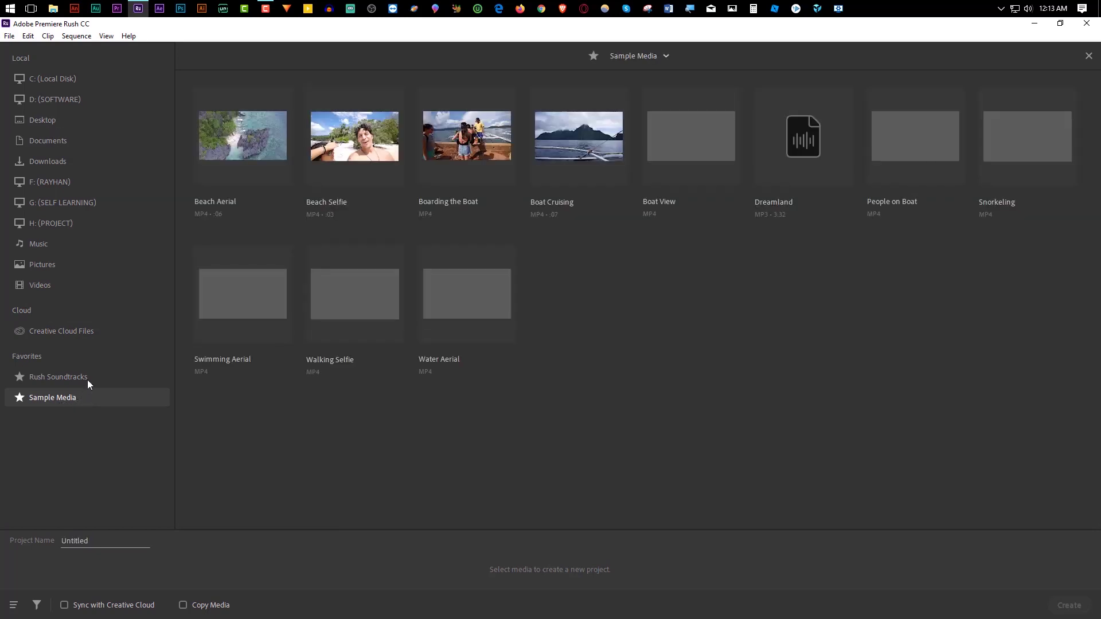
click(79, 82)
click(79, 103)
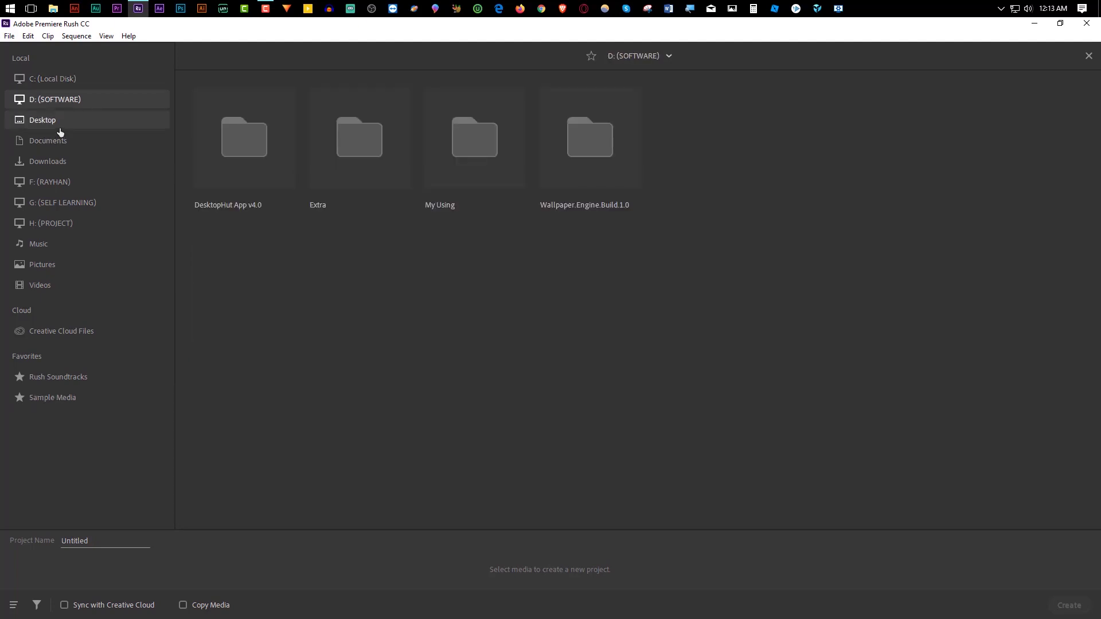
click(69, 125)
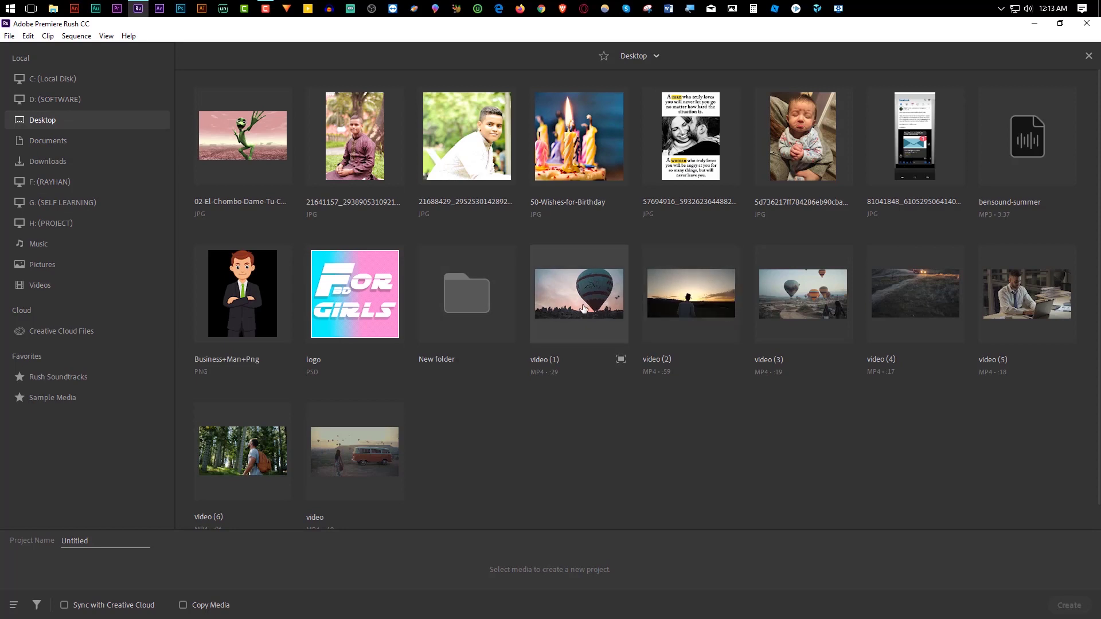
Step: Pick video (1) through video (4), video and bensound-summer, then select the project name
click(619, 321)
click(704, 315)
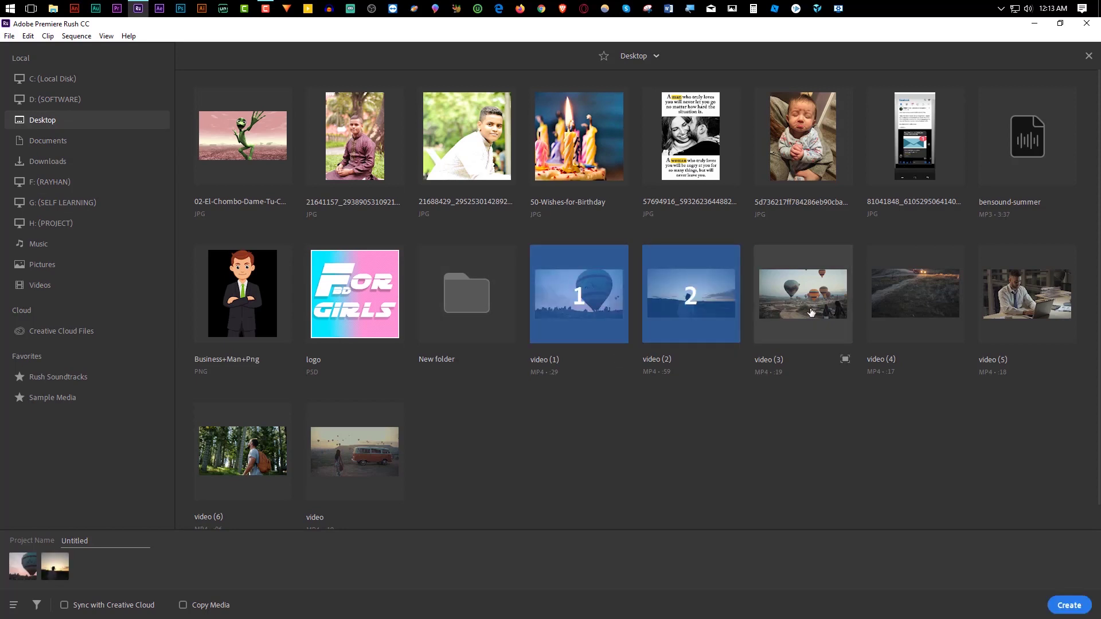
click(803, 310)
click(900, 308)
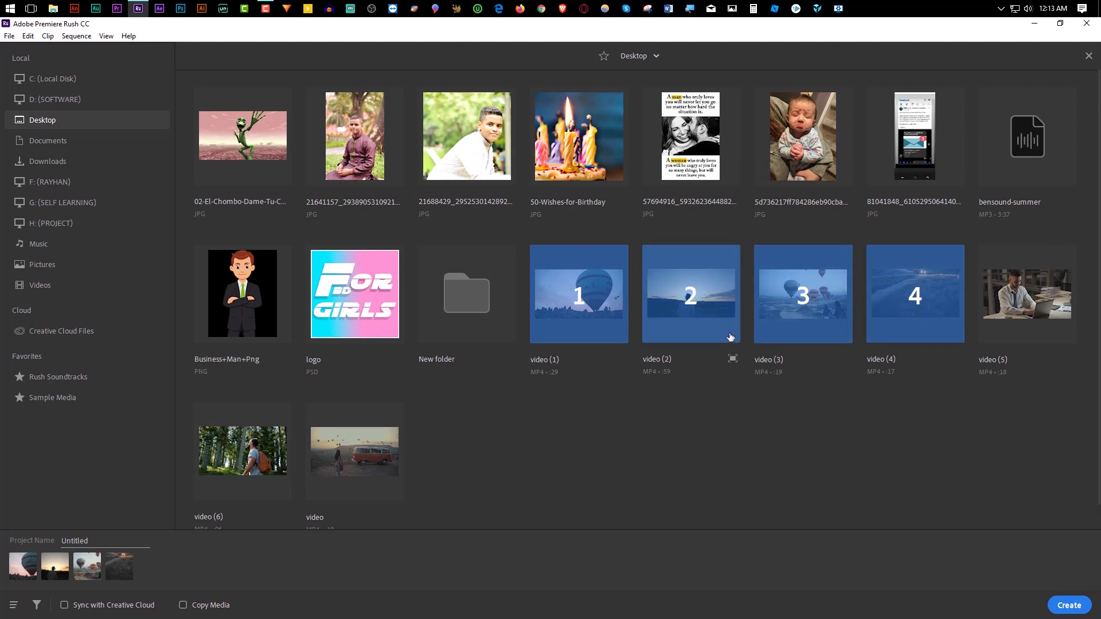
click(361, 430)
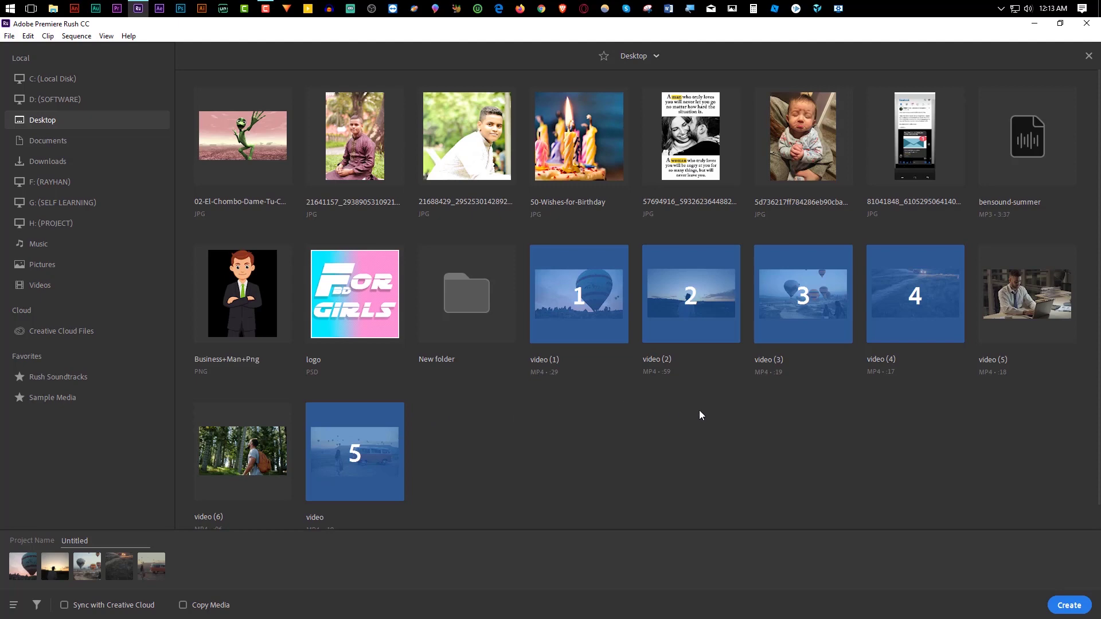
click(1011, 204)
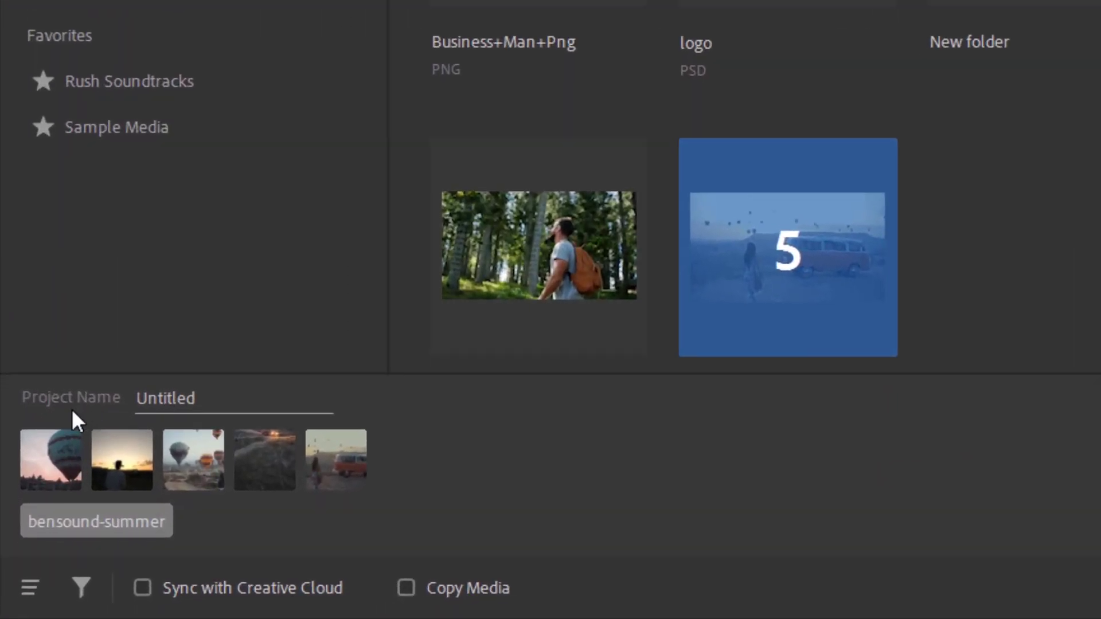
double_click(196, 400)
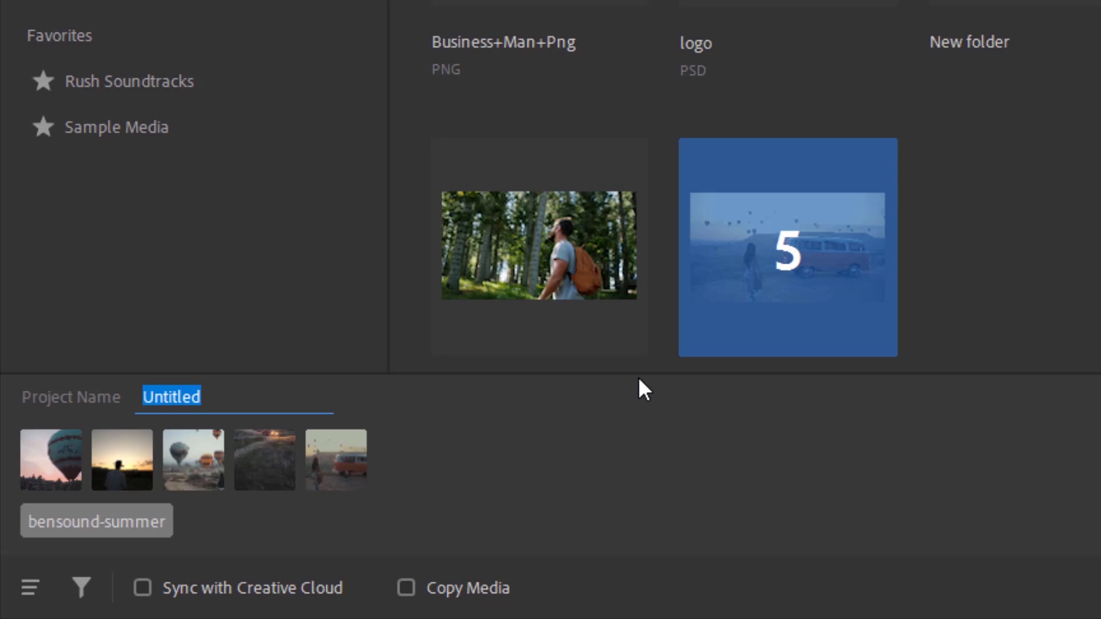
Step: Replace Untitled with the new project name and create the project
text(Rayhan)
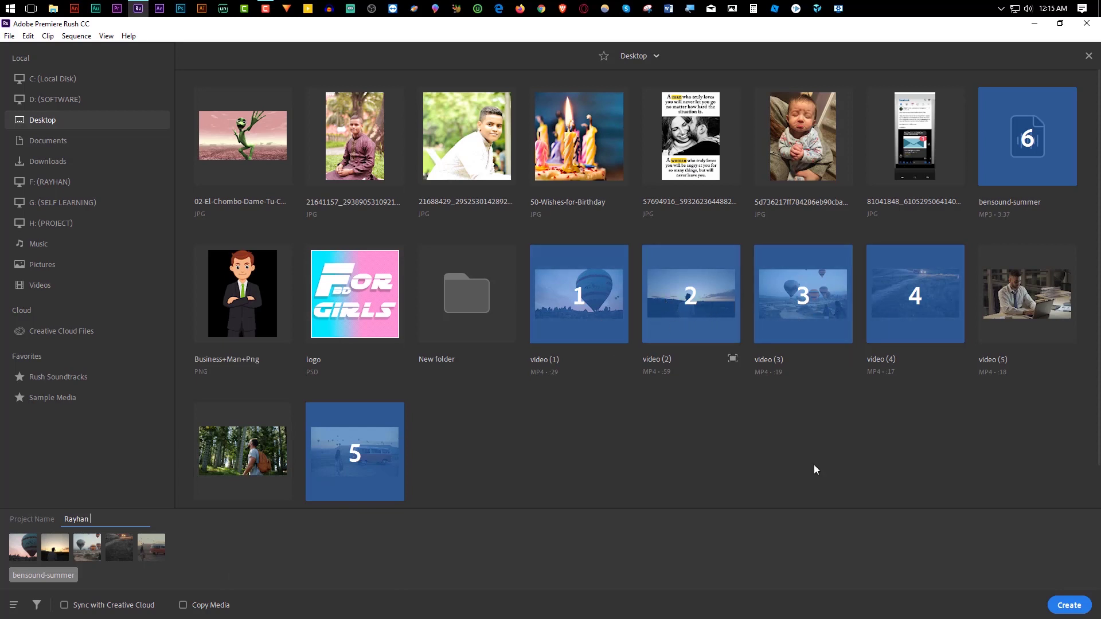
click(1066, 607)
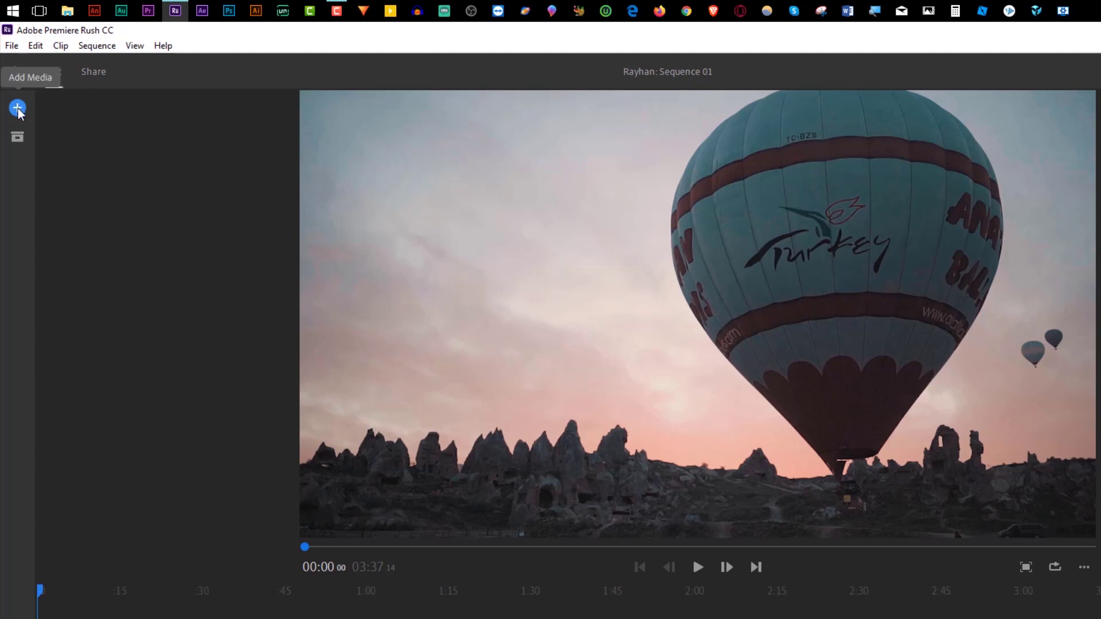
click(18, 109)
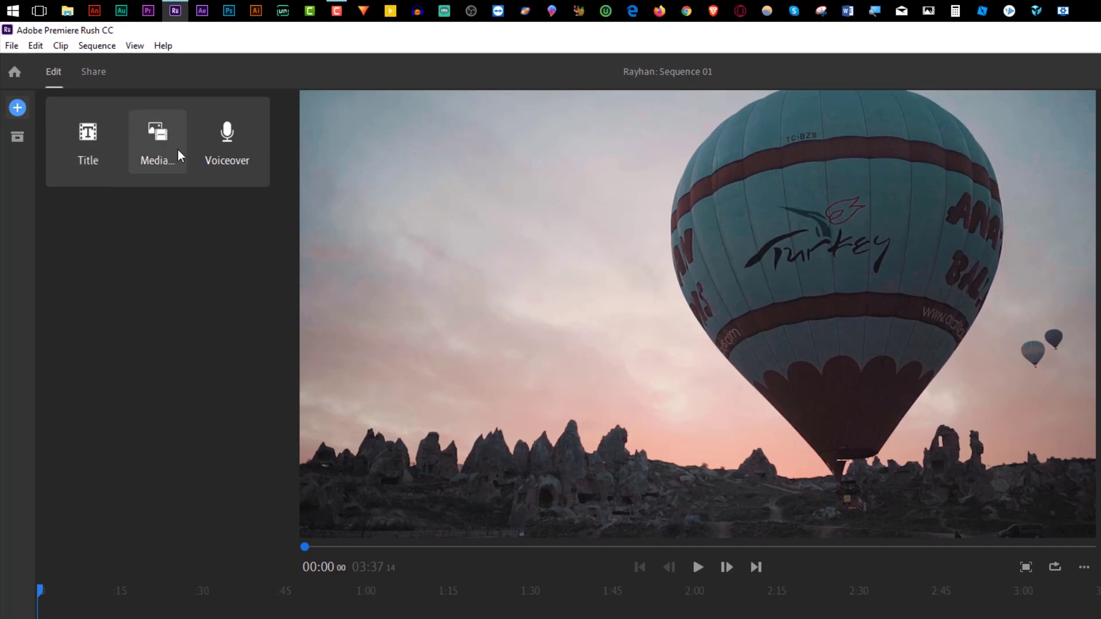
click(223, 226)
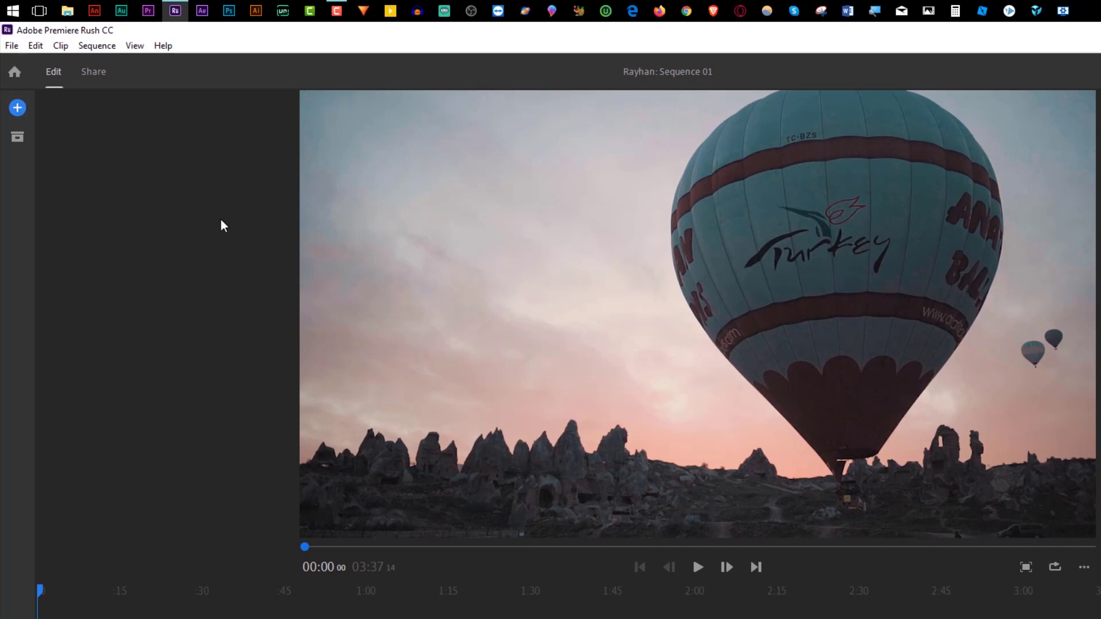
click(18, 140)
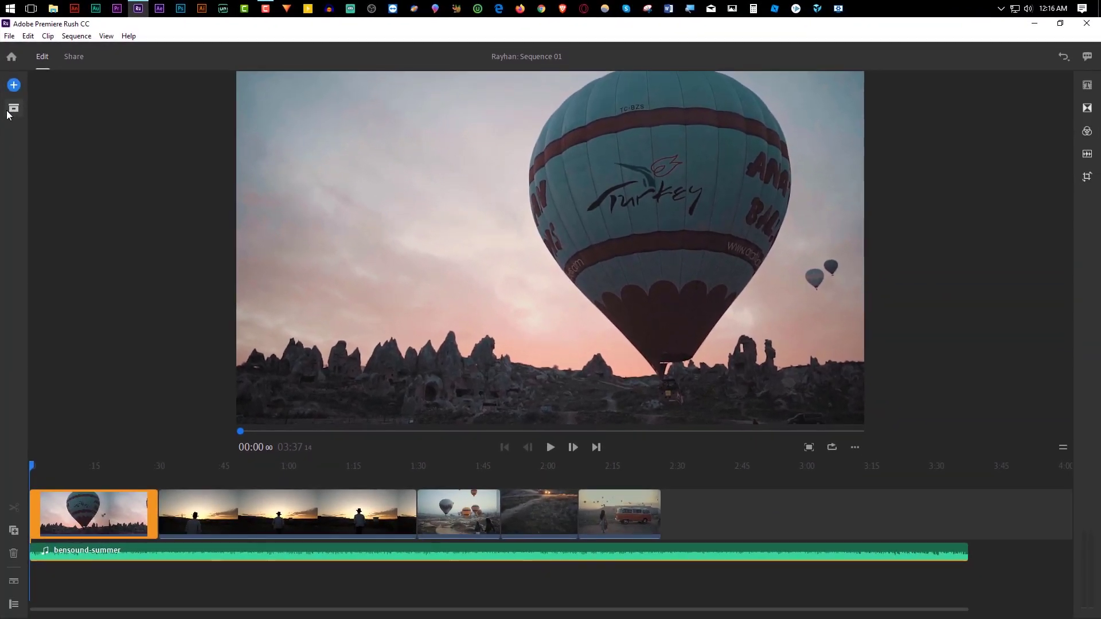
click(11, 109)
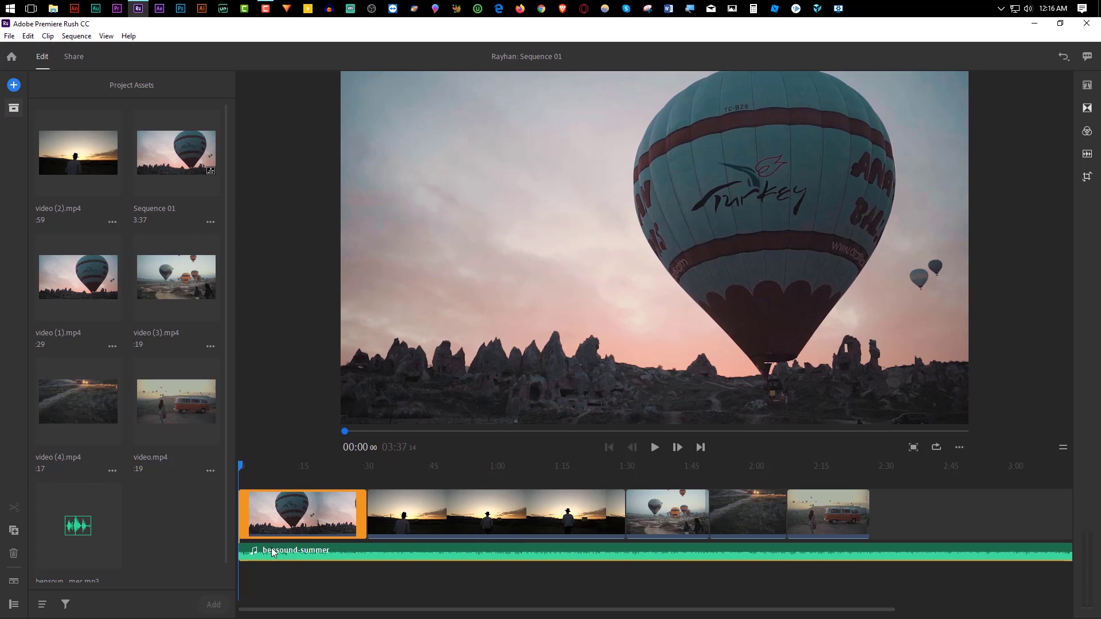
click(67, 604)
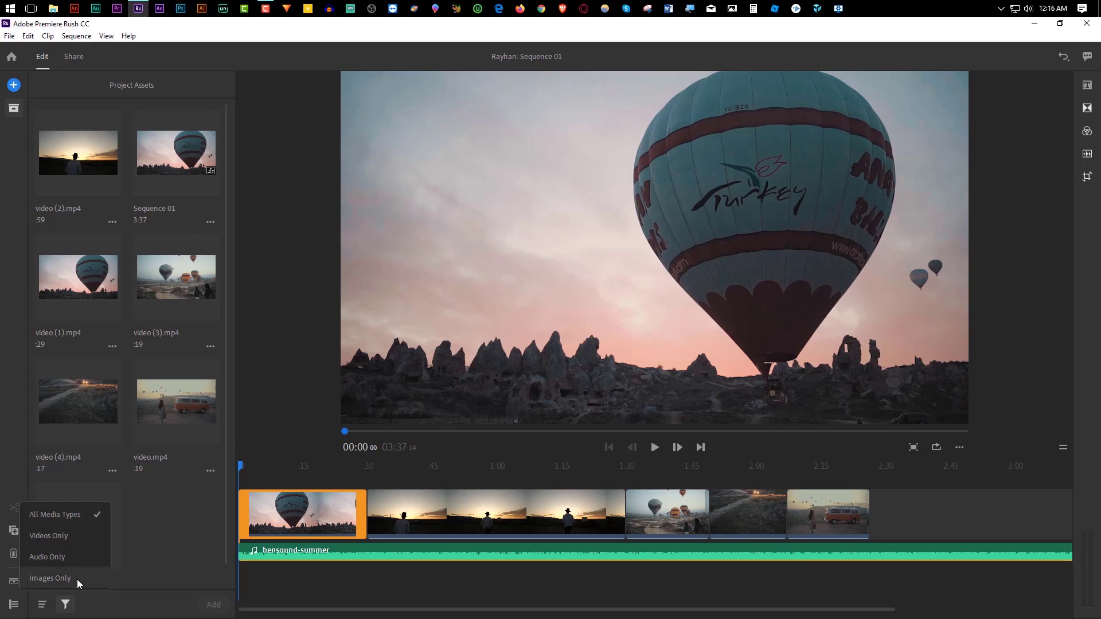
click(13, 108)
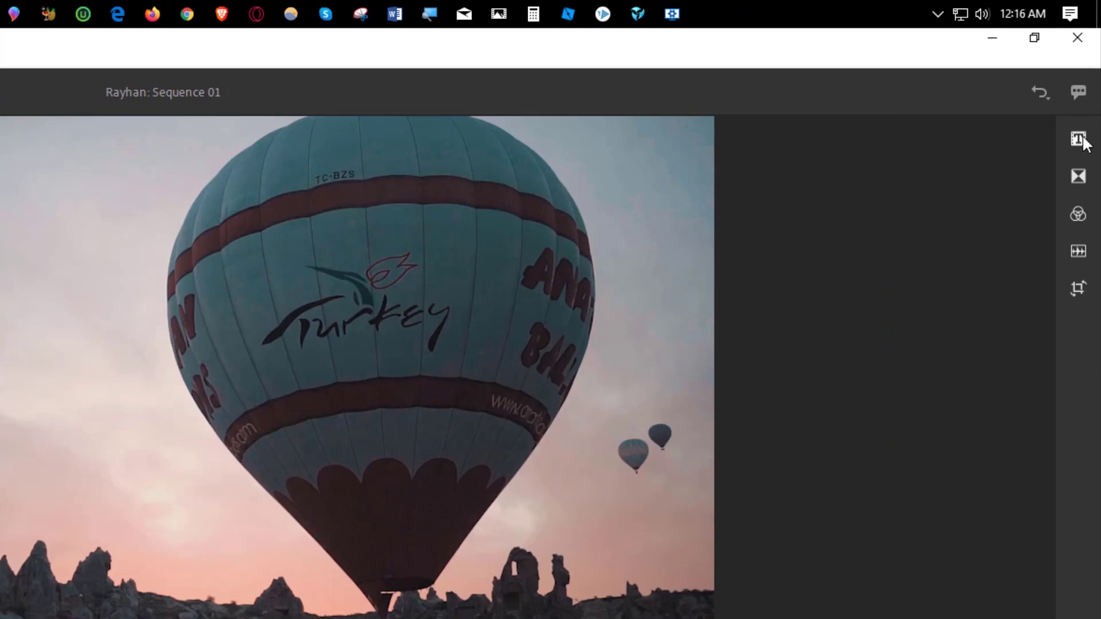
mouse_move(1083, 179)
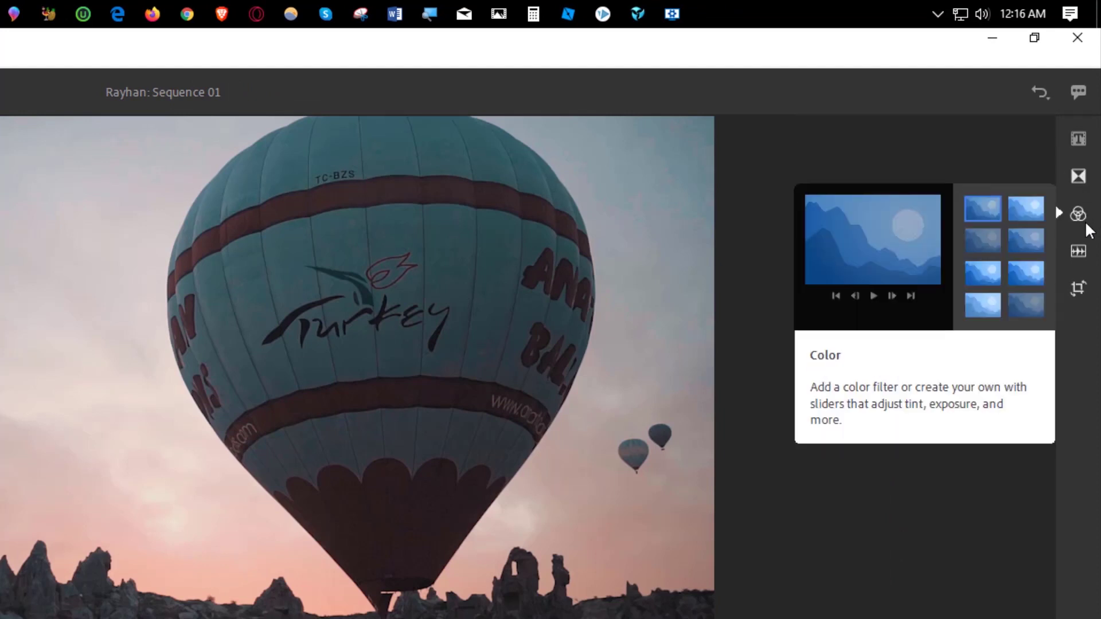
mouse_move(1088, 250)
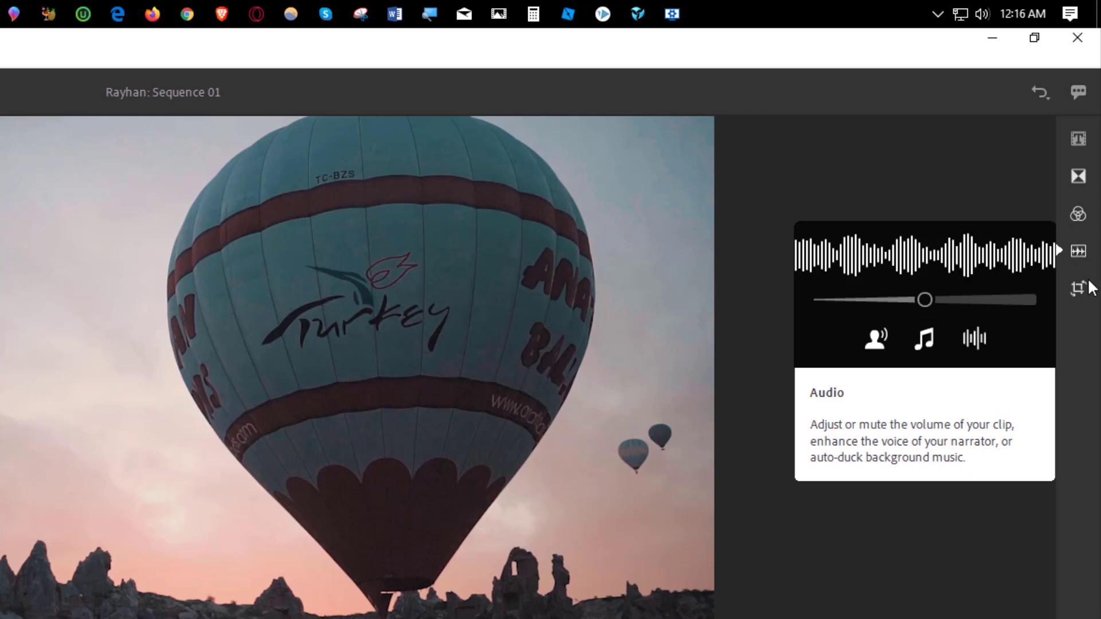
mouse_move(1090, 291)
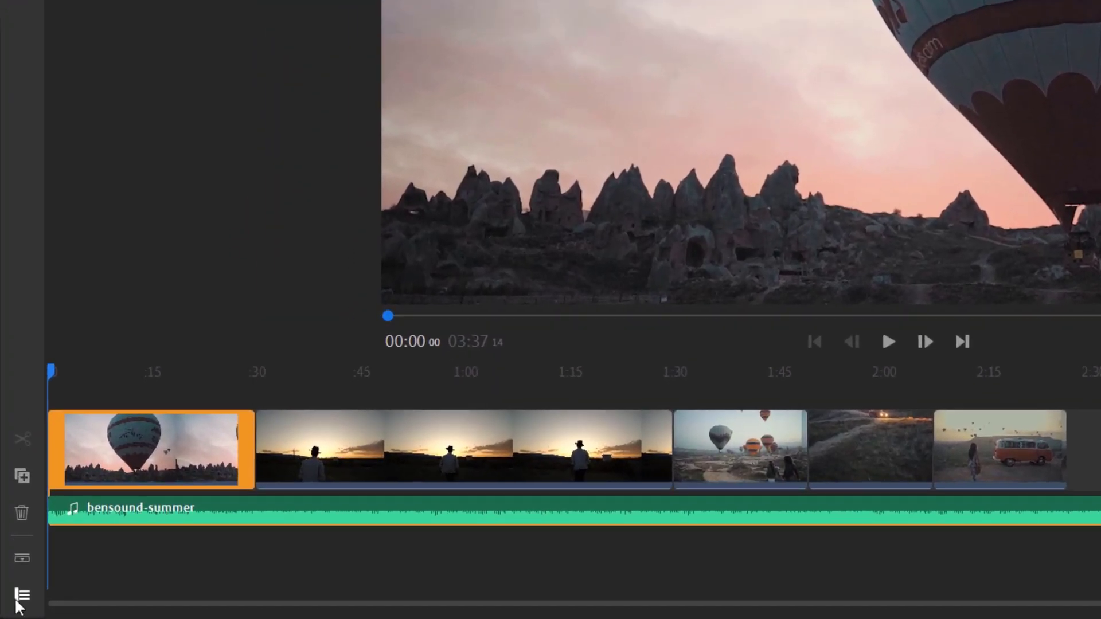
Step: Show the timeline track controls and expand each clip's audio into its own lane
click(21, 602)
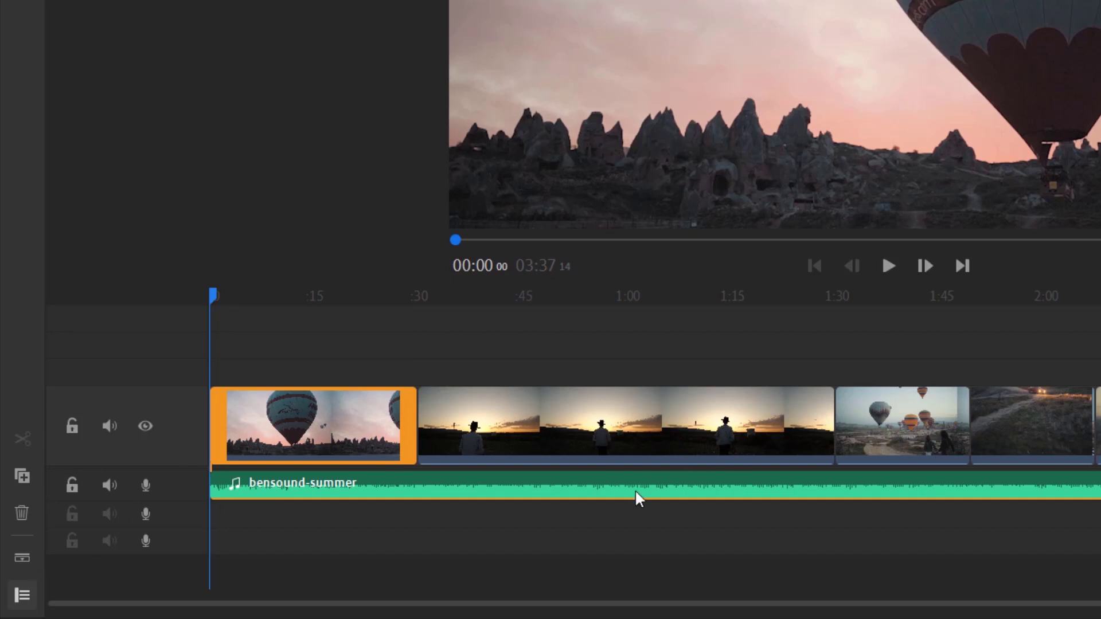
click(27, 556)
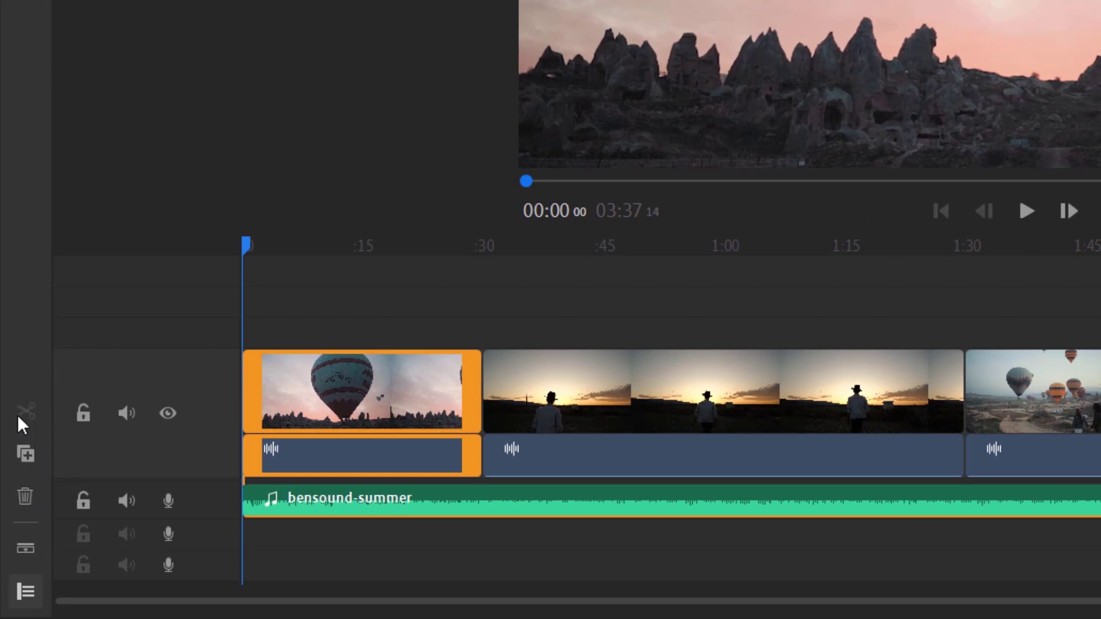
Step: Split the first balloon clip at 00:13 and delete its unwanted opening piece
drag(245, 245, 283, 241)
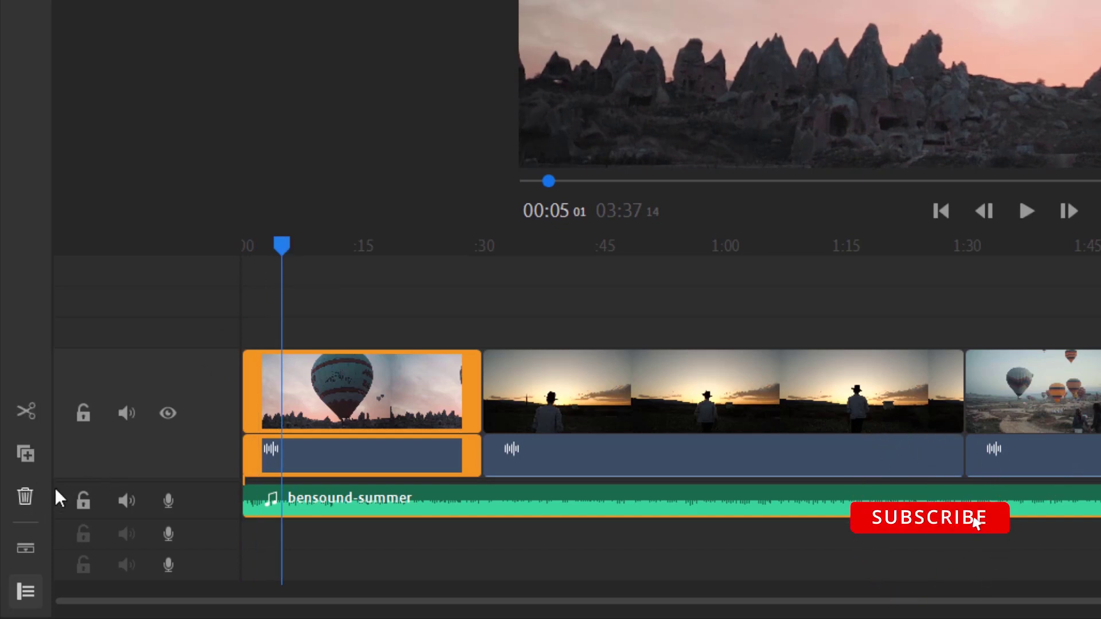
click(396, 310)
drag(261, 368, 201, 374)
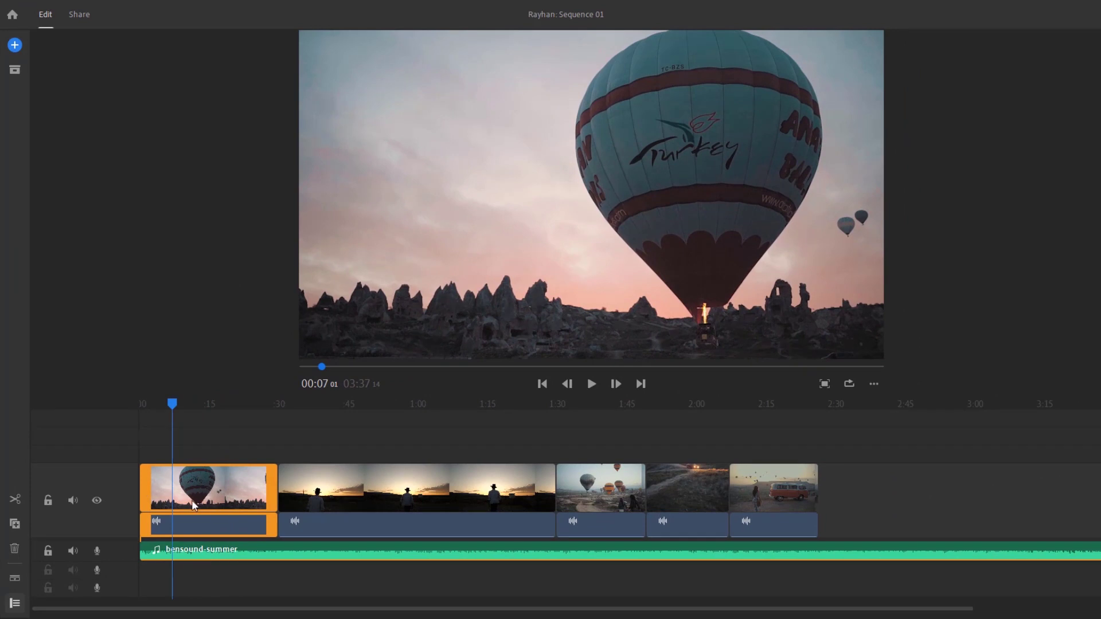
drag(174, 405, 188, 411)
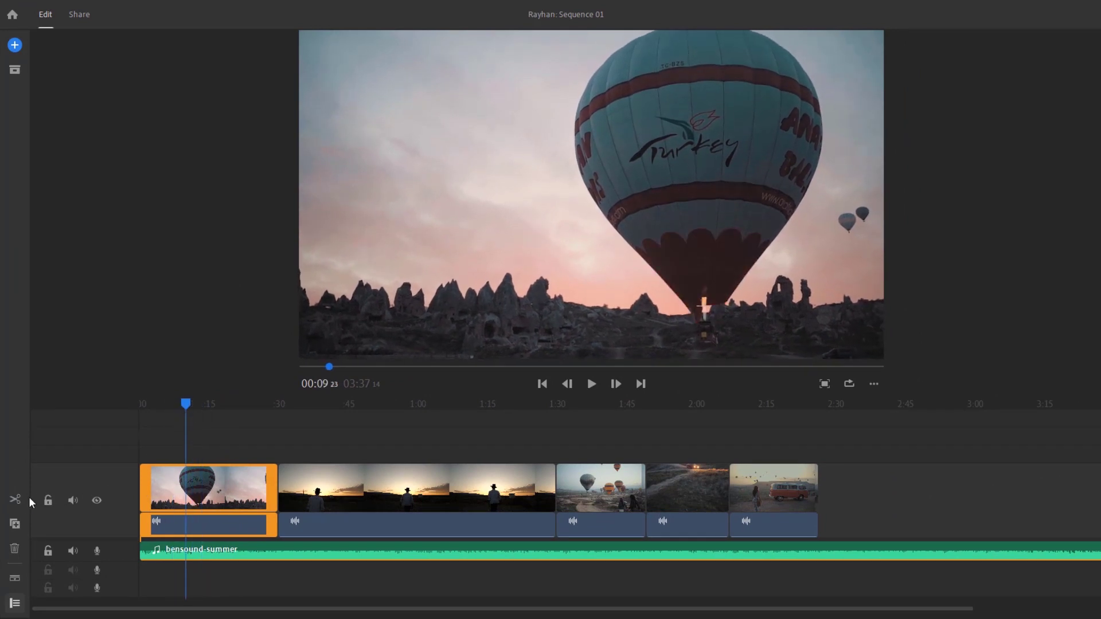
drag(192, 405, 199, 408)
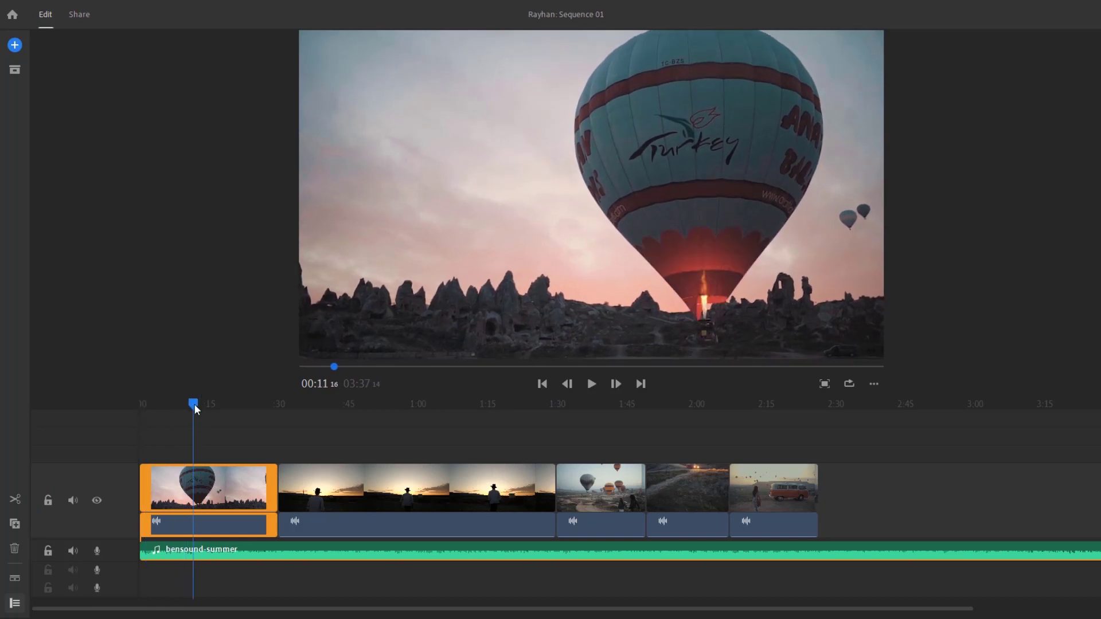
drag(196, 407, 206, 407)
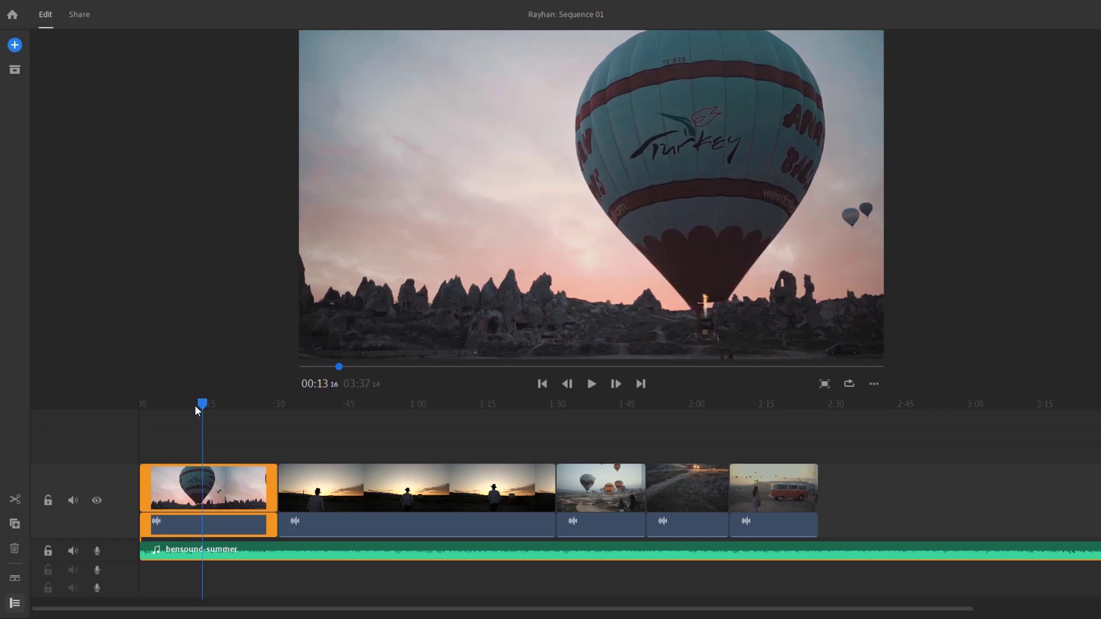
click(15, 499)
drag(205, 405, 178, 412)
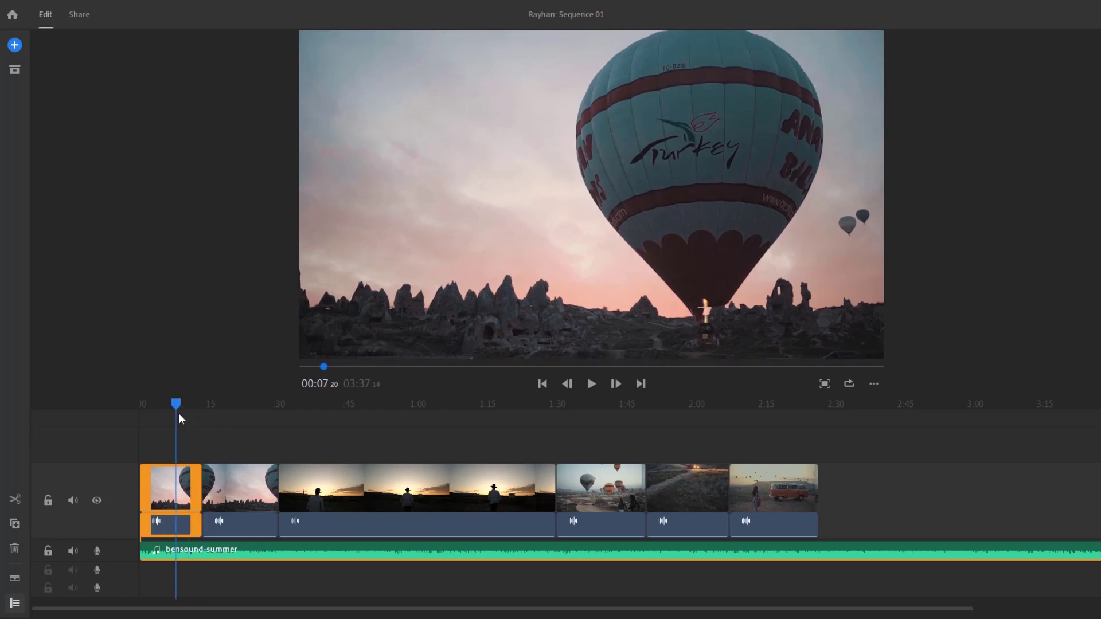
click(162, 502)
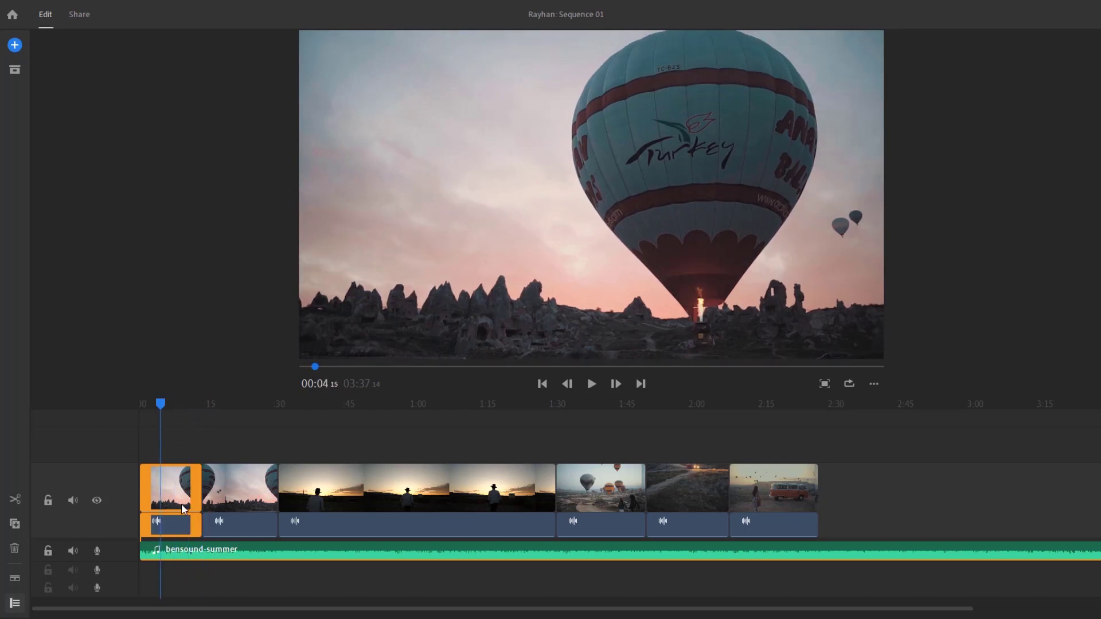
click(13, 550)
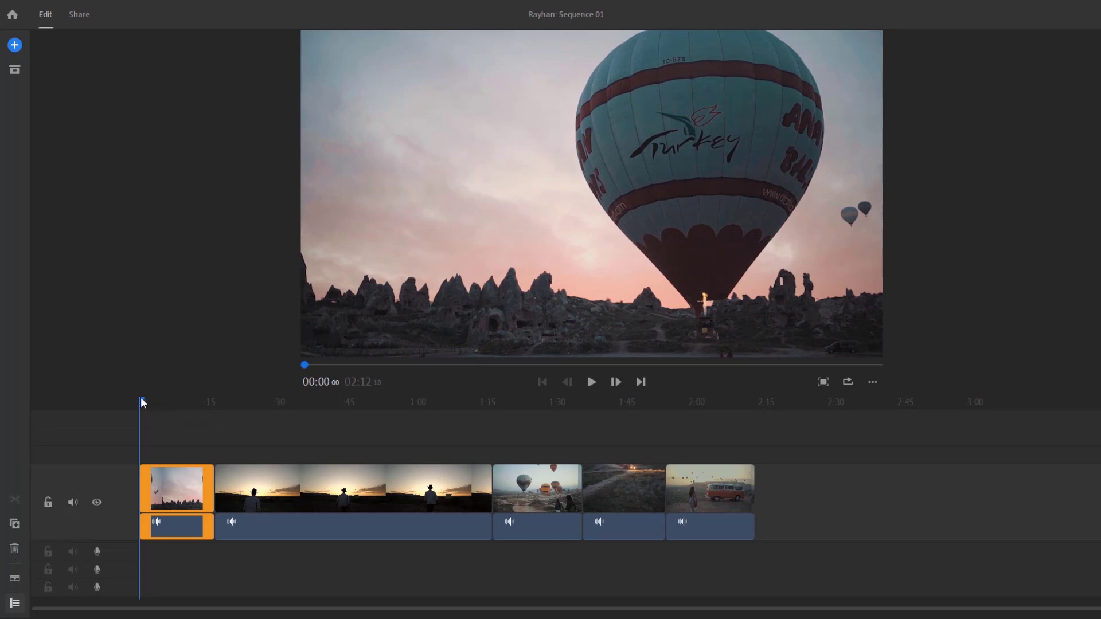
Step: Duplicate the opening balloon clip so it plays twice in a row
drag(143, 403, 203, 404)
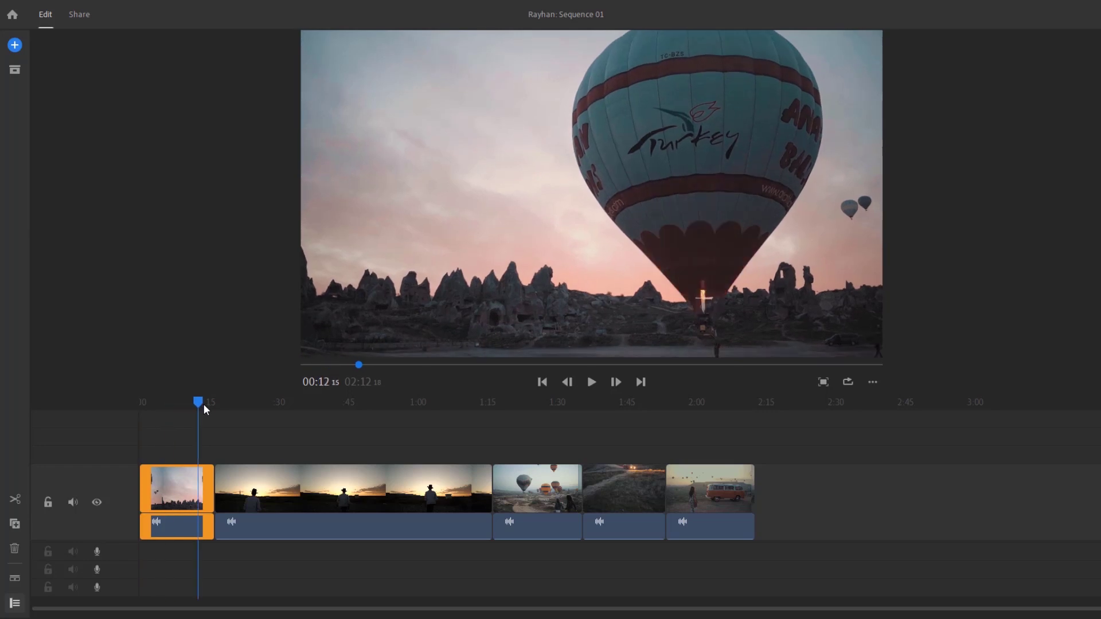
click(180, 491)
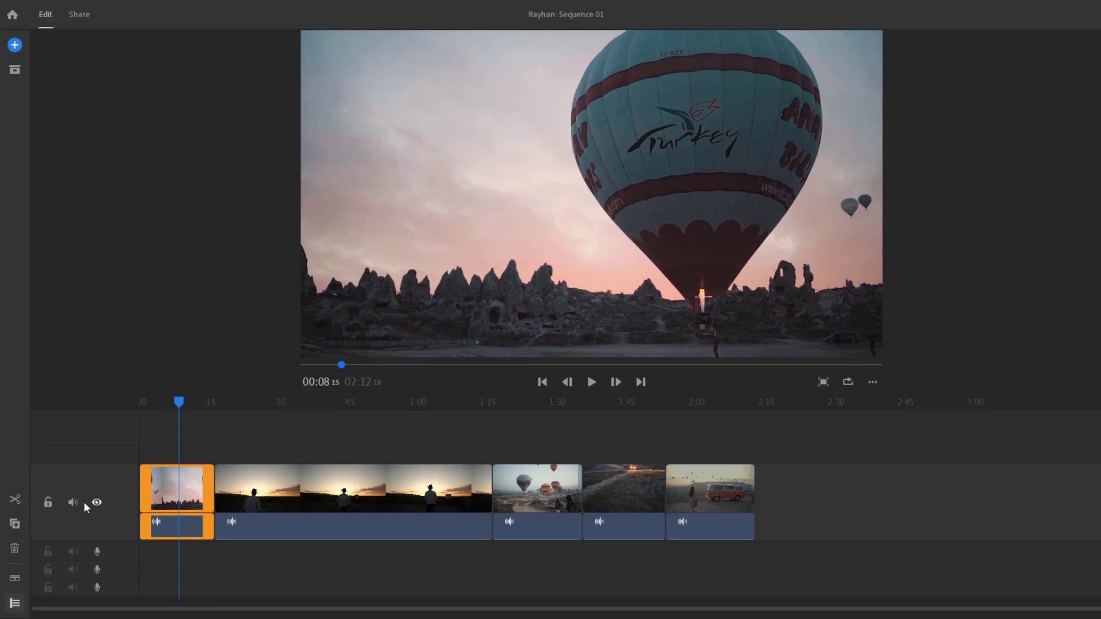
click(15, 523)
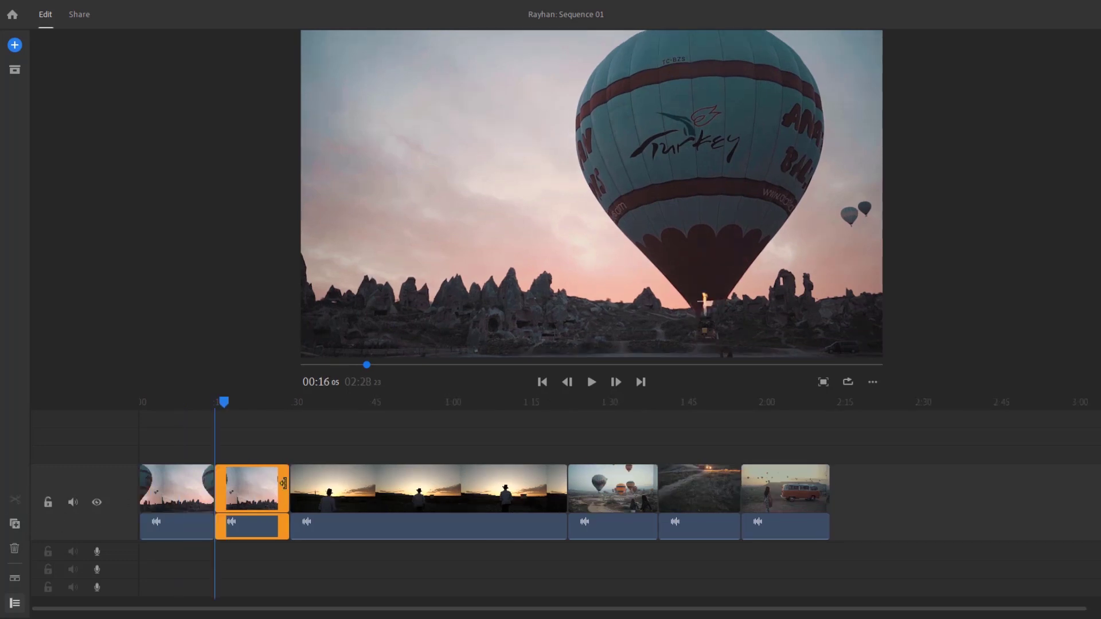
drag(224, 403, 388, 403)
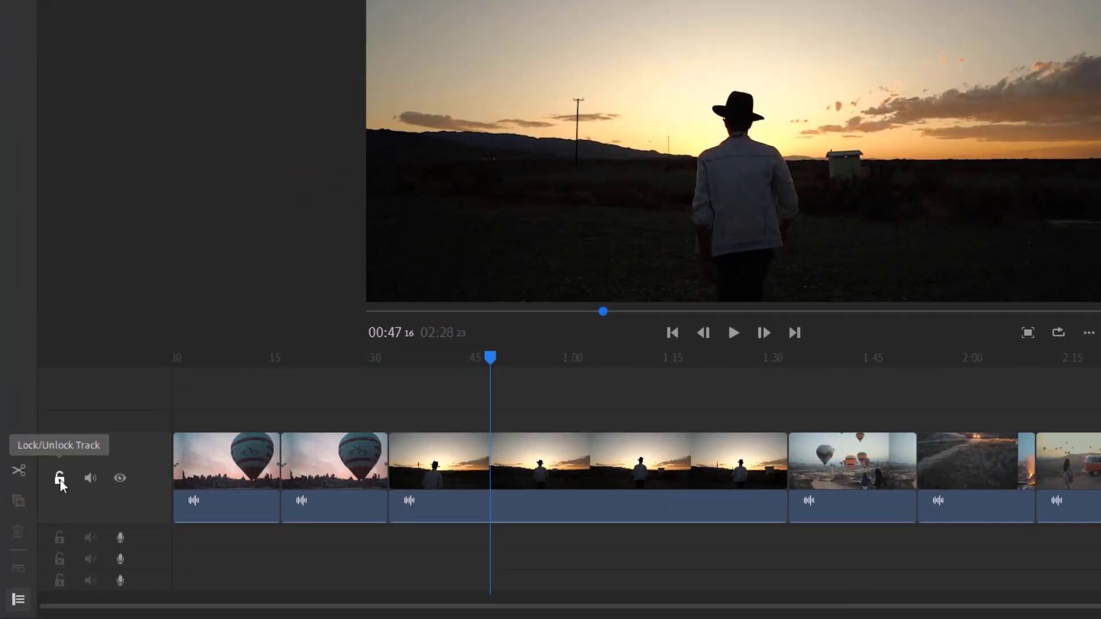
click(59, 479)
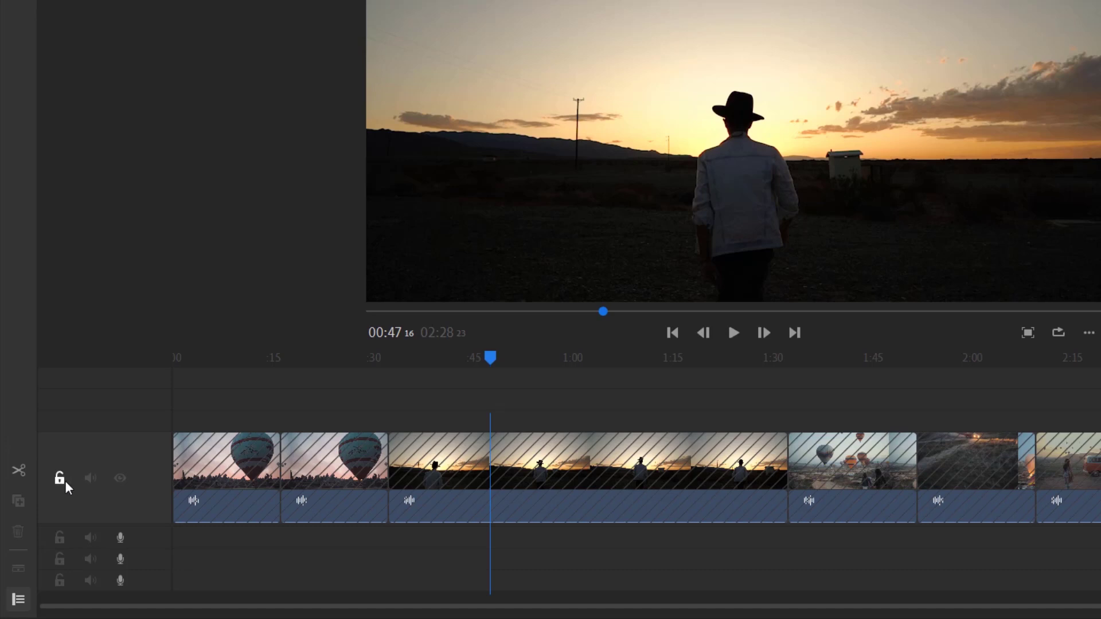
click(65, 480)
click(95, 479)
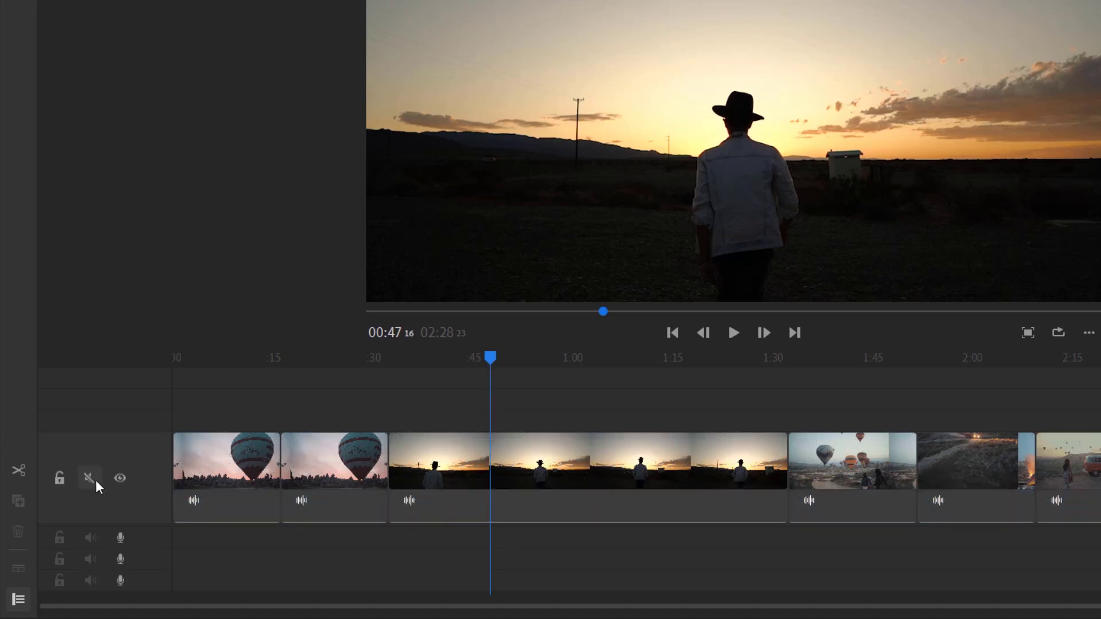
click(95, 480)
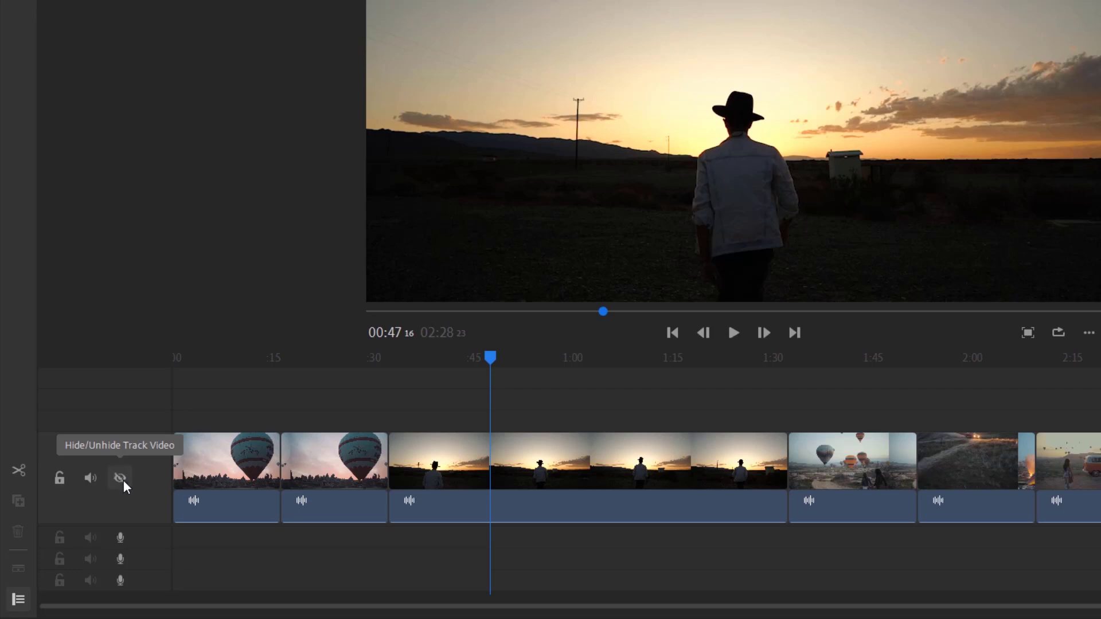
click(122, 479)
click(121, 478)
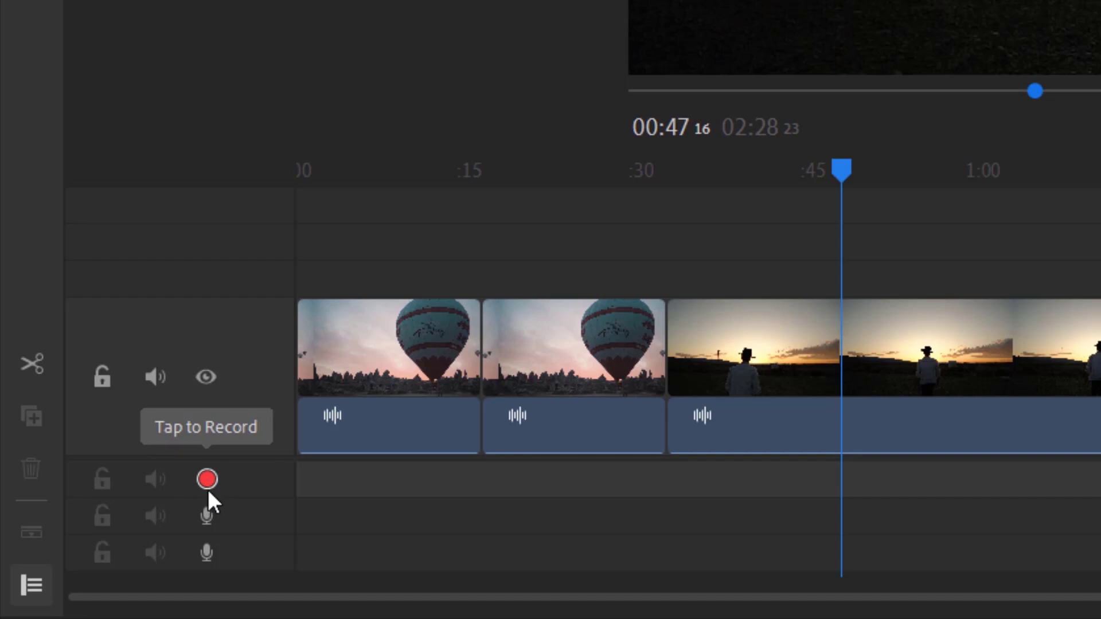
click(206, 484)
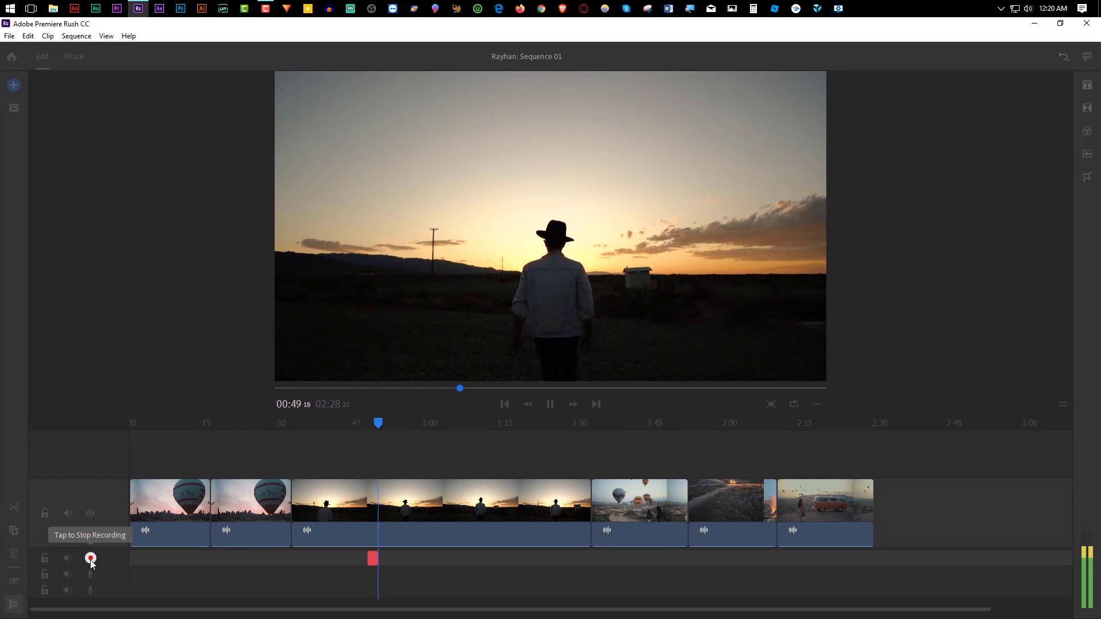
click(90, 558)
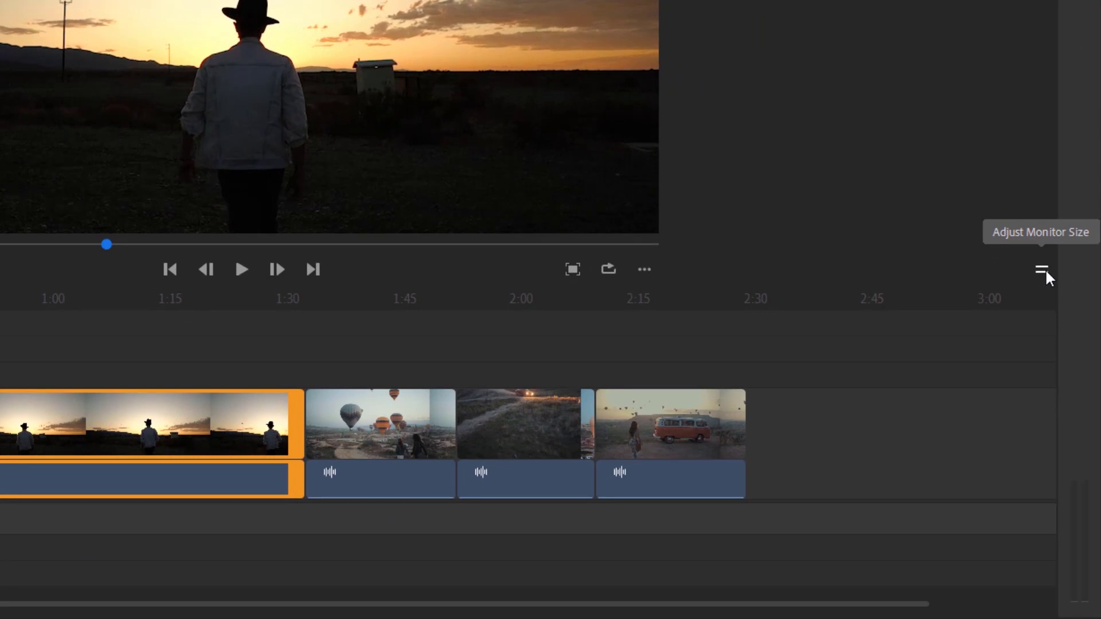
click(1043, 271)
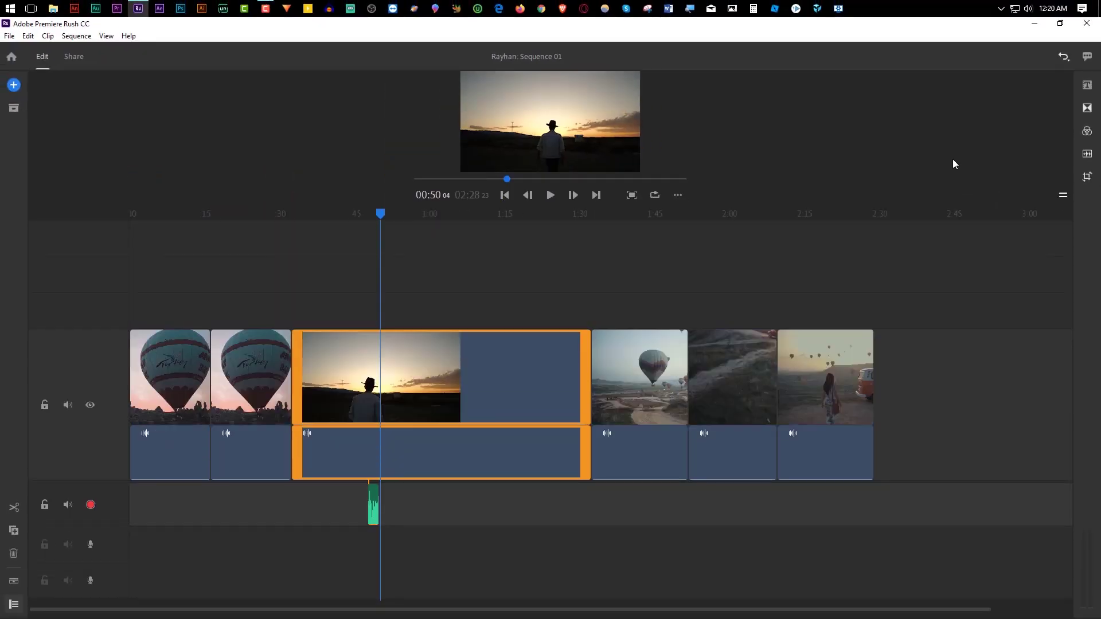
drag(1062, 195, 1074, 422)
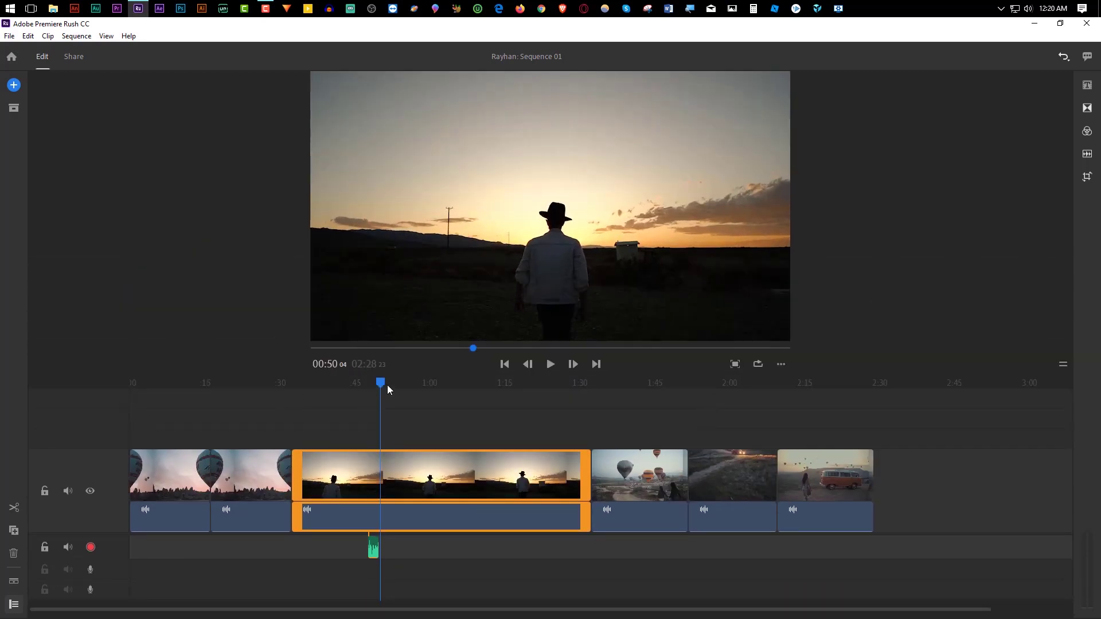
mouse_move(387, 390)
mouse_down()
mouse_move(141, 405)
mouse_move(199, 393)
mouse_up()
drag(415, 551, 328, 540)
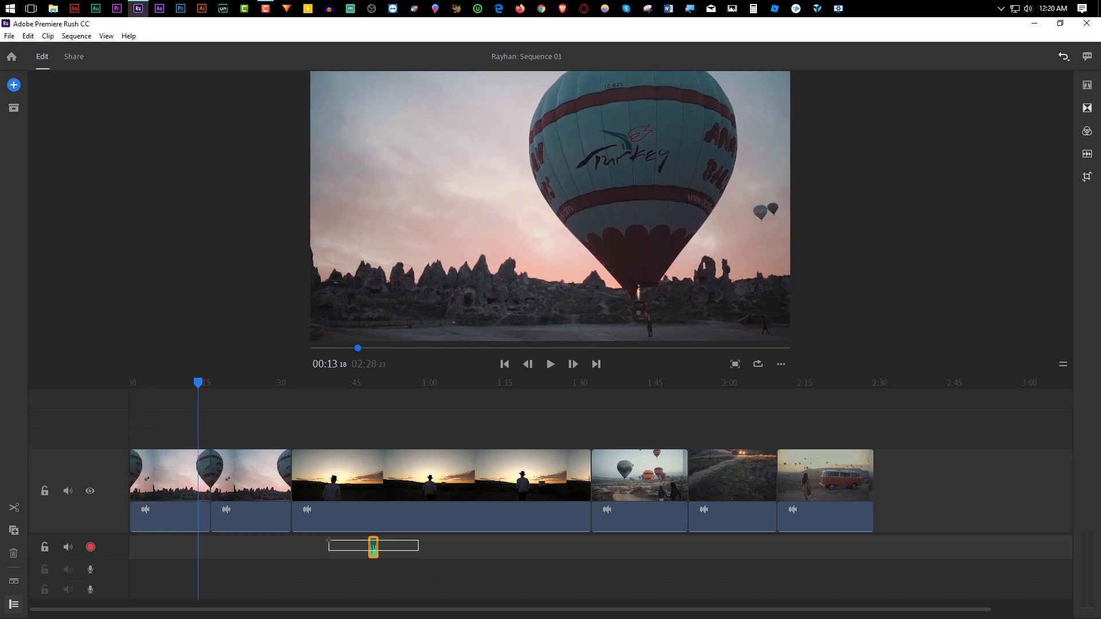
key(Delete)
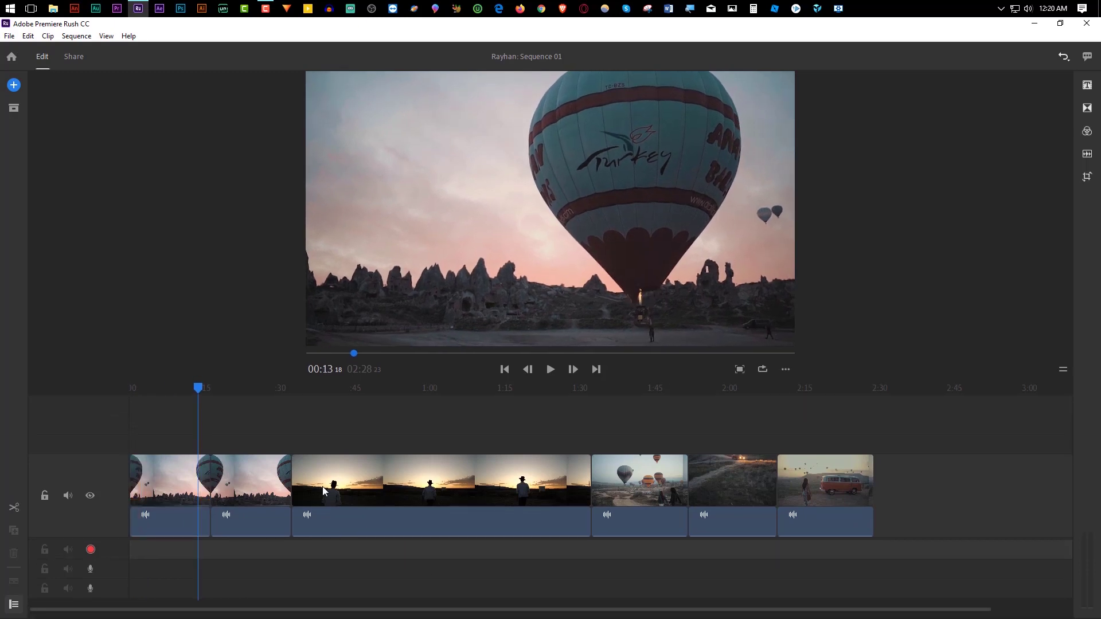
Step: Trim the first balloon clip's end near 00:15 and lift the sunset clip onto a new track
drag(198, 387, 147, 401)
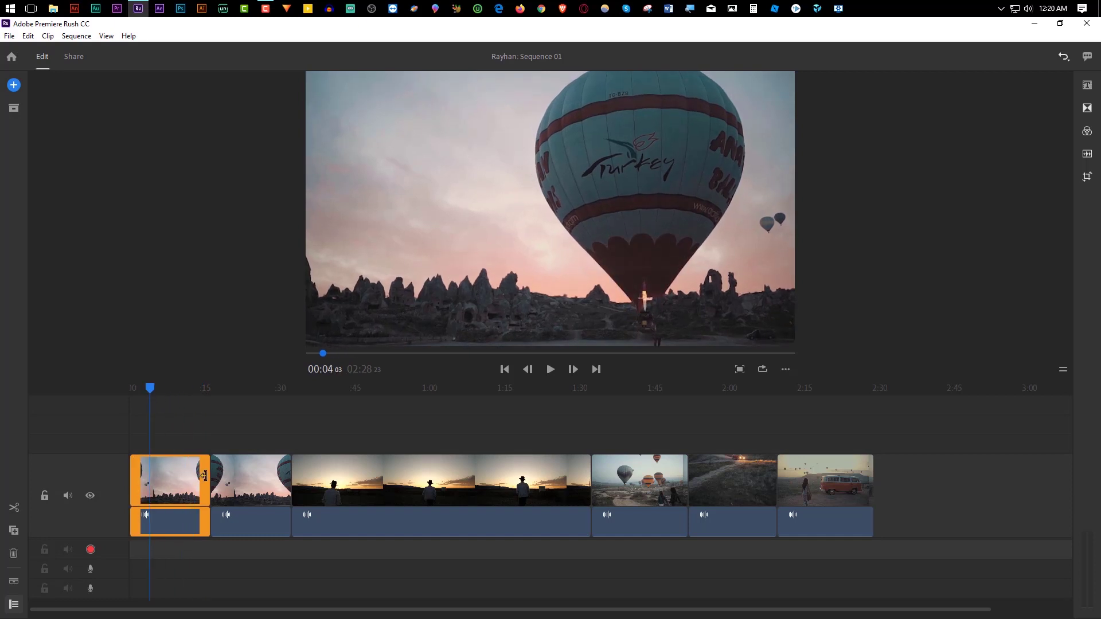
click(206, 389)
drag(207, 389, 192, 398)
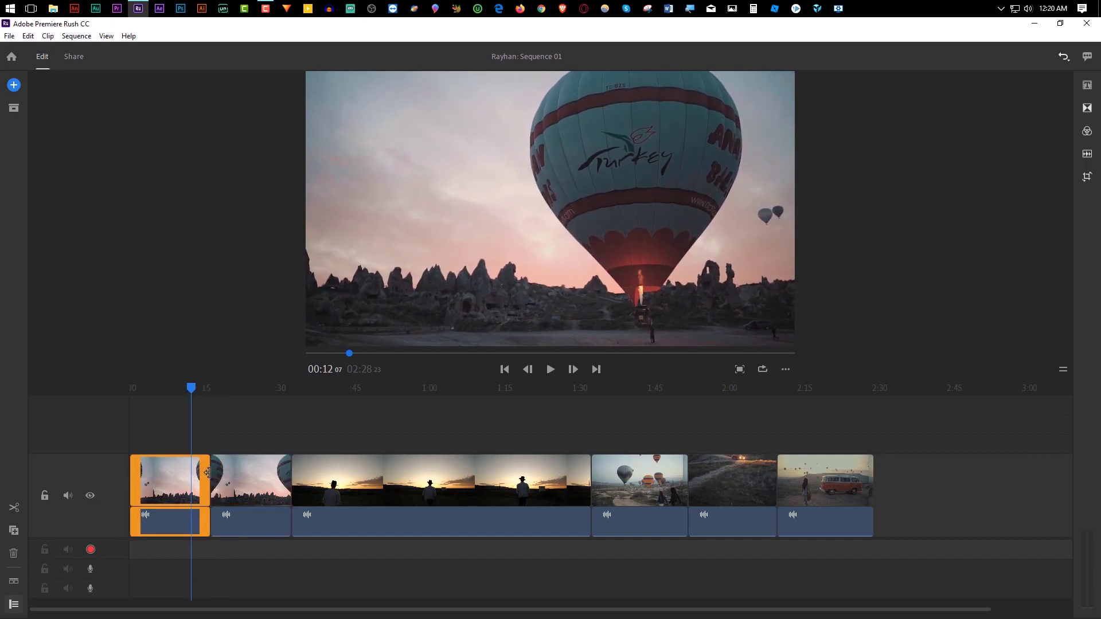
mouse_move(207, 473)
mouse_down()
mouse_move(179, 477)
mouse_move(206, 475)
mouse_move(188, 479)
mouse_up()
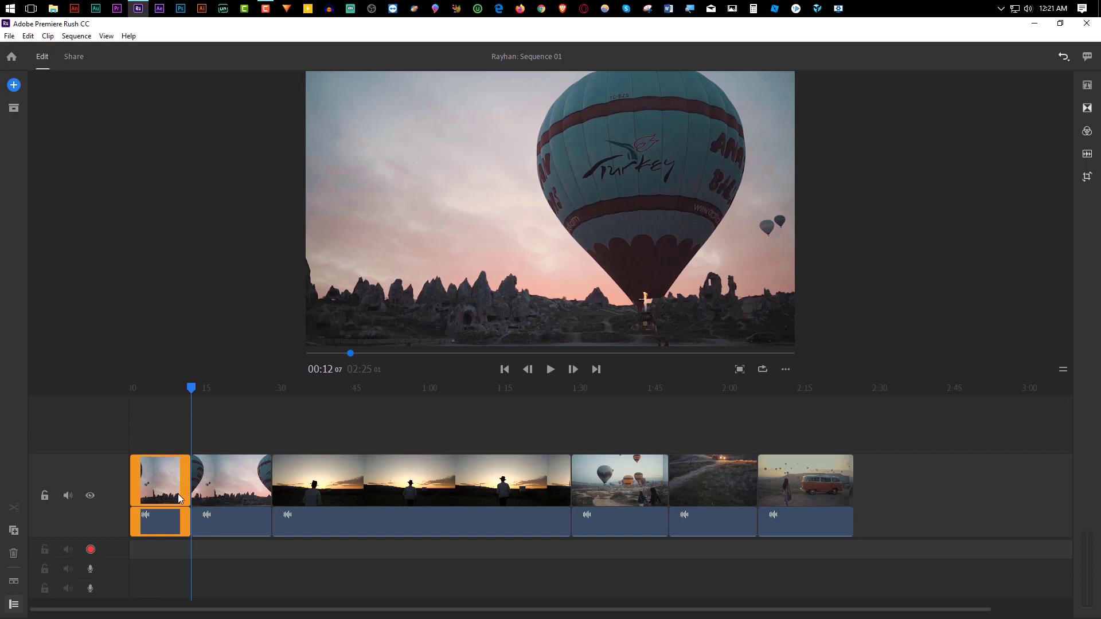
drag(196, 389, 250, 400)
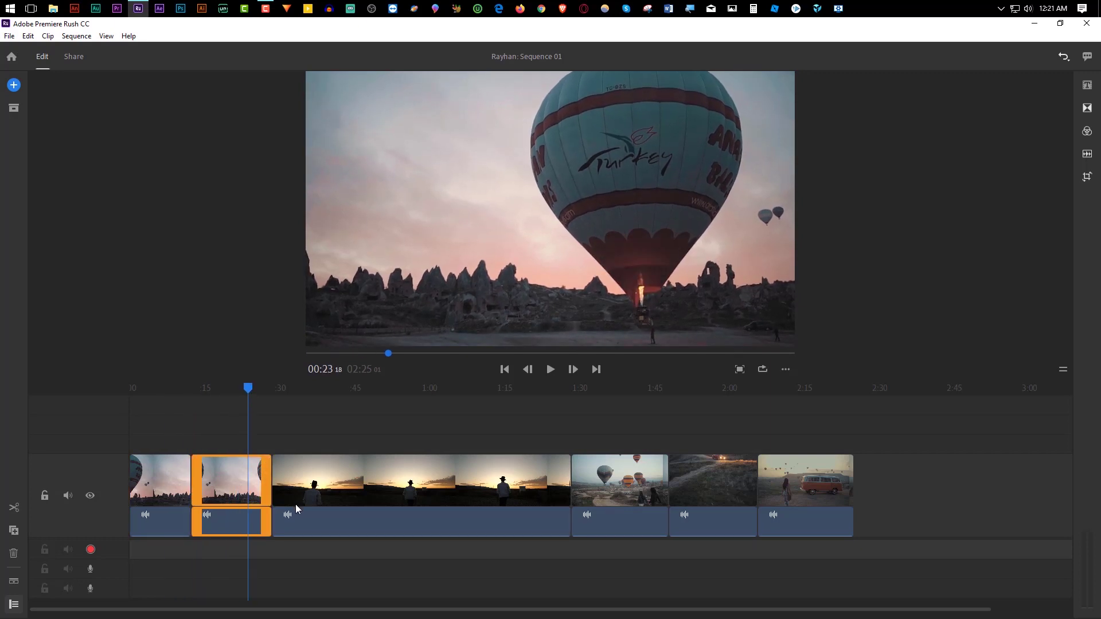
mouse_move(412, 516)
mouse_down()
mouse_move(408, 444)
mouse_move(245, 449)
mouse_up()
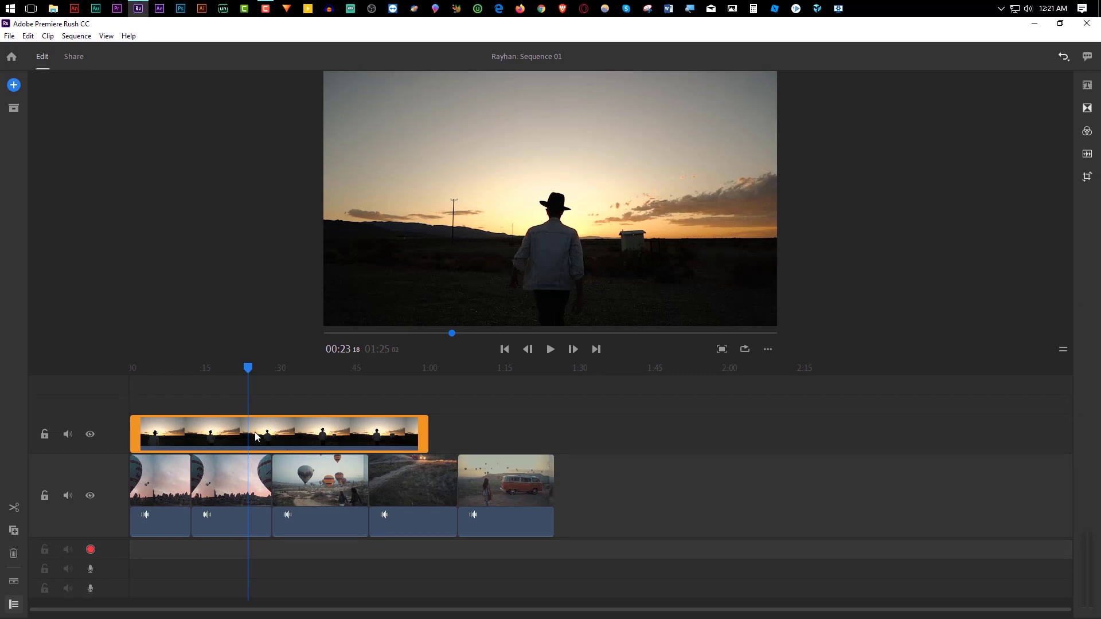
Step: Split the upper sunset clip at 00:20 and place its first piece after the balloon clips
click(231, 434)
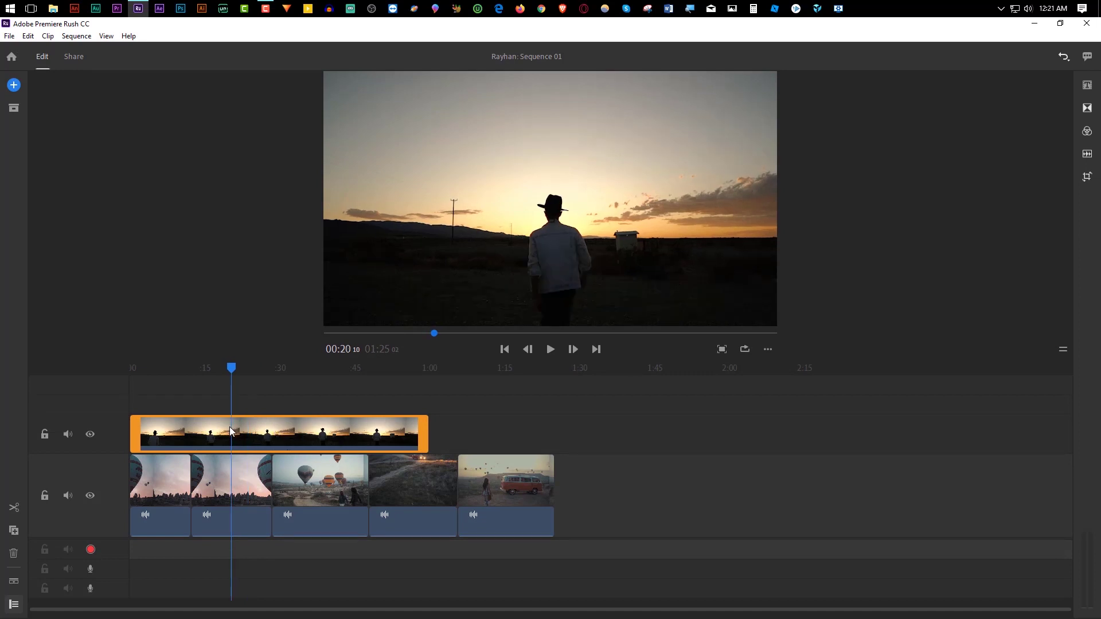
click(18, 510)
mouse_move(194, 437)
mouse_down()
mouse_move(356, 398)
mouse_move(295, 493)
mouse_move(335, 491)
mouse_up()
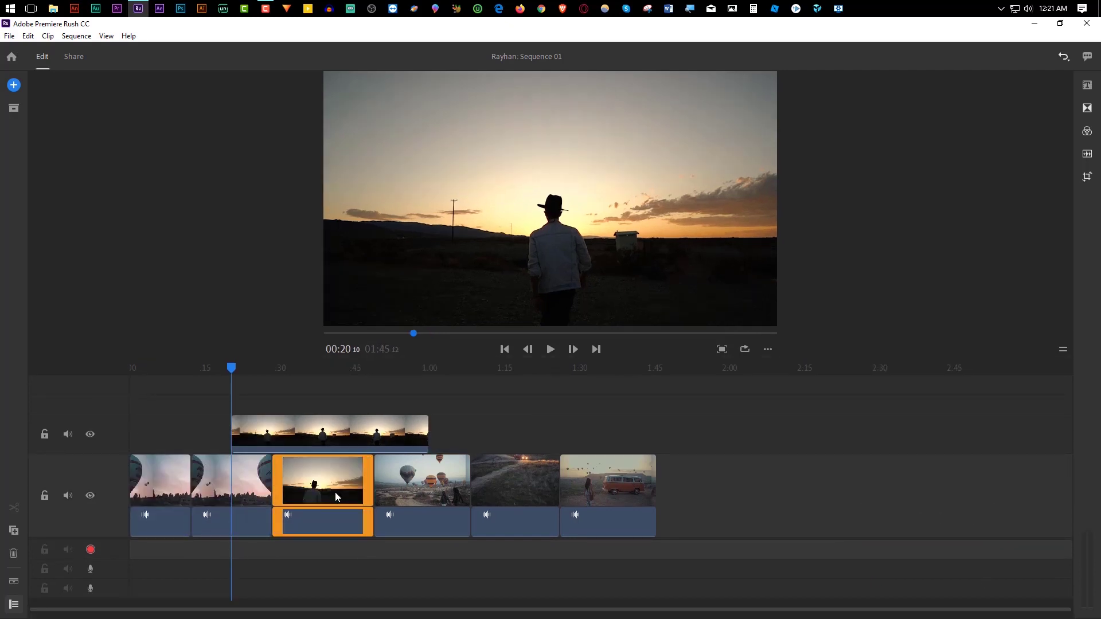
Step: Lift the dusk landscape clip onto a second overlay track above
drag(231, 369, 222, 380)
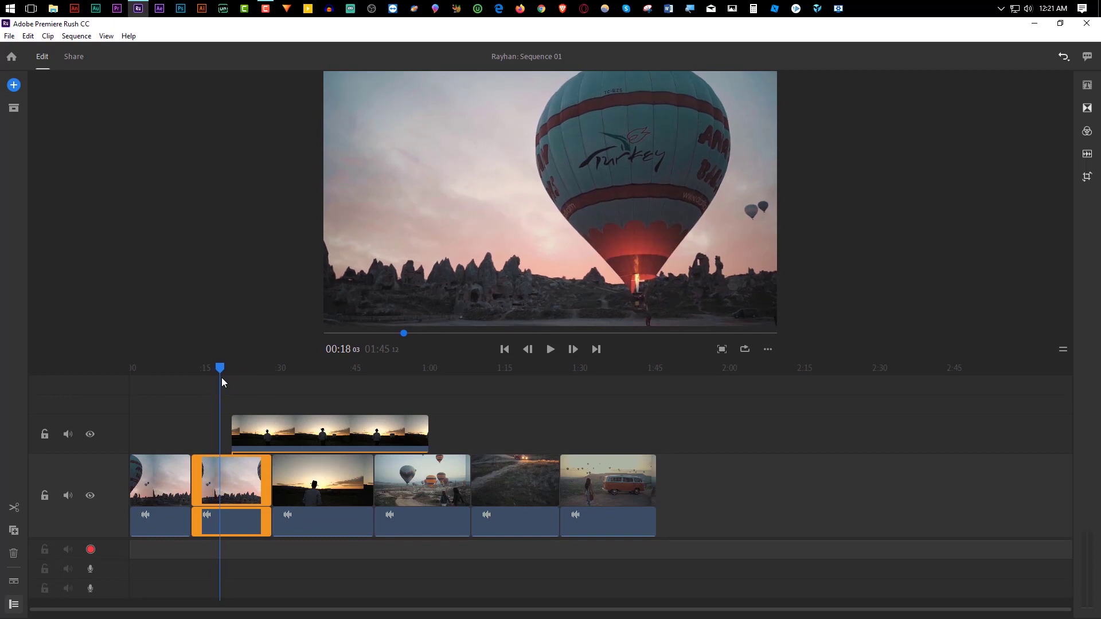
mouse_move(222, 379)
mouse_down()
mouse_move(206, 385)
mouse_move(364, 389)
mouse_move(449, 406)
mouse_up()
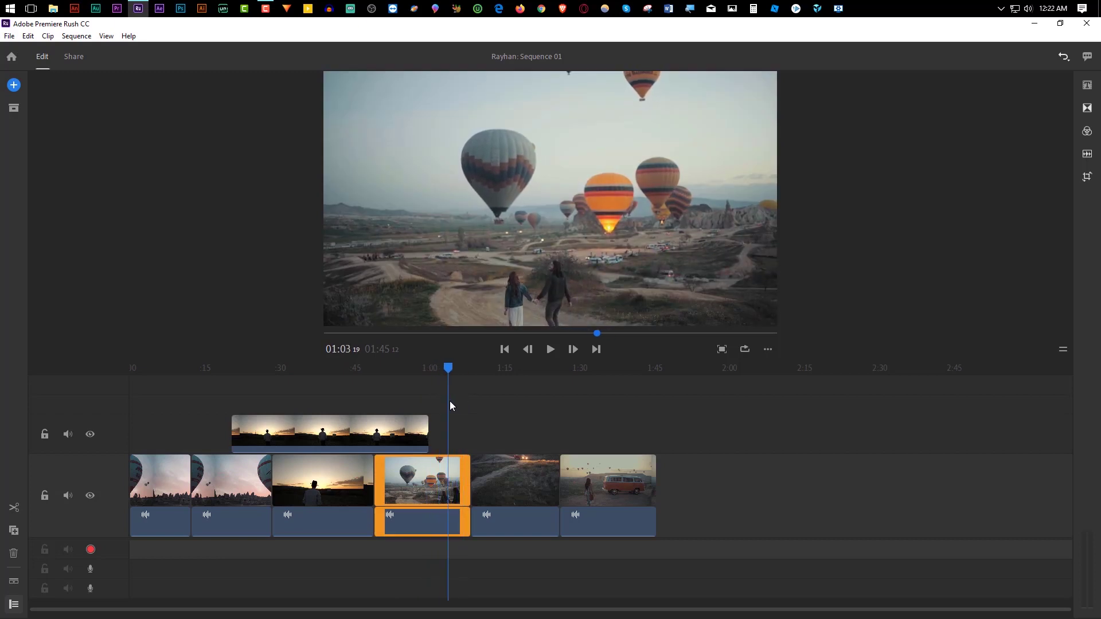
drag(524, 480, 434, 411)
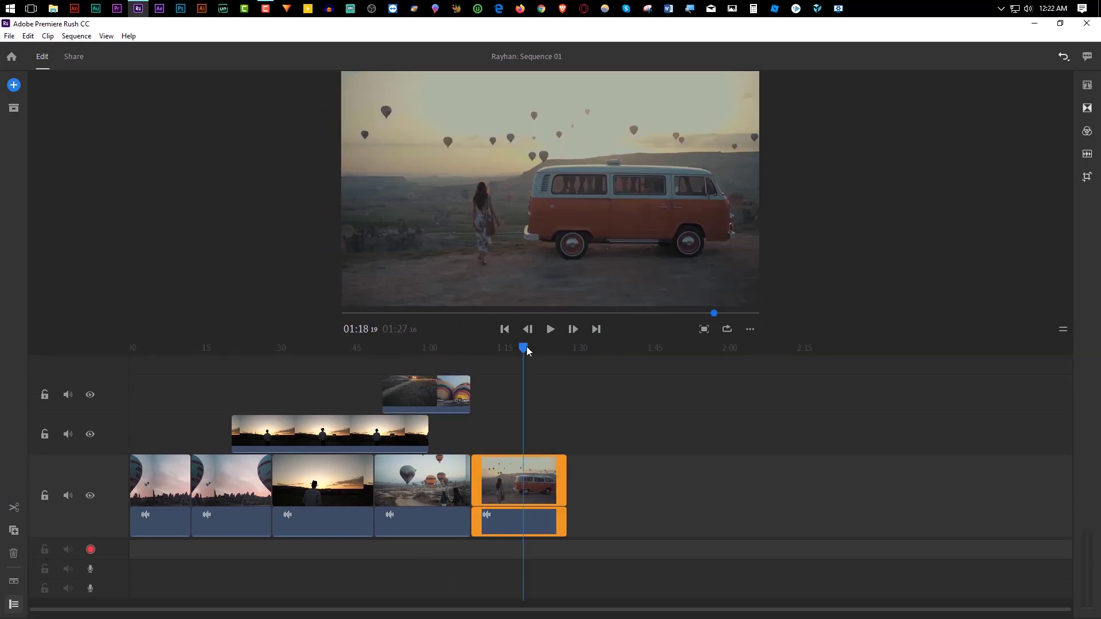
mouse_move(525, 350)
mouse_down()
mouse_move(377, 367)
mouse_move(488, 376)
mouse_up()
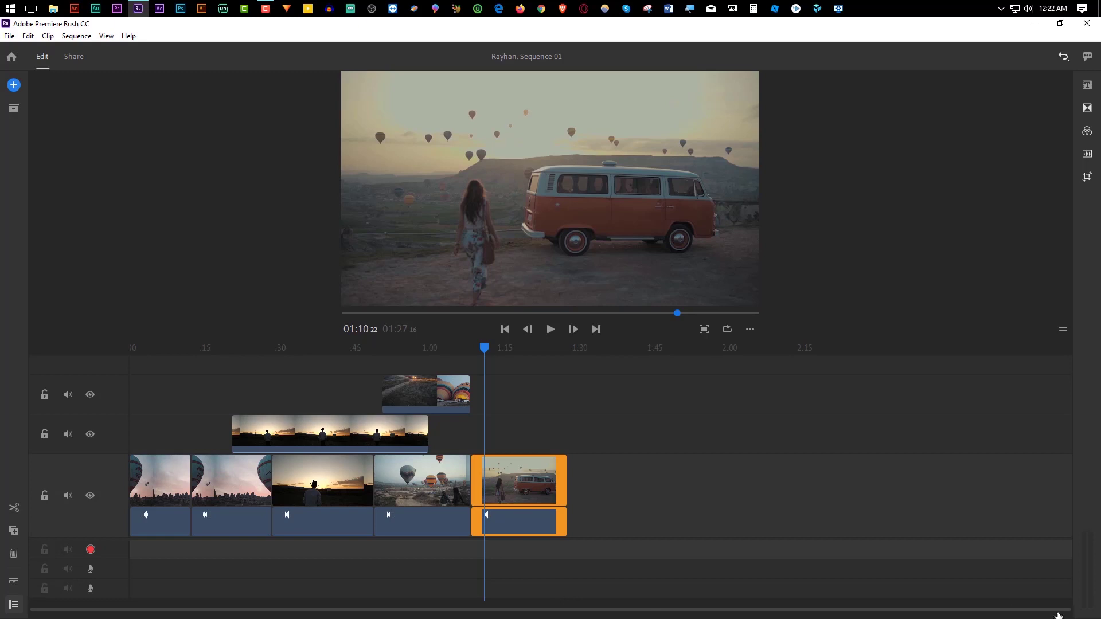
Step: Zoom the timeline out and drag the divider down to enlarge the preview
mouse_move(1063, 611)
mouse_down()
mouse_move(685, 584)
mouse_move(693, 602)
mouse_move(641, 576)
mouse_up()
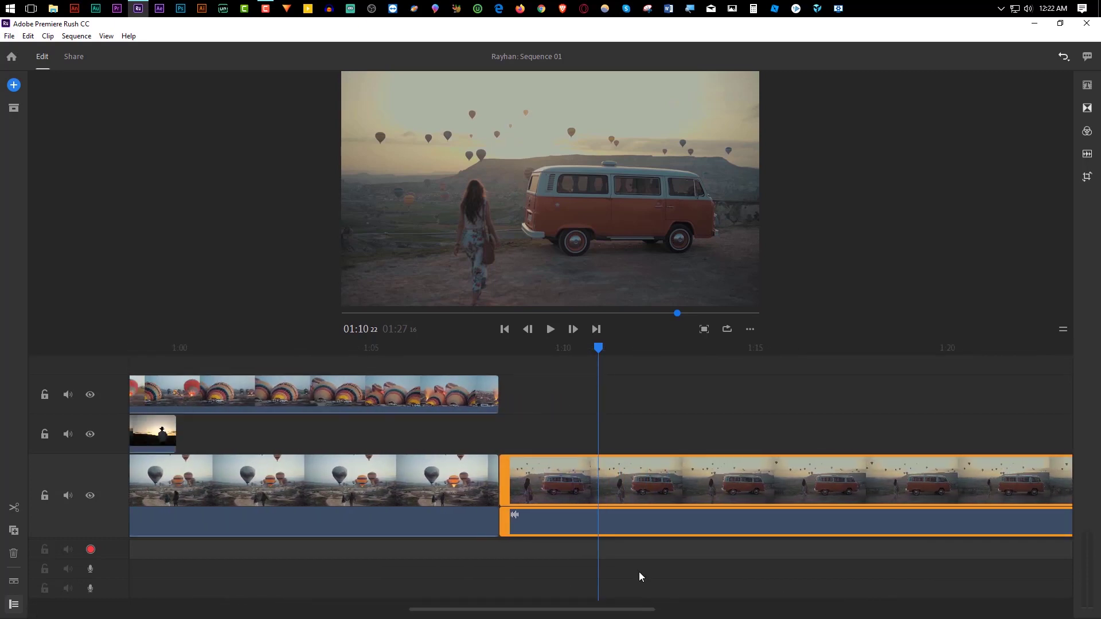
scroll(604, 507, right, 2)
scroll(603, 507, right, 2)
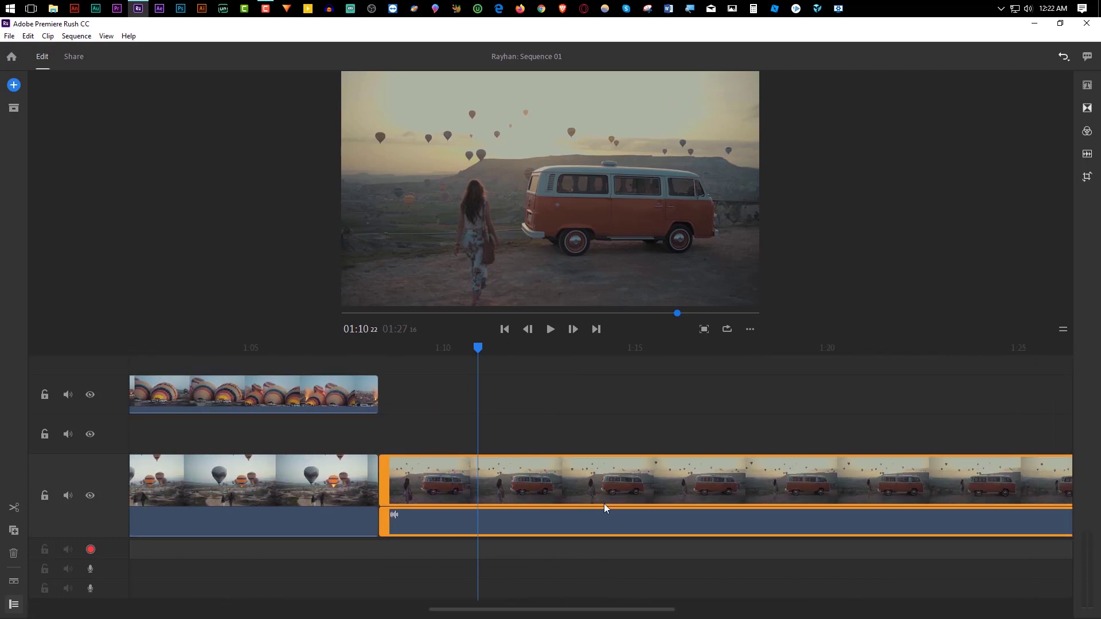
scroll(603, 507, right, 3)
scroll(603, 507, right, 1)
scroll(604, 507, left, 2)
scroll(603, 507, left, 3)
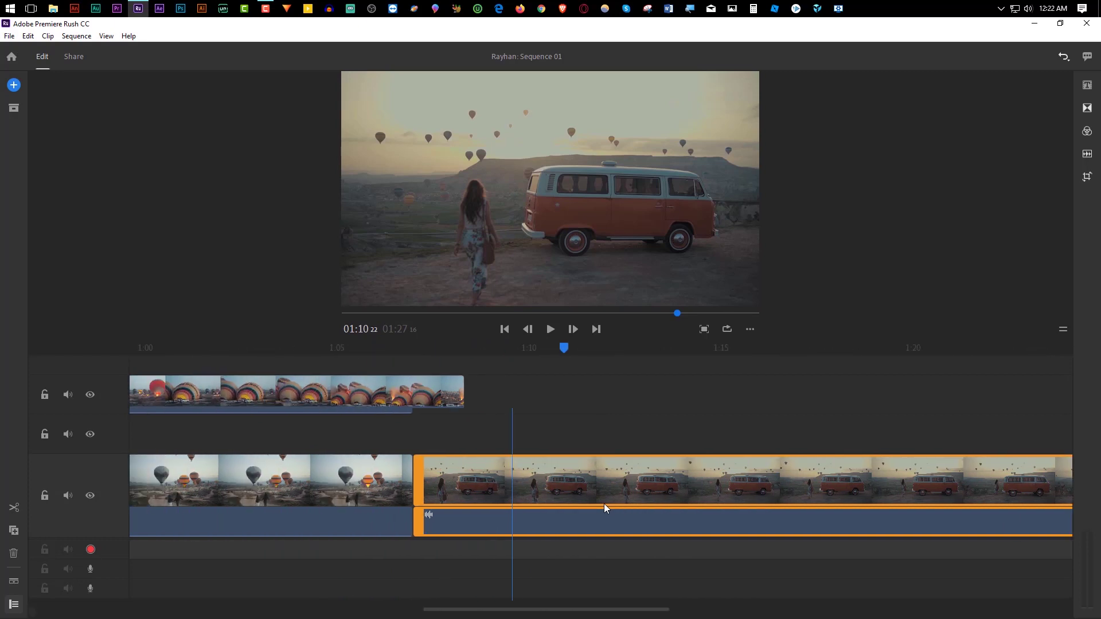
scroll(603, 507, left, 2)
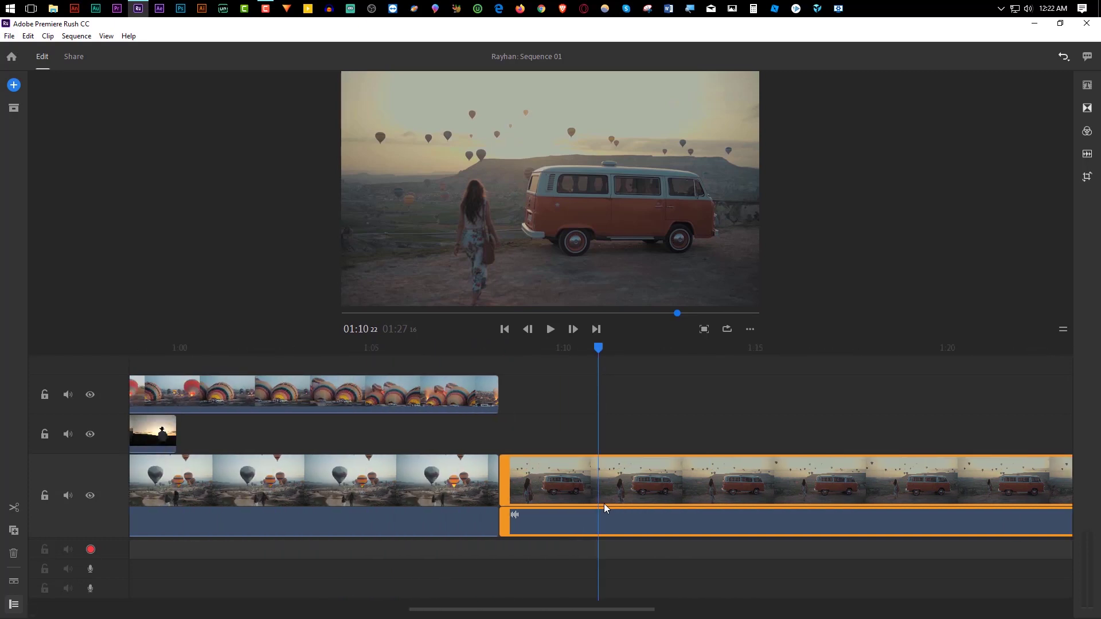
scroll(604, 504, down, 2)
scroll(603, 503, down, 2)
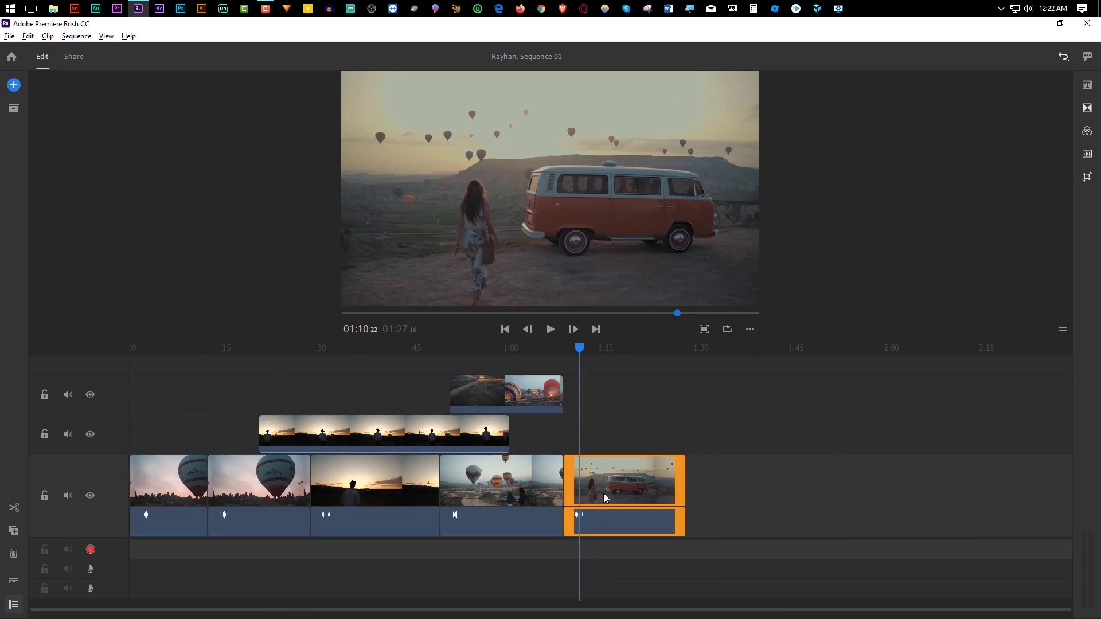
scroll(603, 493, down, 2)
scroll(603, 493, up, 2)
scroll(603, 493, down, 2)
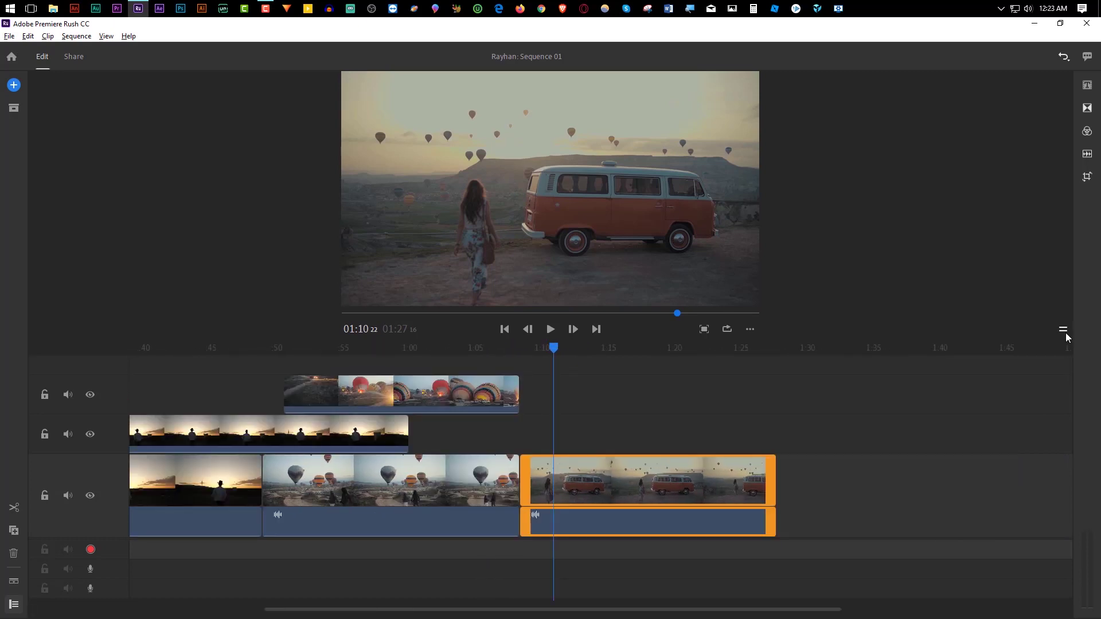
drag(1065, 332, 1065, 439)
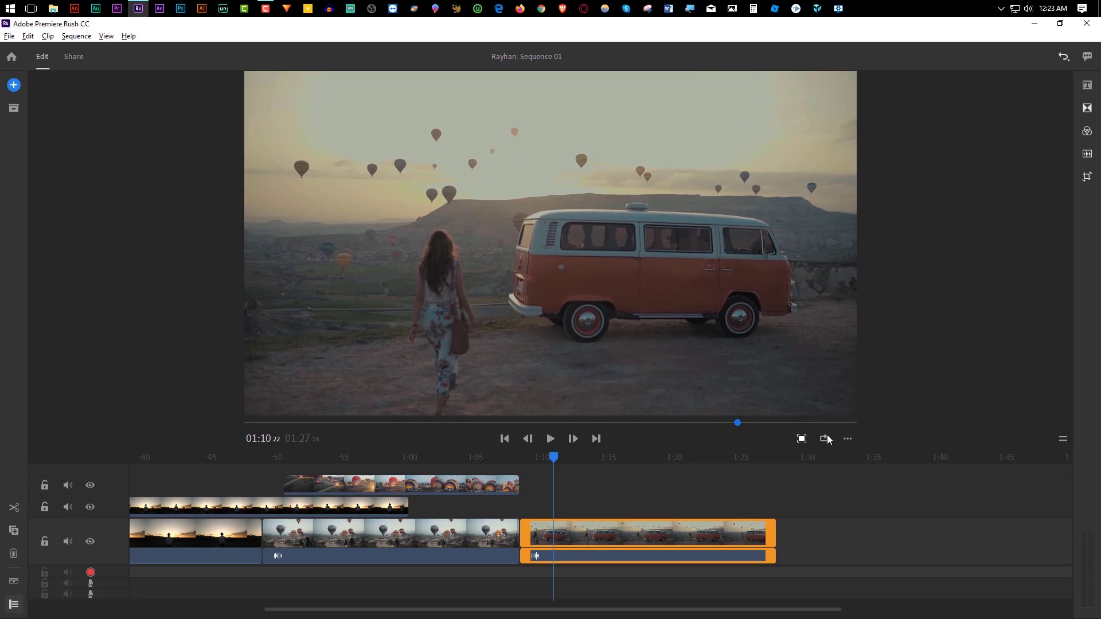
Step: Review the van clip full screen, then fit the sequence and park the playhead at 01:26
mouse_move(738, 422)
mouse_down()
mouse_move(657, 427)
mouse_move(720, 425)
mouse_up()
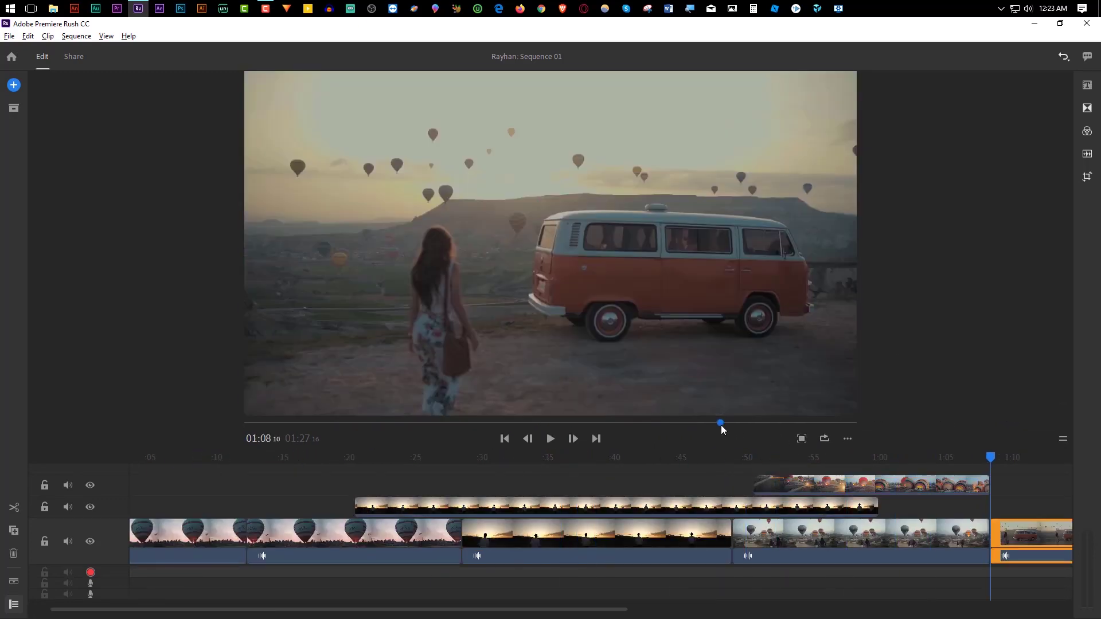
click(802, 439)
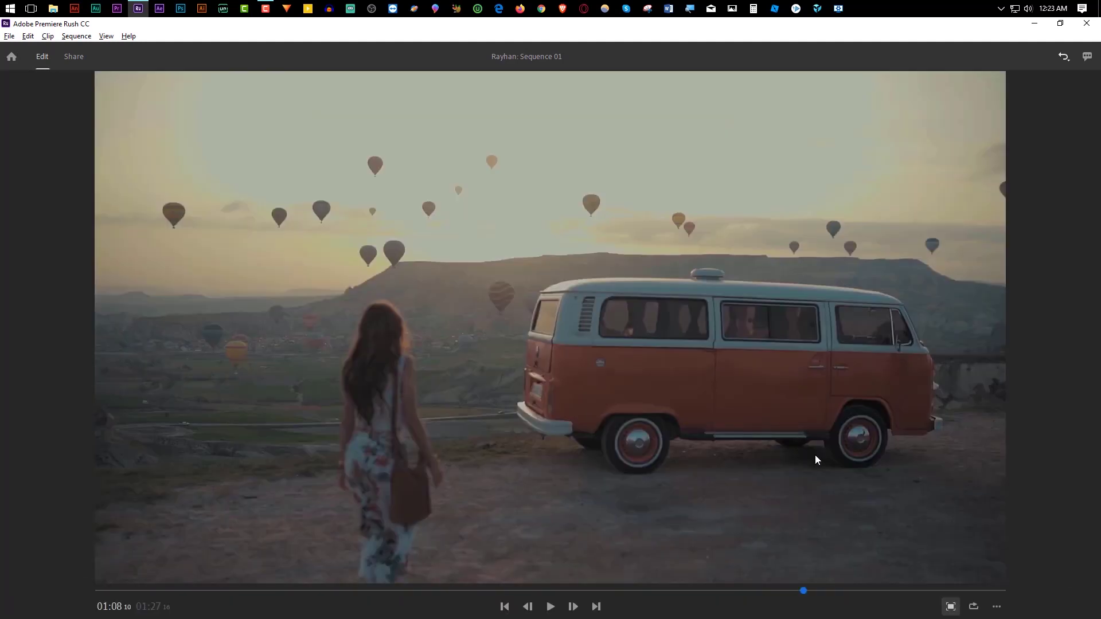
click(950, 608)
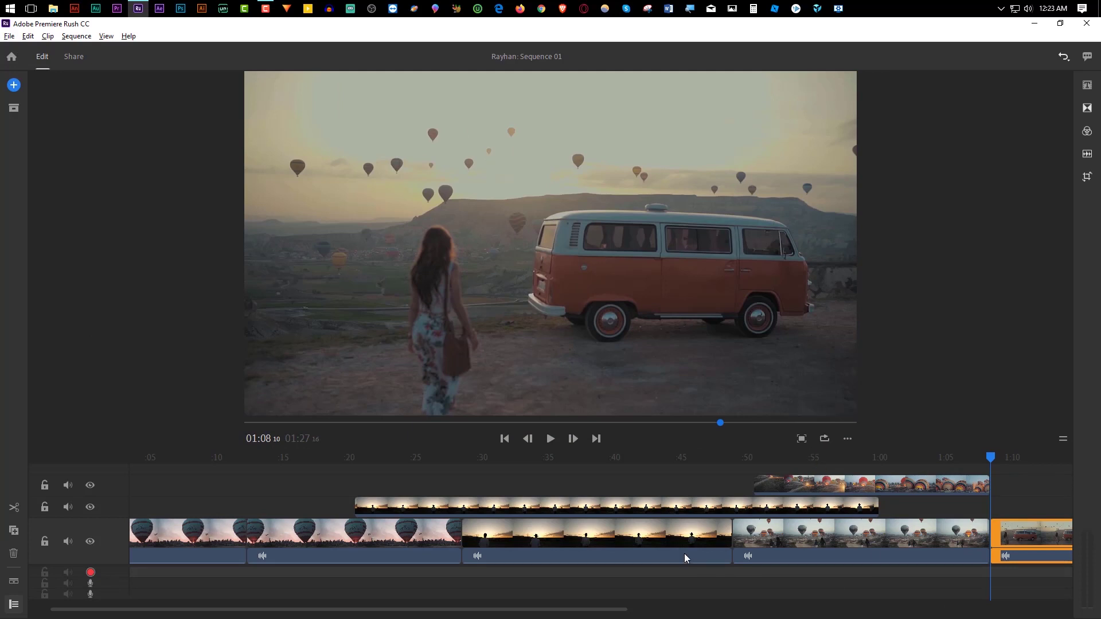
key(minus)
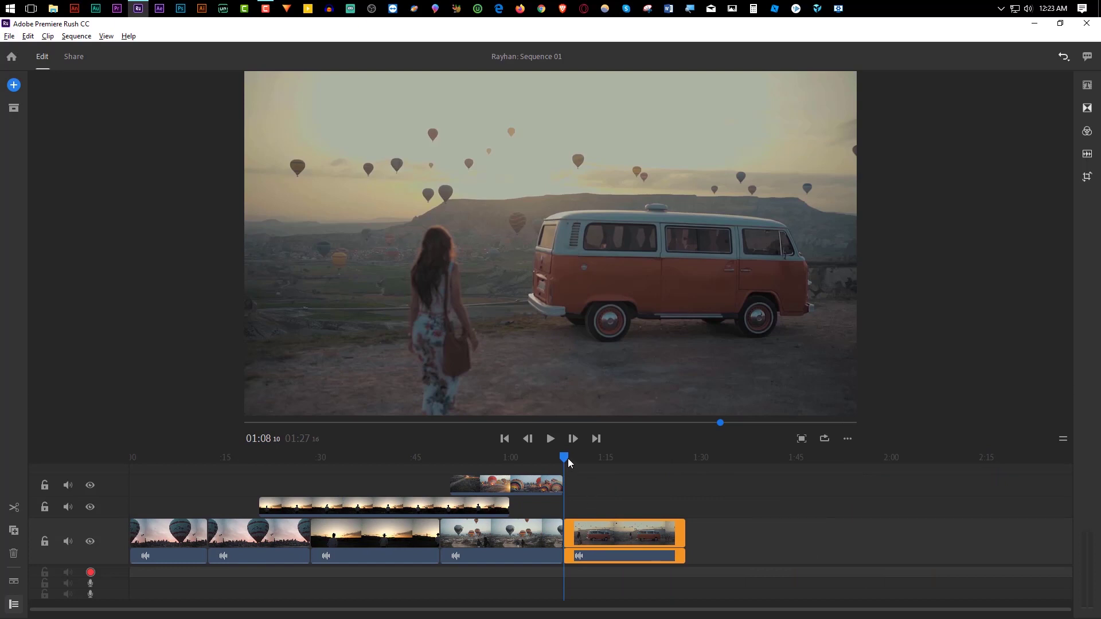
mouse_move(568, 459)
mouse_down()
mouse_move(682, 460)
mouse_move(176, 472)
mouse_move(681, 480)
mouse_up()
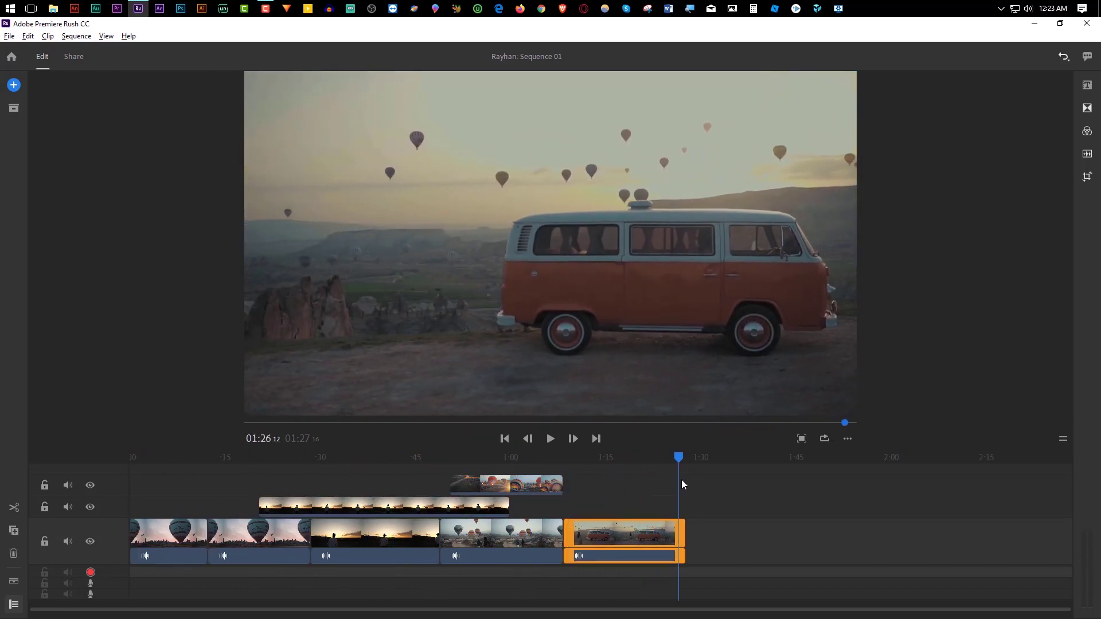
Step: Turn on looped playback and play, then pause, the sequence
click(824, 439)
click(550, 439)
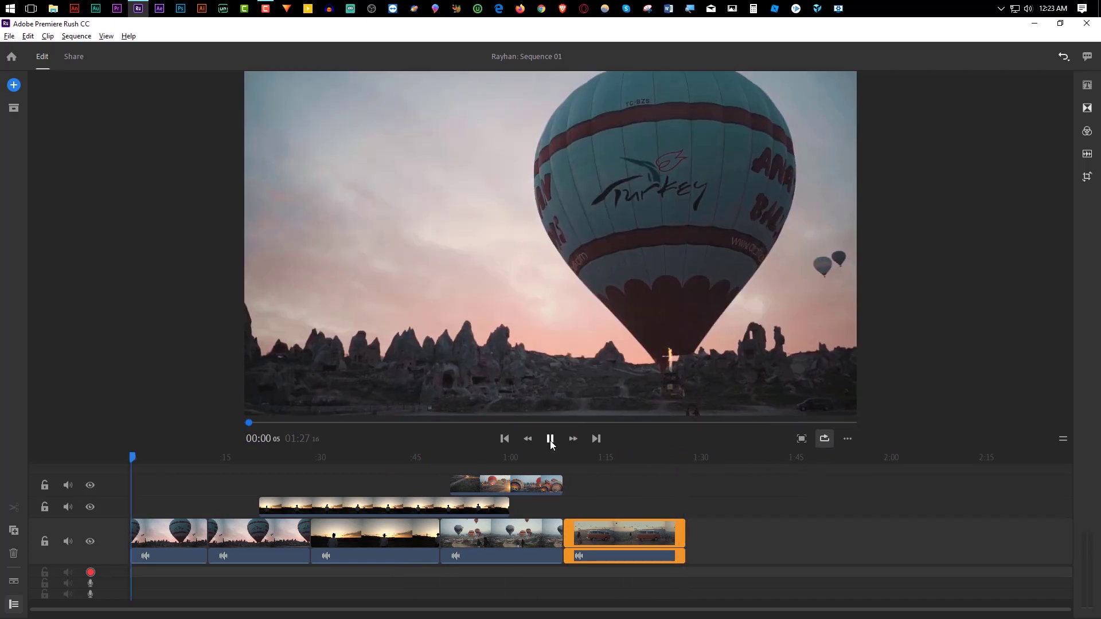
click(549, 439)
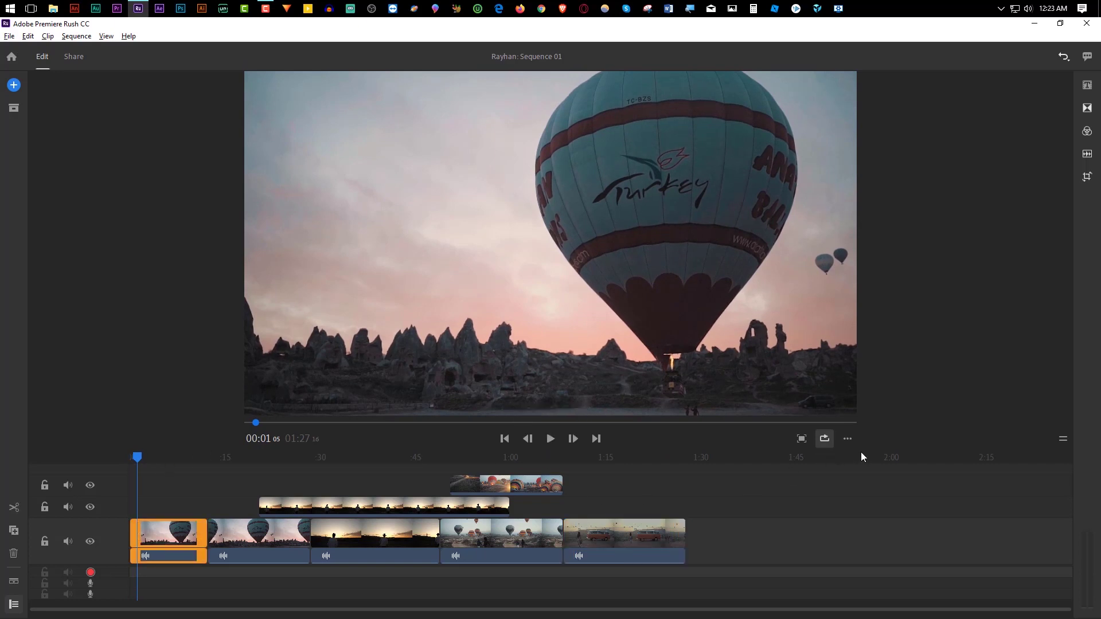
Step: Check preview quality is set to Medium and select the sunset clip at 00:44
click(849, 439)
mouse_move(852, 412)
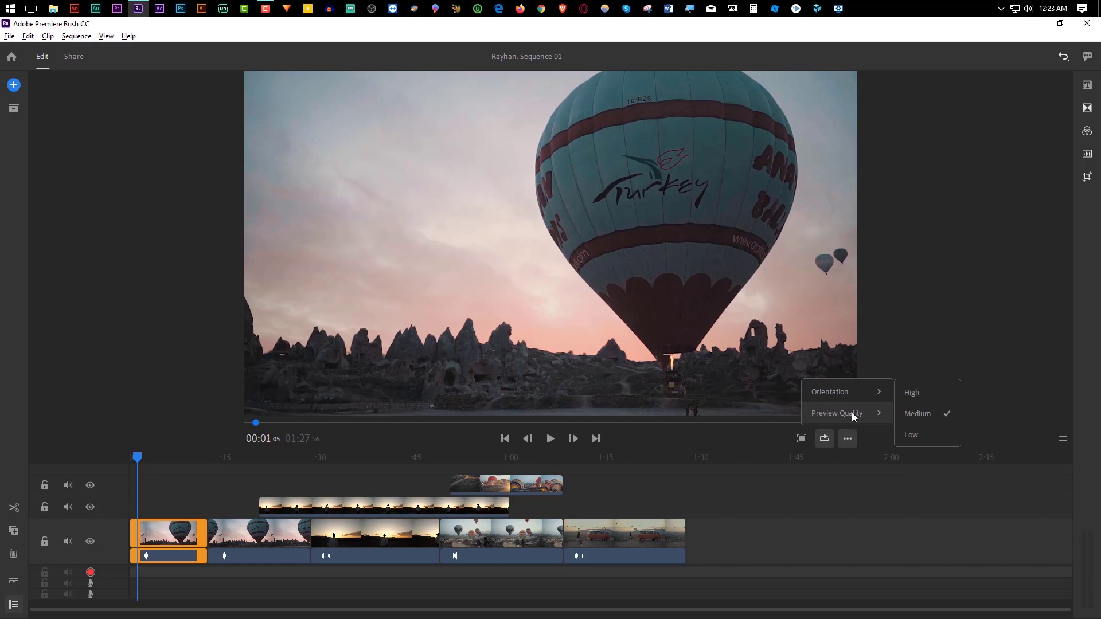
click(834, 518)
click(411, 456)
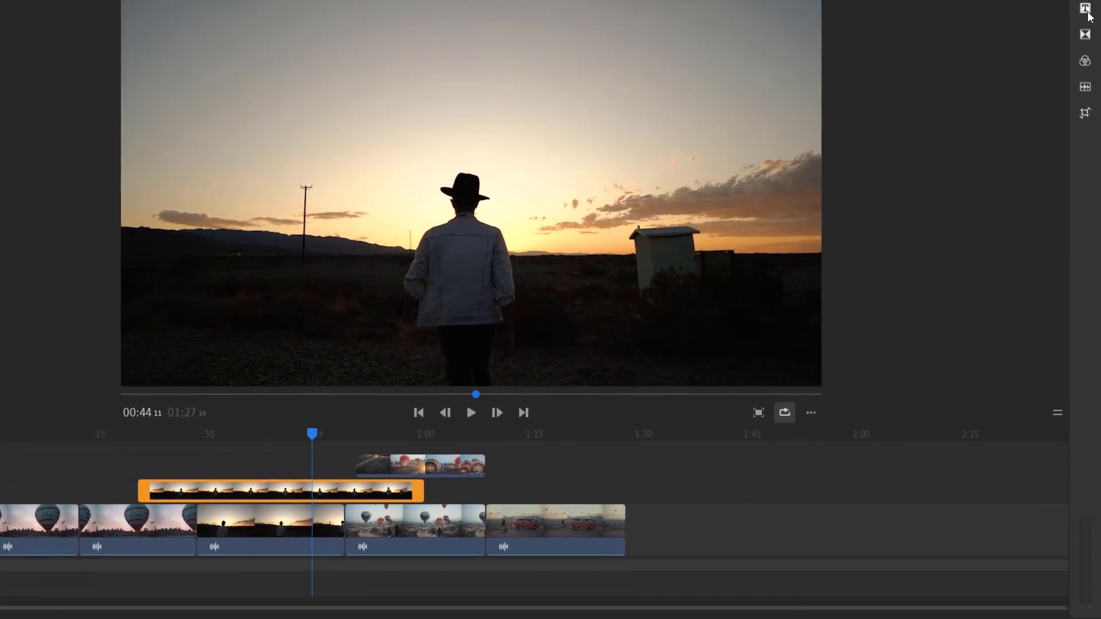
Step: Add the Modern Down title template to the timeline at 0:44, above the sunset clip
click(1086, 11)
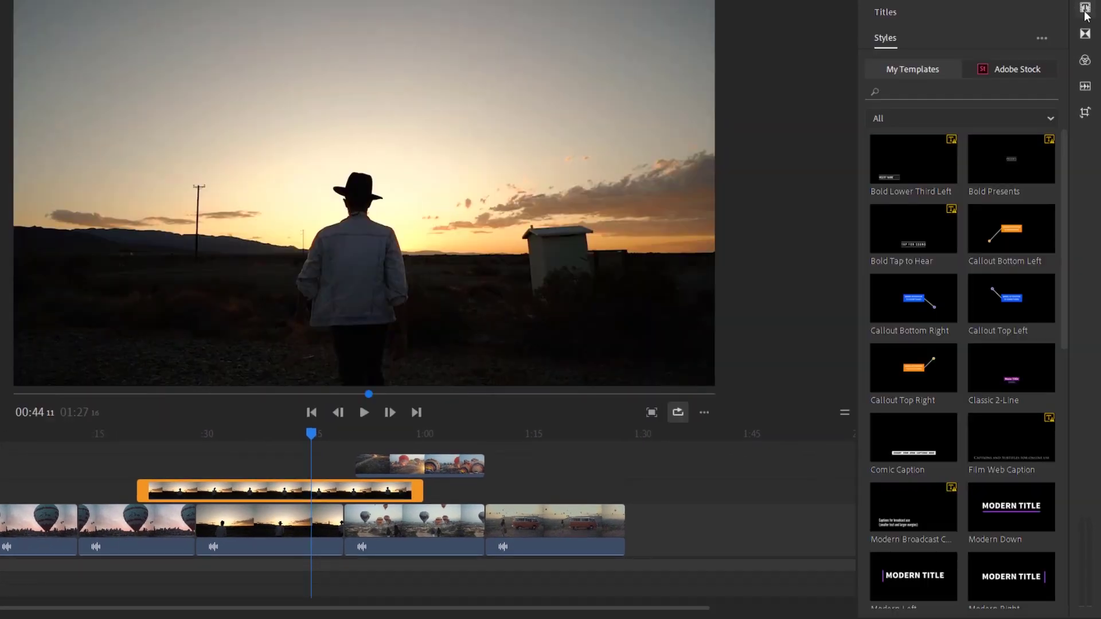
scroll(975, 219, down, 10)
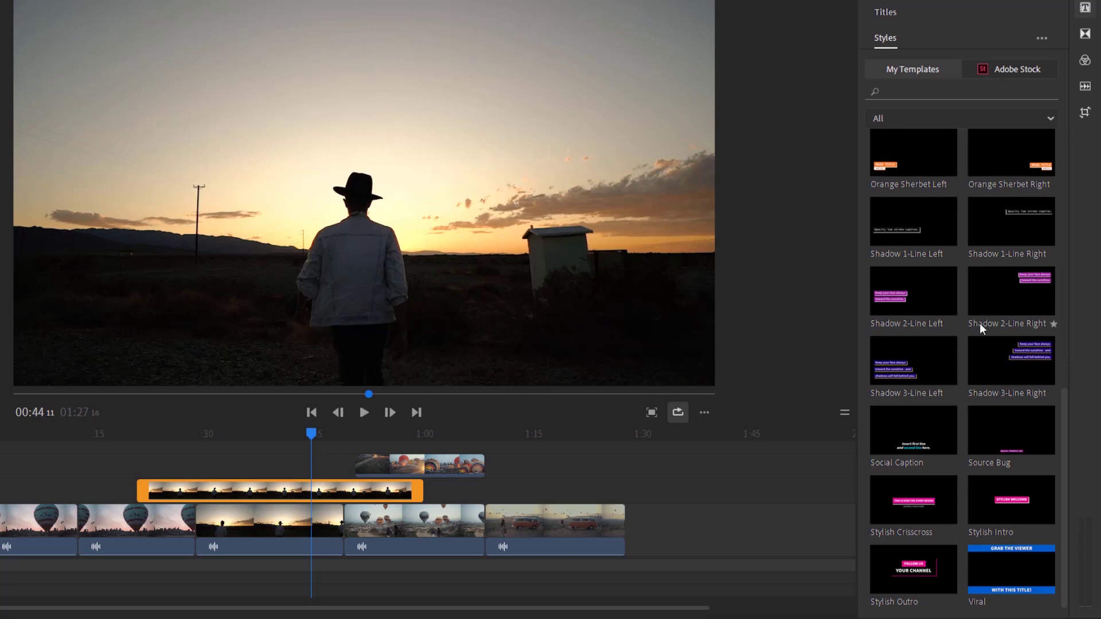
scroll(980, 323, up, 5)
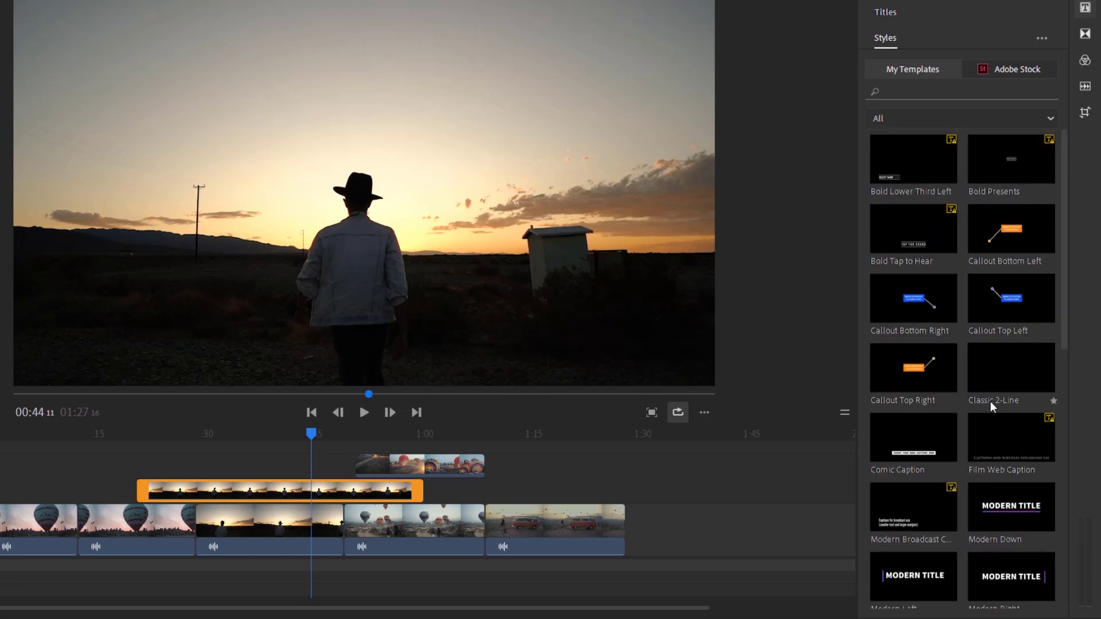
scroll(987, 424, down, 5)
scroll(1003, 324, up, 5)
mouse_move(1016, 511)
mouse_down()
mouse_move(397, 438)
mouse_move(313, 462)
mouse_up()
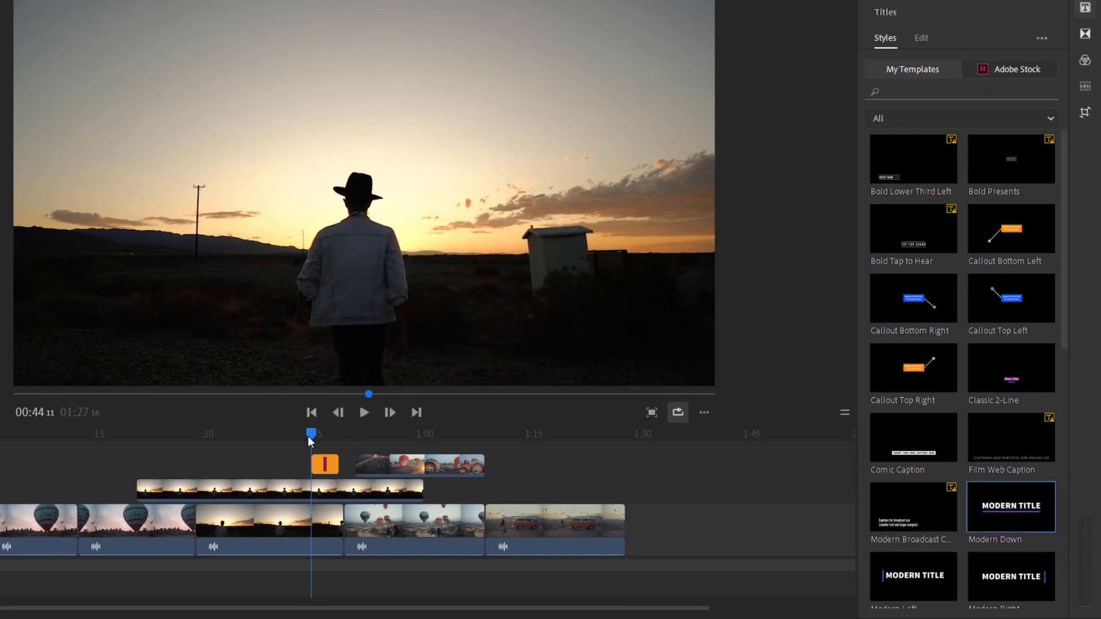
Step: Replace the Modern Down title text with a person's name in capitals
drag(307, 435, 320, 436)
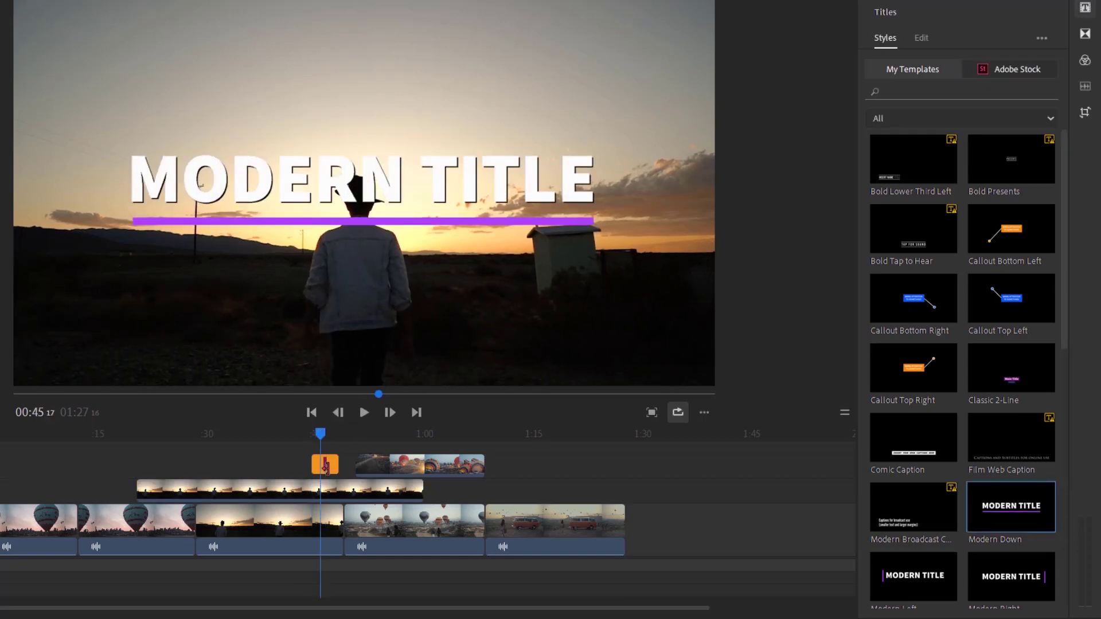
click(924, 42)
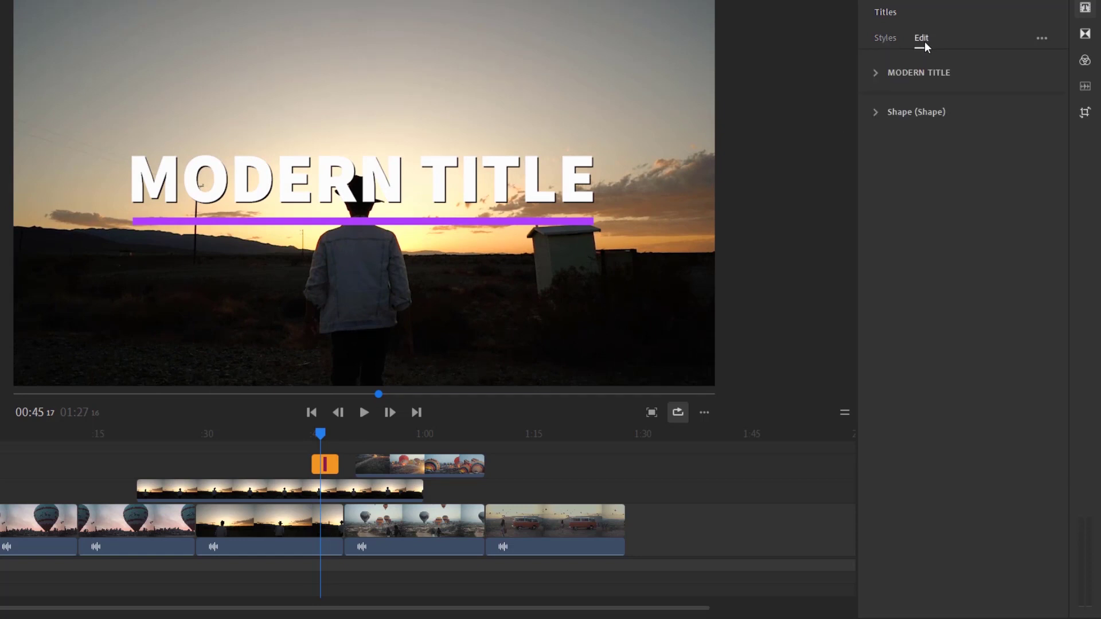
click(875, 74)
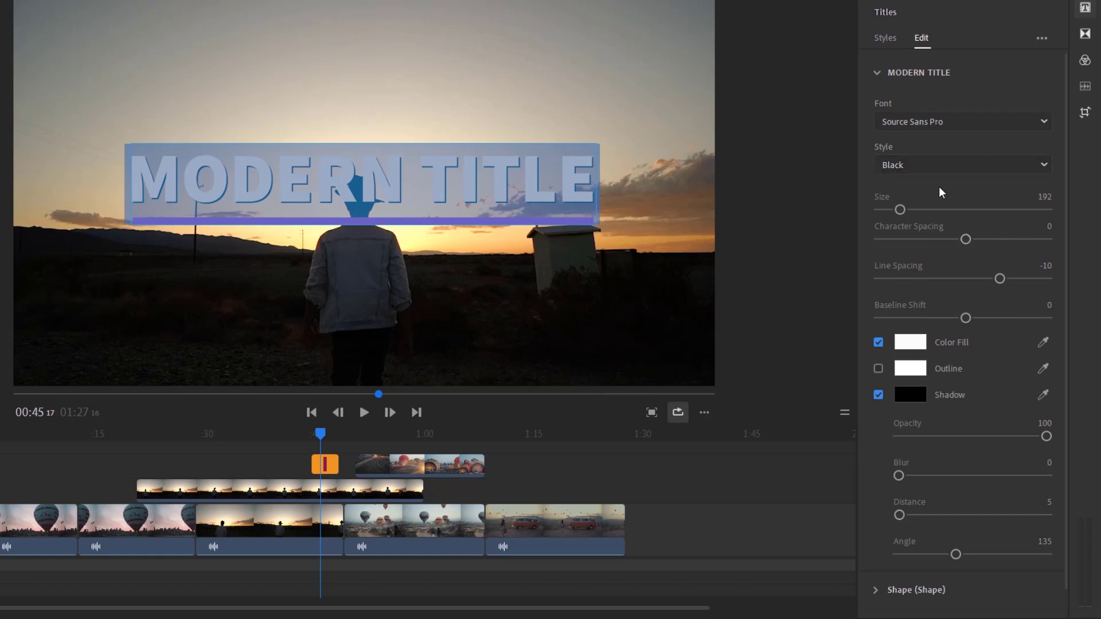
click(594, 187)
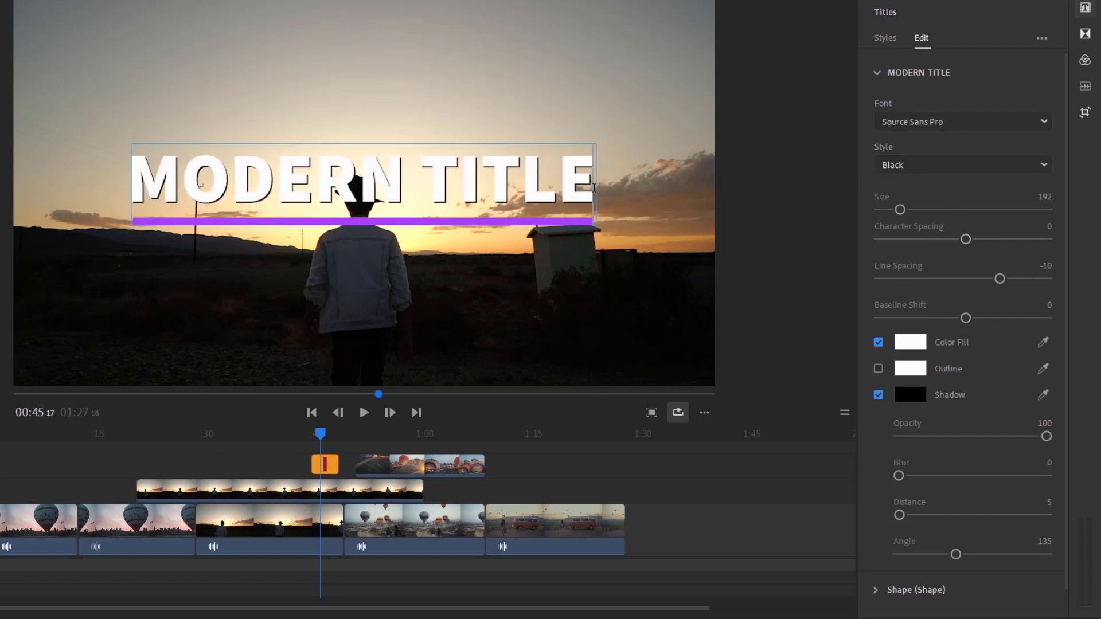
drag(594, 187, 126, 184)
text(Rayh)
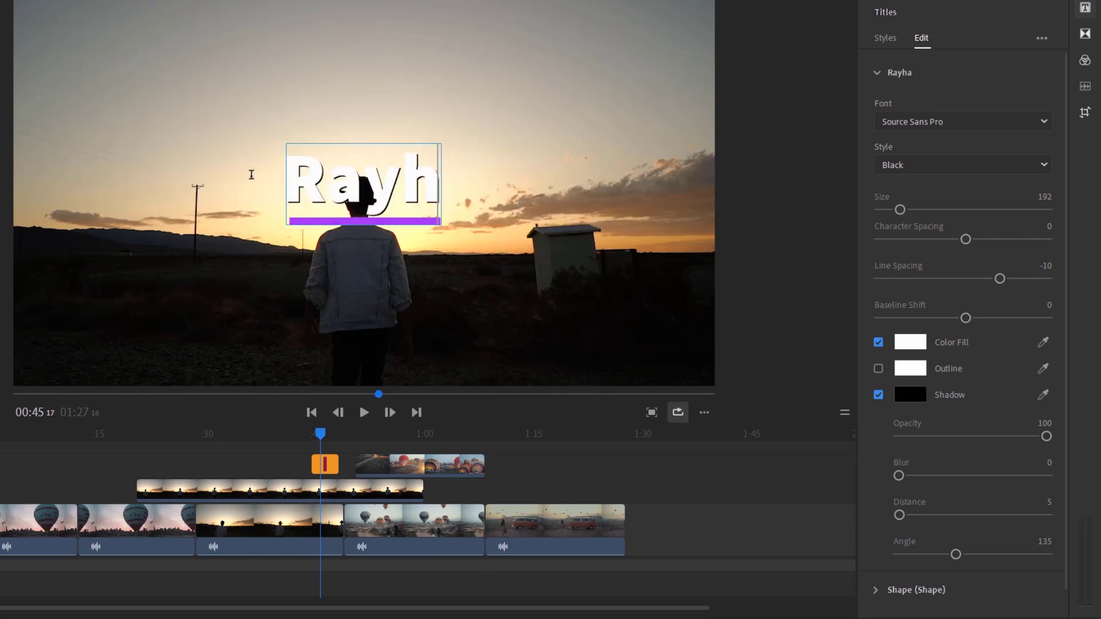
key(BackSpace)
key(BackSpace)
key(BackSpace)
text(RAYHAN CHY)
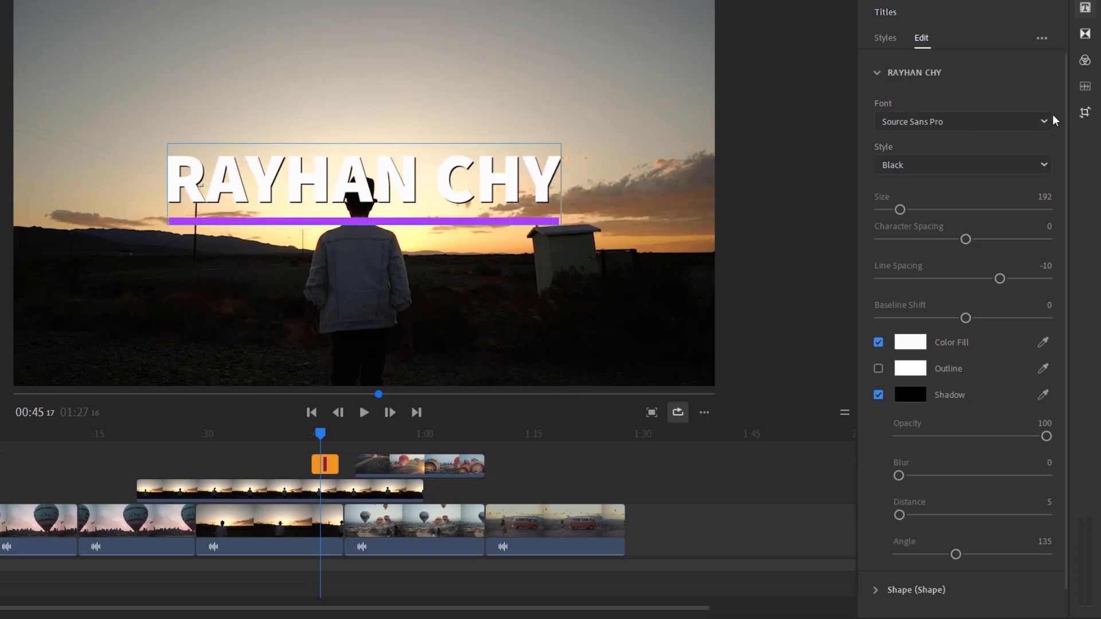
Step: Set the title font to Space Ranger Bold Italic at size 316
click(1038, 120)
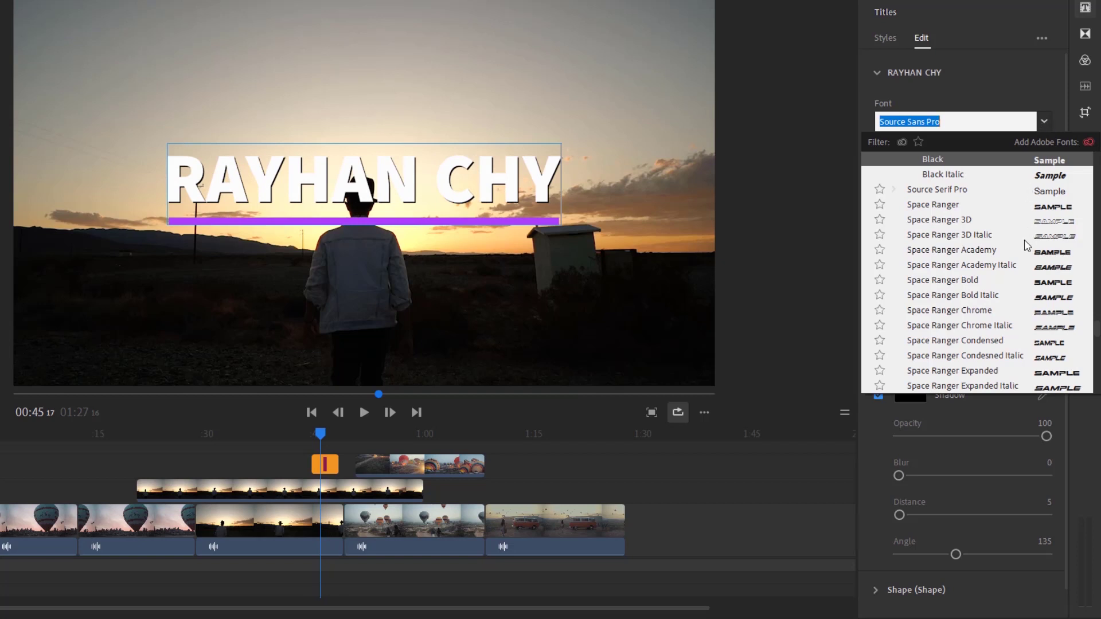
click(1030, 207)
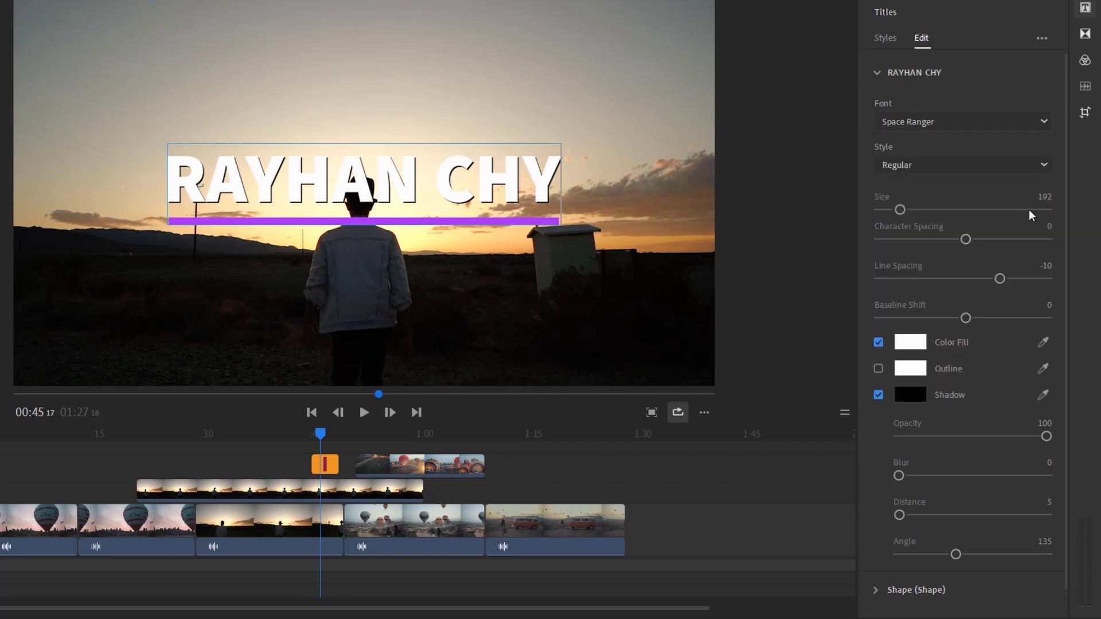
click(1044, 121)
click(991, 251)
click(1042, 166)
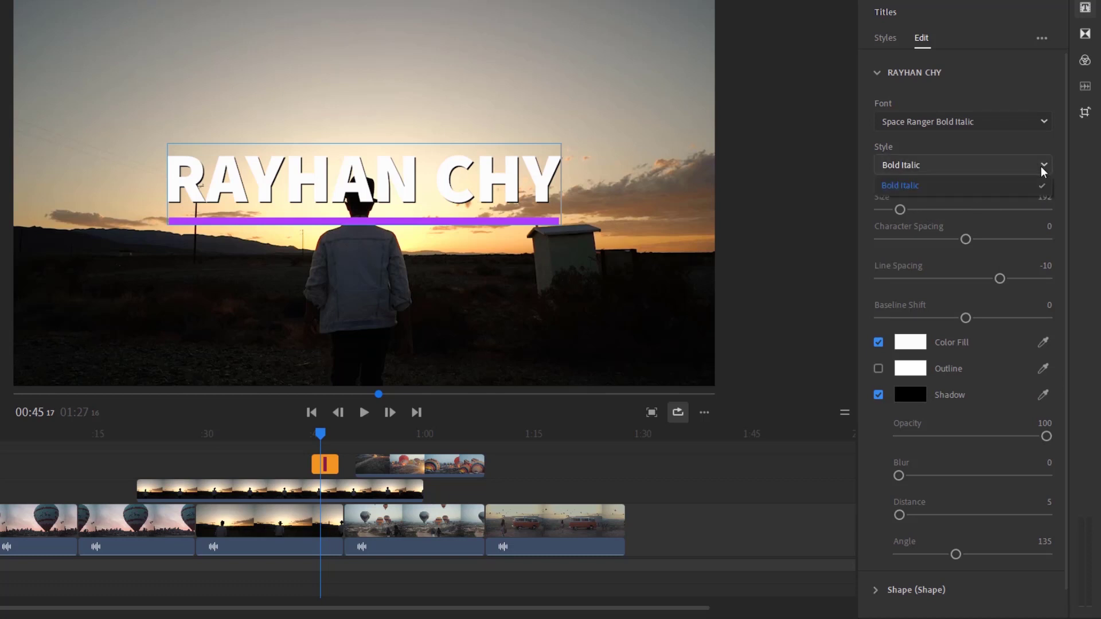
drag(904, 211, 913, 211)
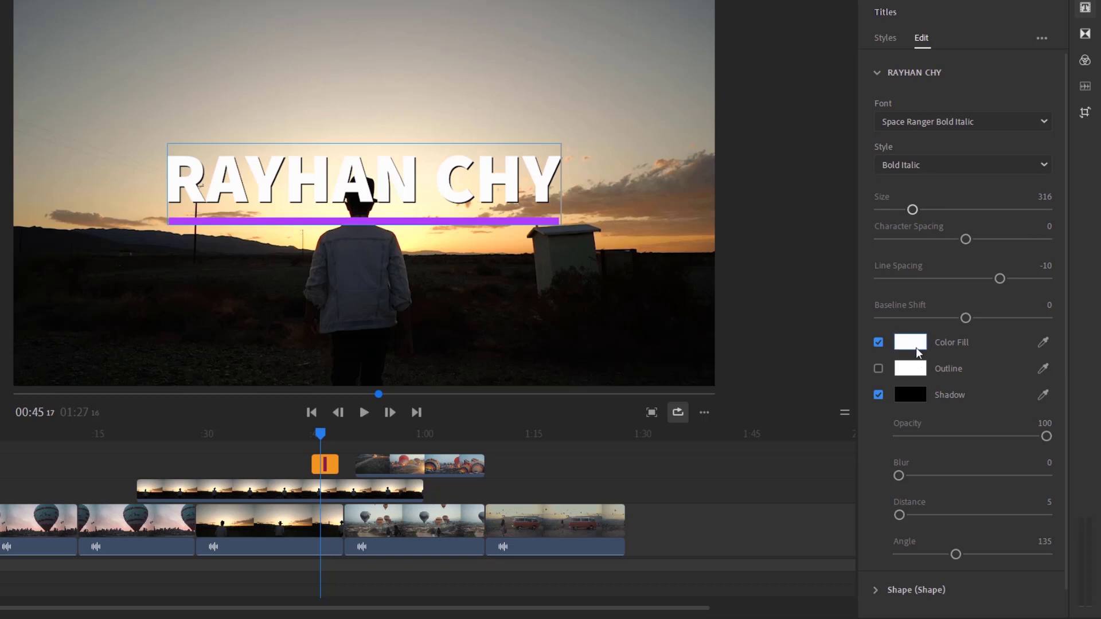
scroll(920, 374, down, 1)
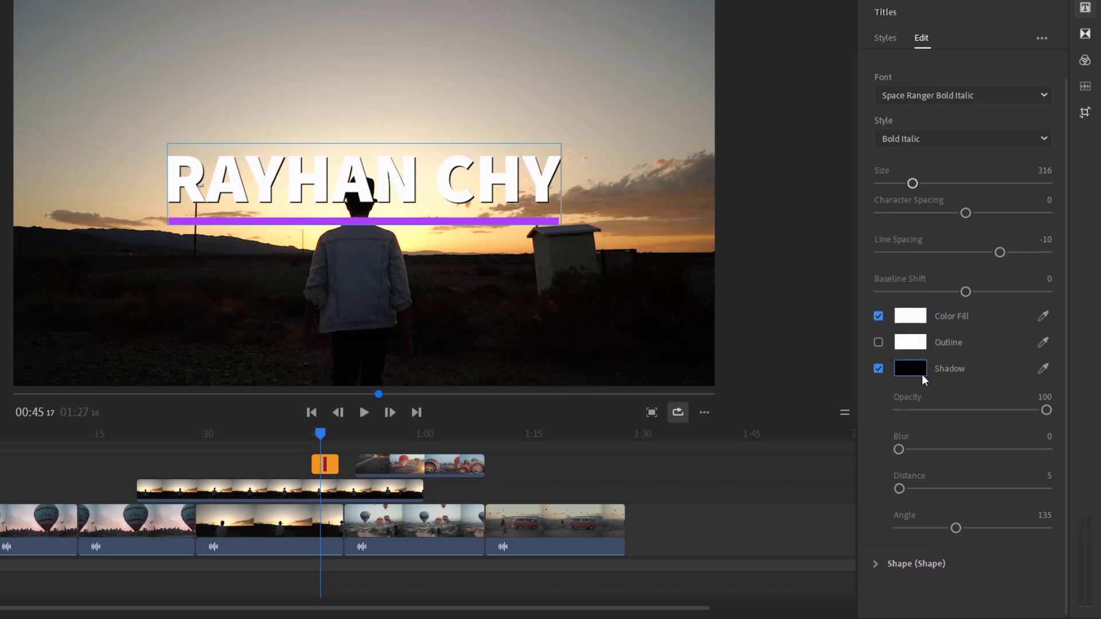
Step: Give the underline shape a white outline, then collapse the text settings
click(875, 563)
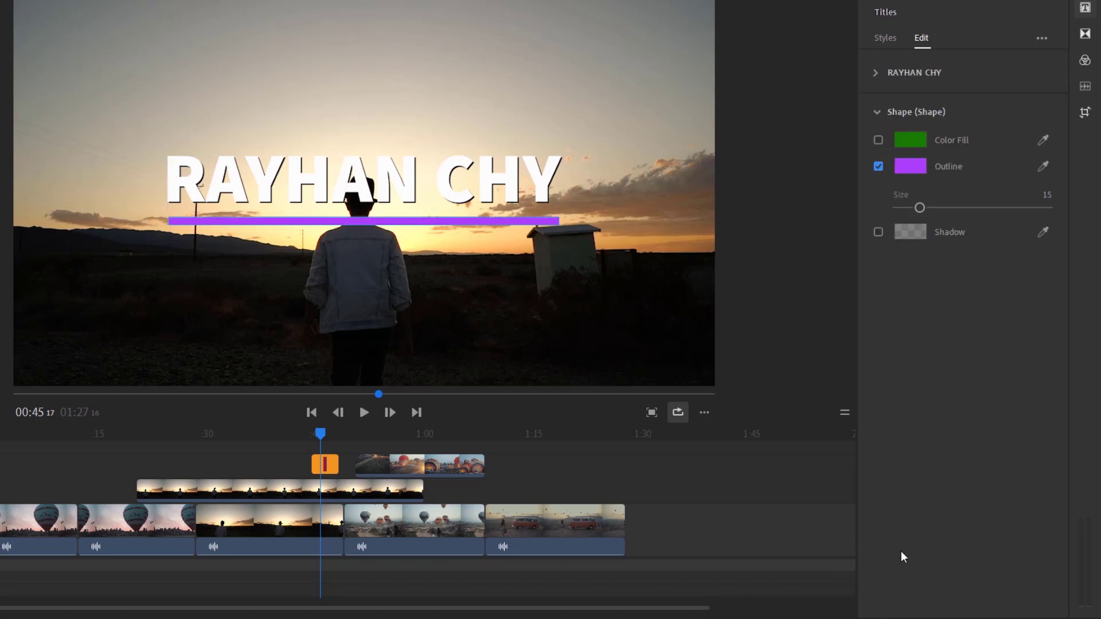
click(912, 164)
mouse_move(435, 290)
mouse_down()
mouse_move(514, 355)
mouse_move(324, 384)
mouse_up()
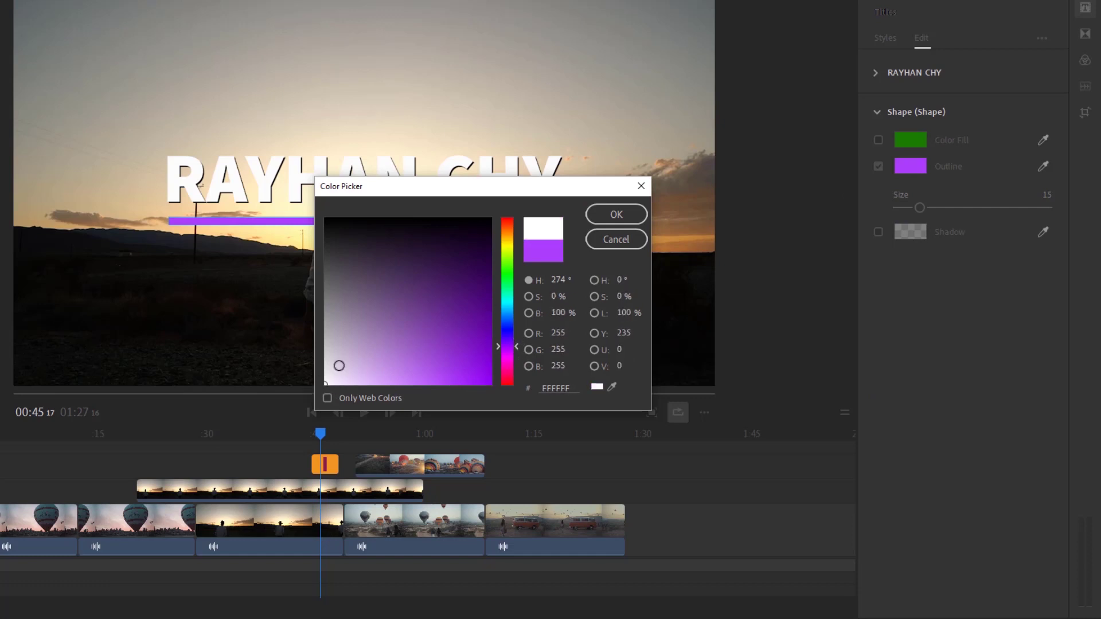
click(616, 214)
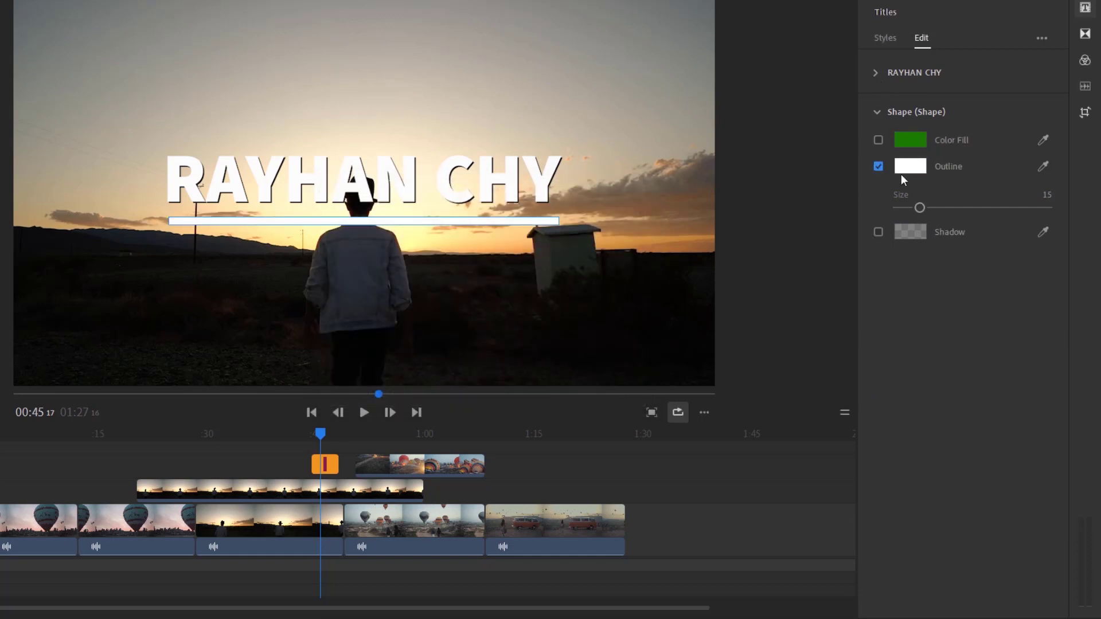
click(873, 77)
click(875, 79)
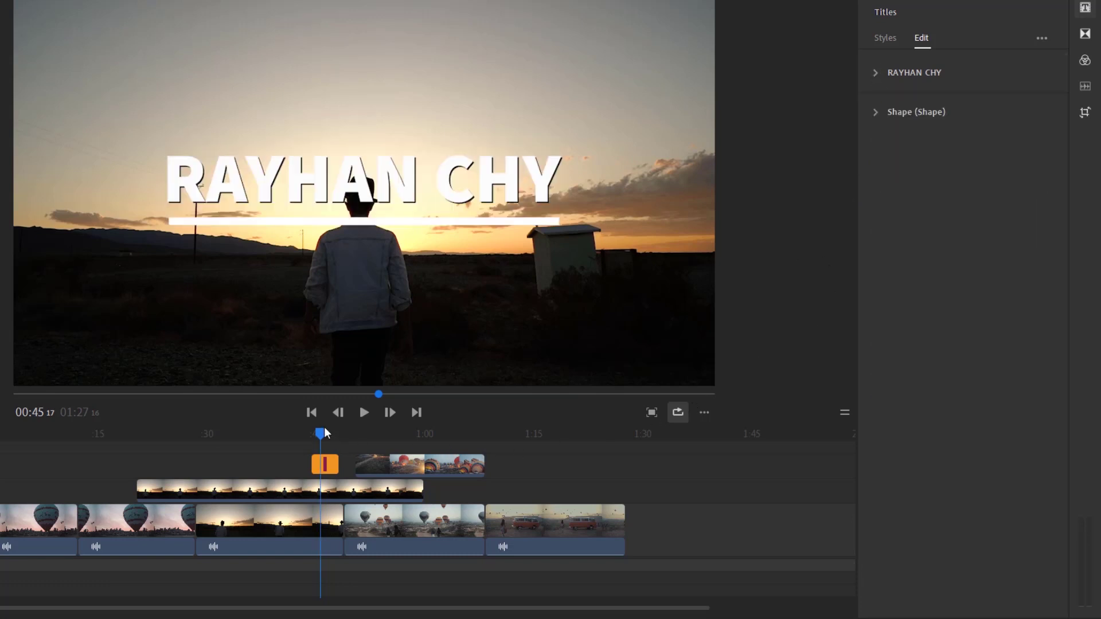
click(877, 77)
click(817, 190)
Step: Save the styled title as a custom template under the suggested name
click(1046, 38)
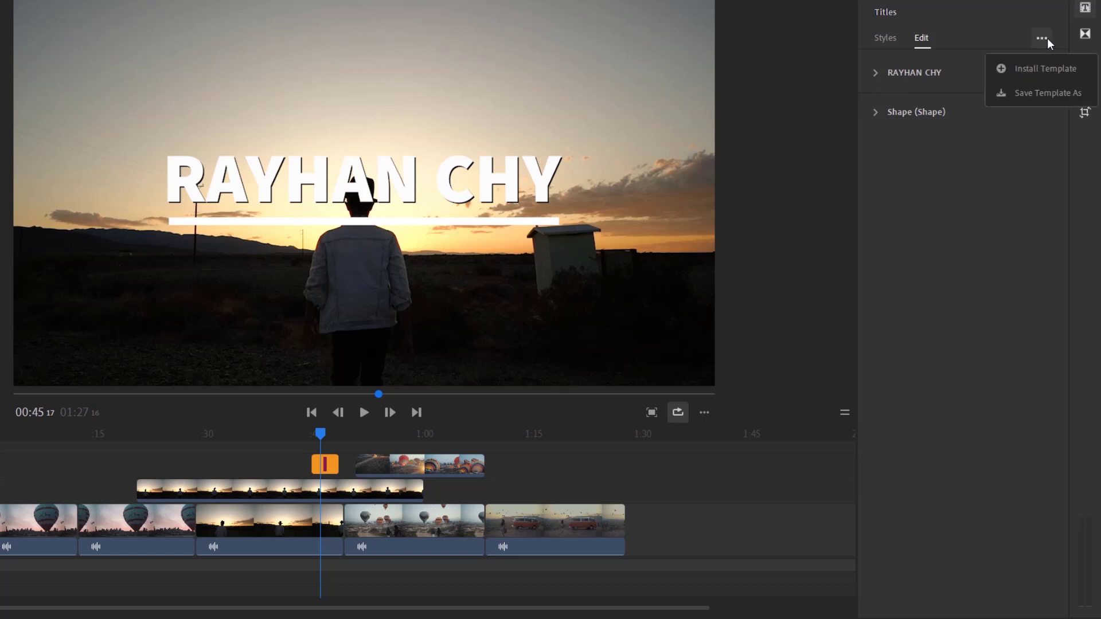
click(1045, 90)
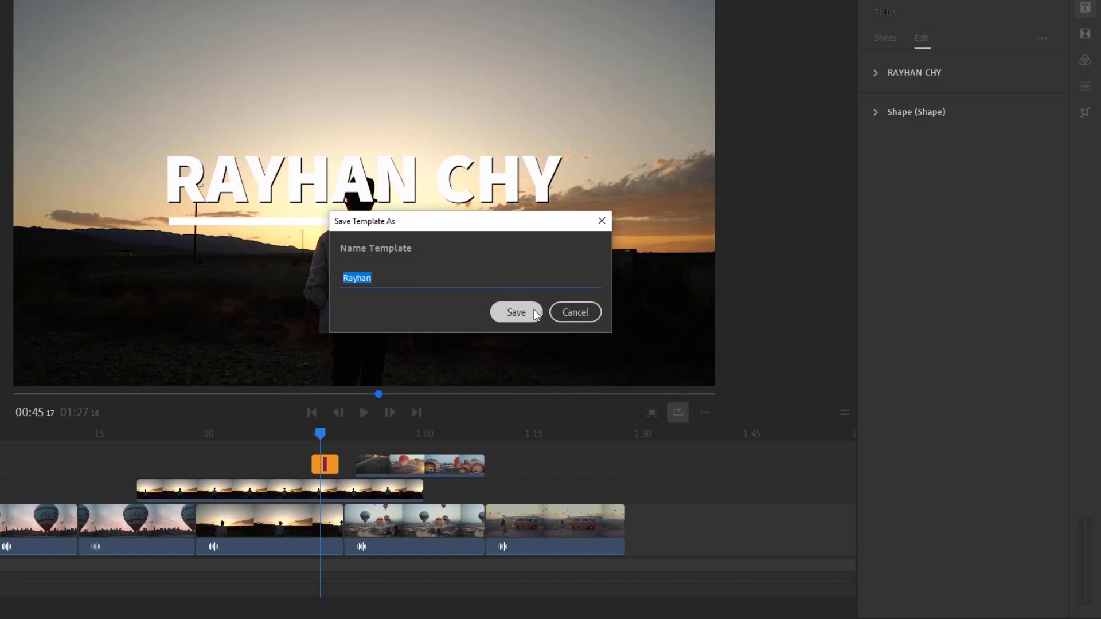
click(515, 312)
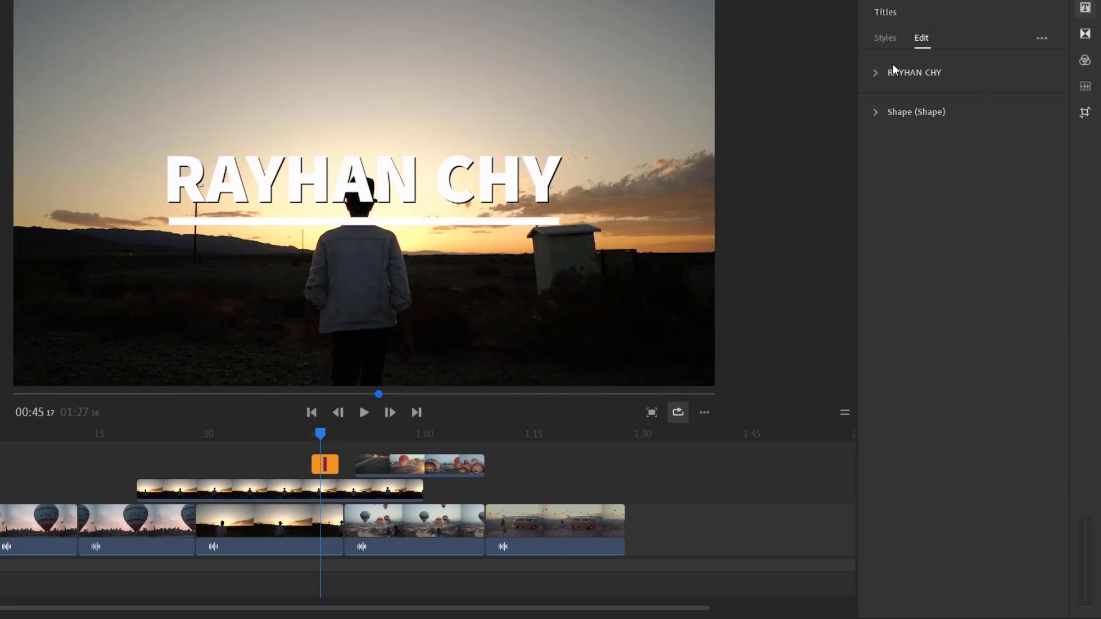
Step: Filter the title templates to My Library to show the saved template
click(885, 43)
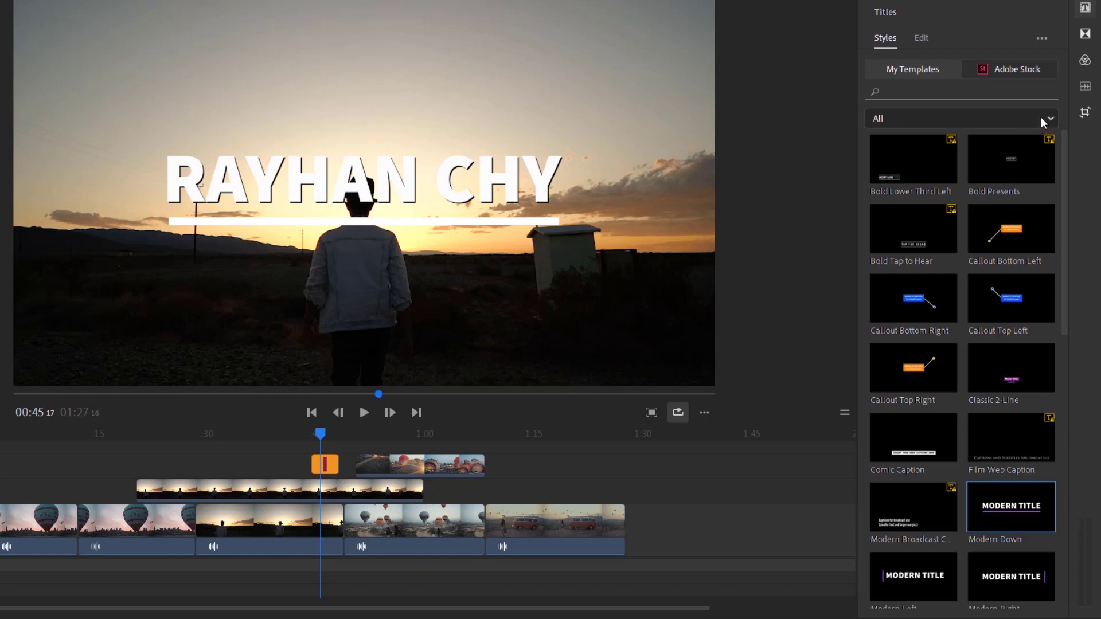
click(1006, 119)
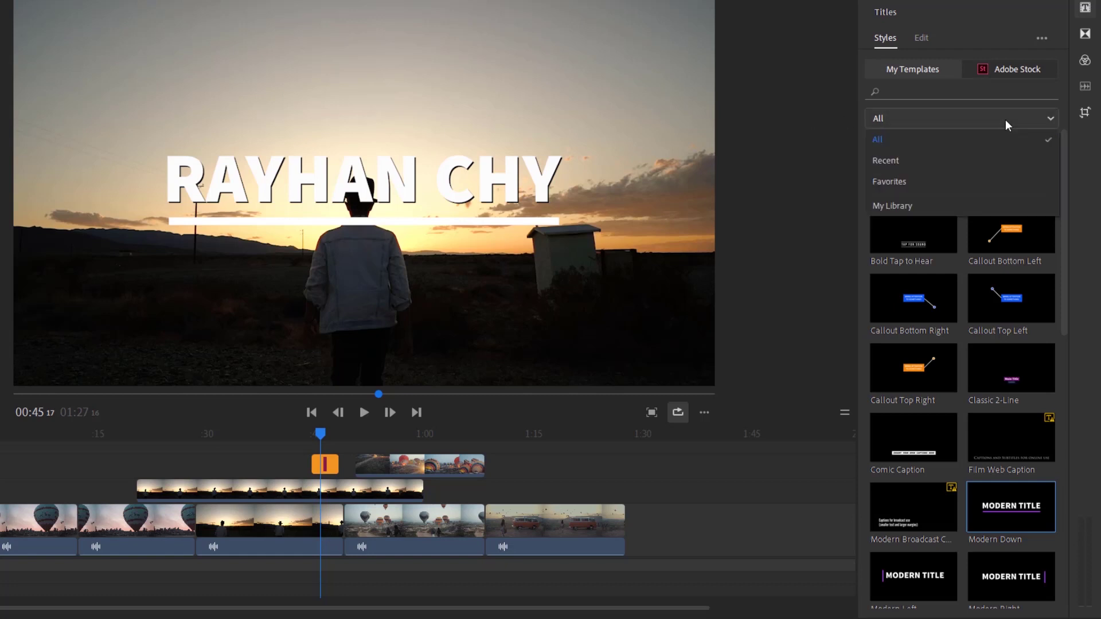
click(955, 205)
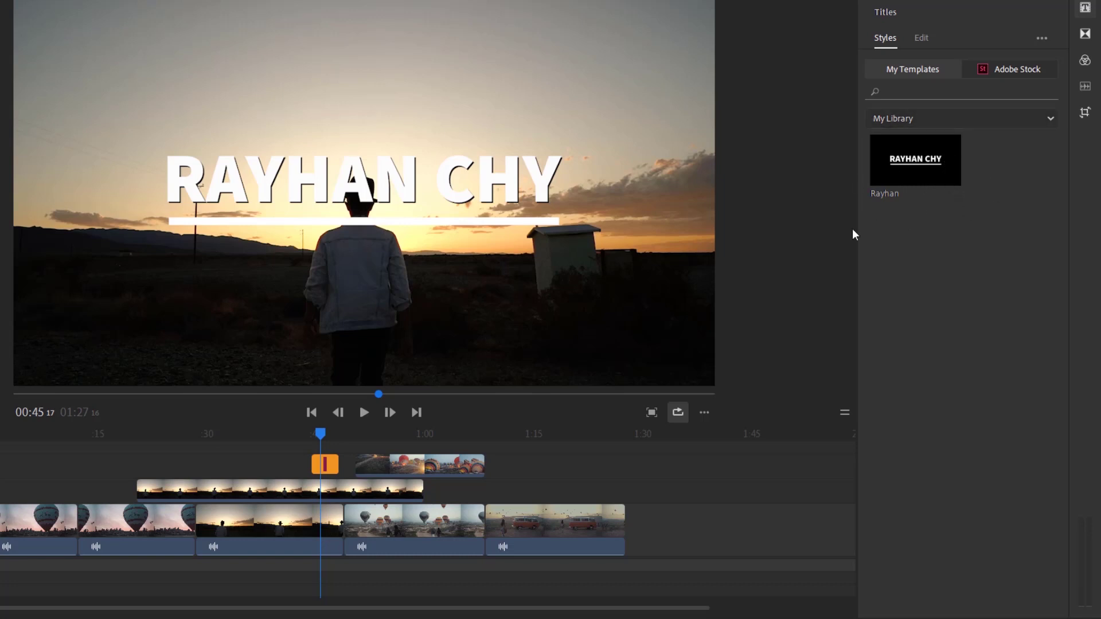
click(1038, 41)
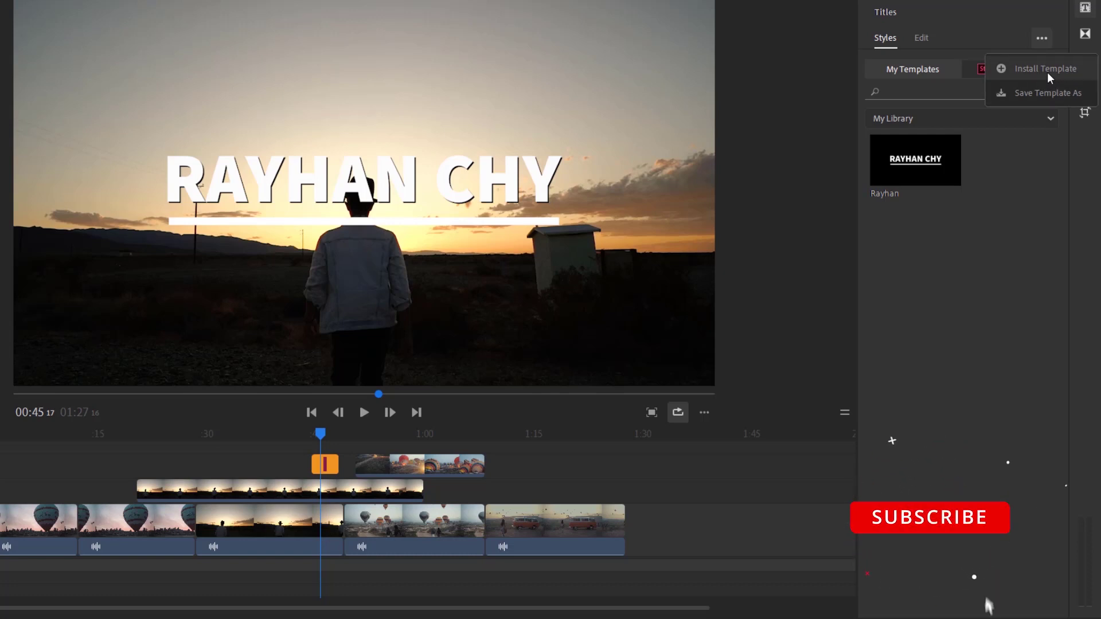
click(1026, 230)
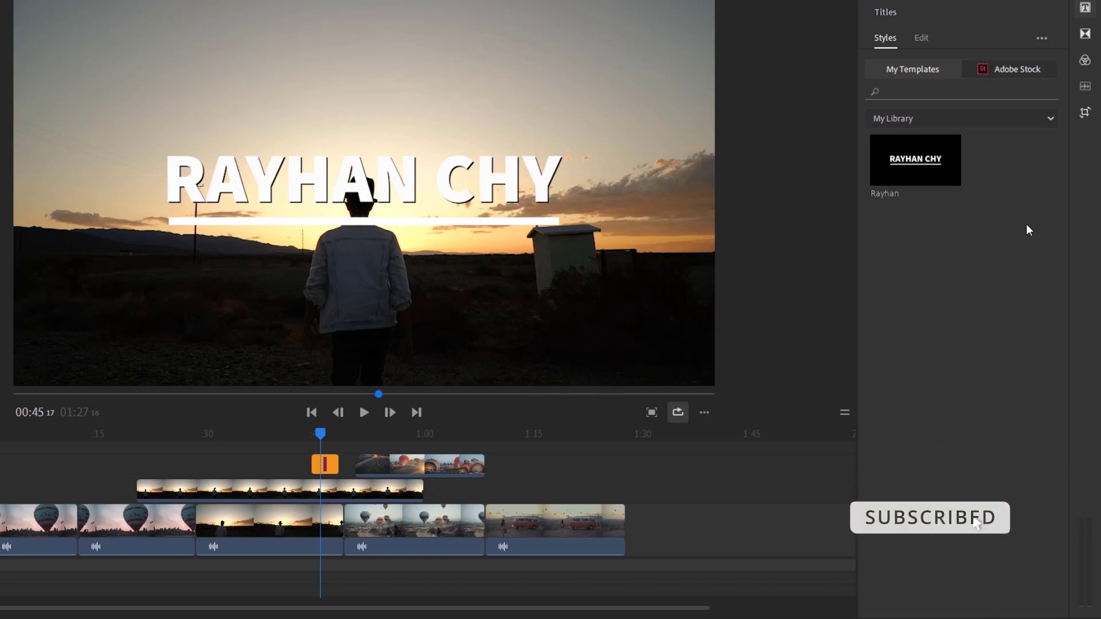
Step: Place a Cross Dissolve at the cut between the balloon and orange van clips and preview it
click(1085, 39)
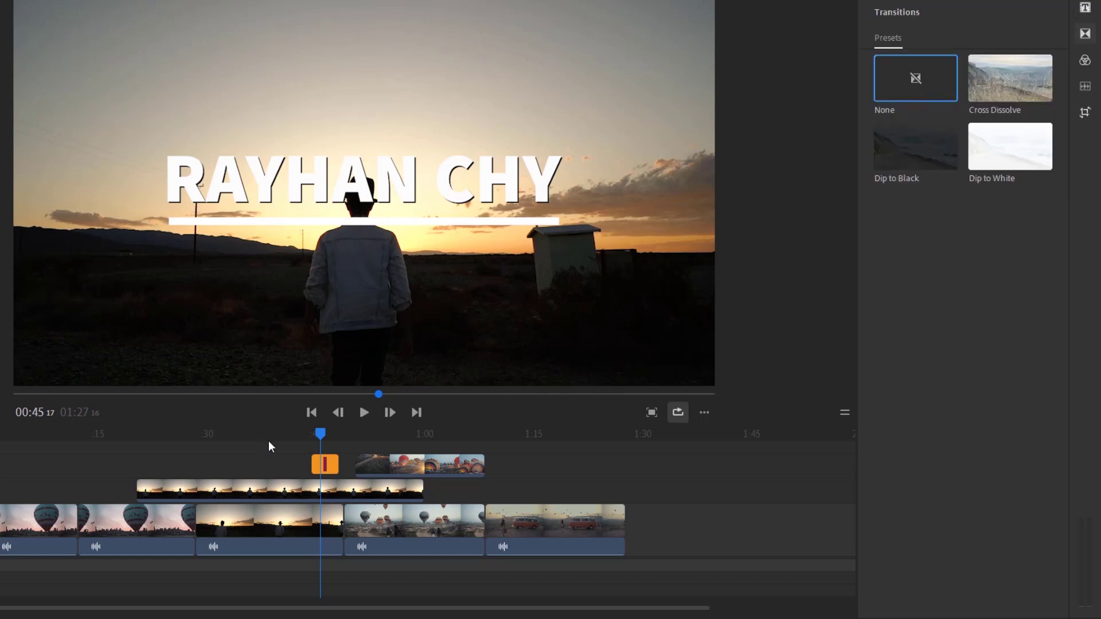
mouse_move(336, 434)
mouse_down()
mouse_move(488, 431)
mouse_move(438, 461)
mouse_up()
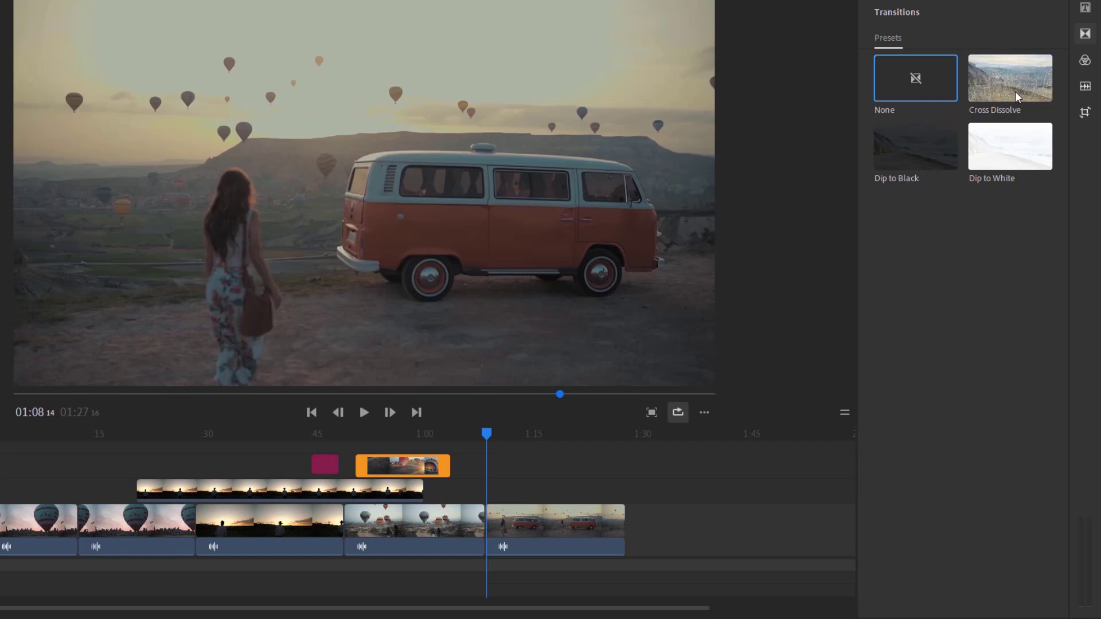
mouse_move(1014, 92)
mouse_down()
mouse_move(530, 511)
mouse_move(458, 524)
mouse_up()
drag(515, 440, 480, 436)
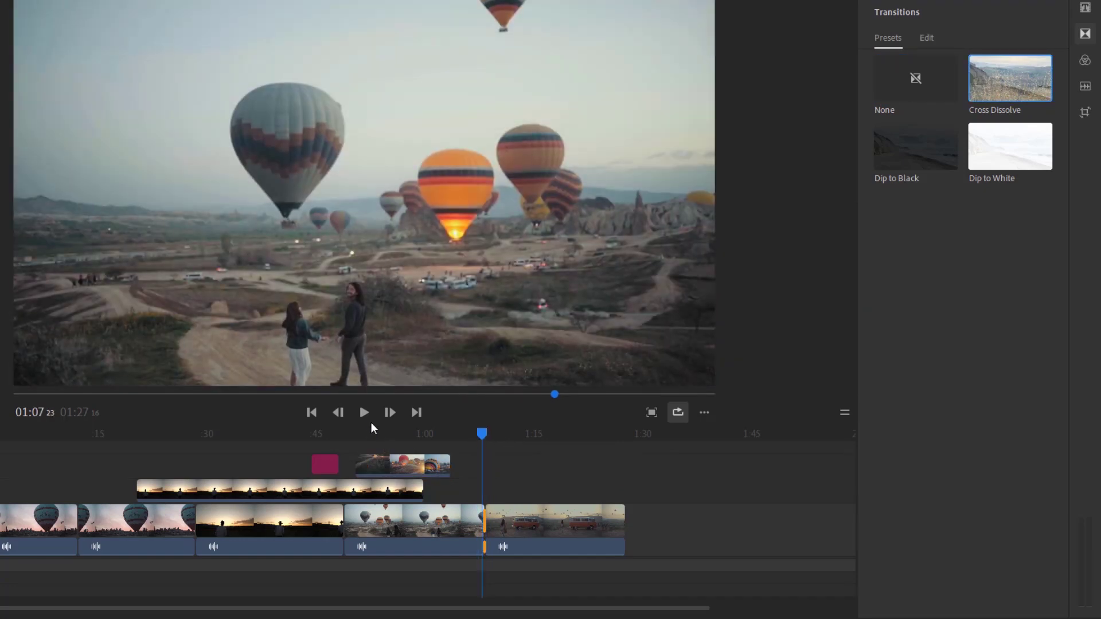
click(365, 413)
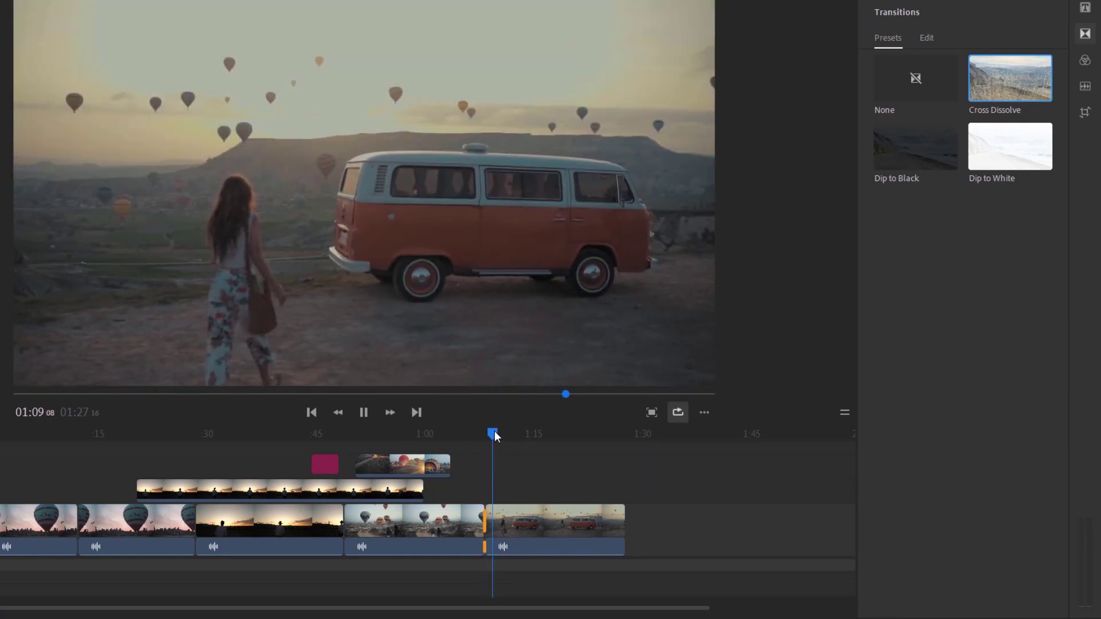
drag(494, 433, 488, 436)
scroll(470, 521, up, 3)
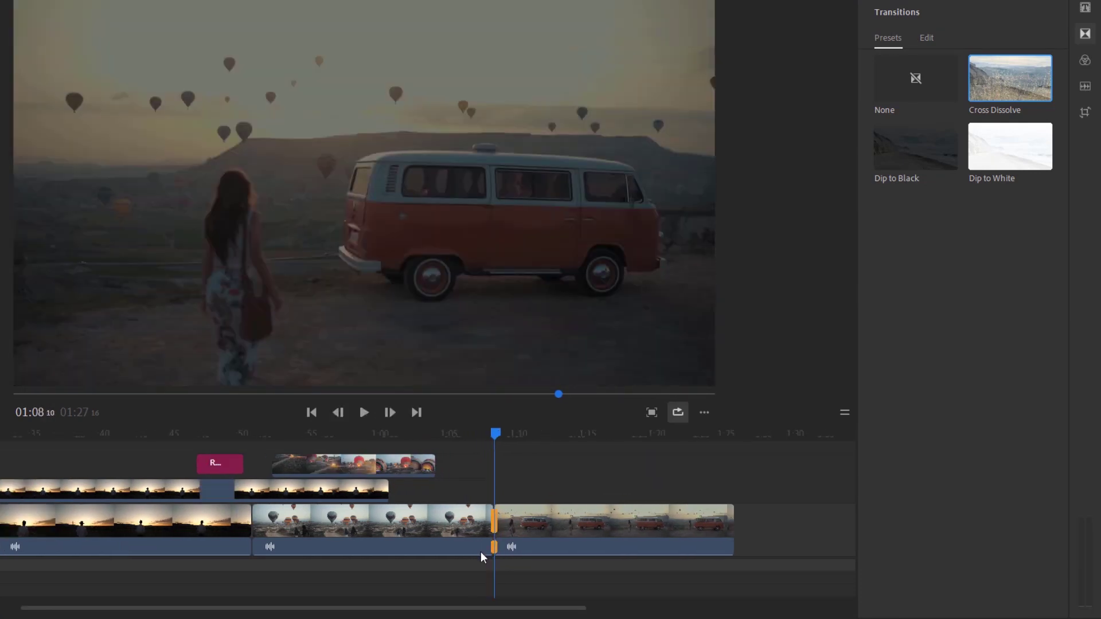
scroll(501, 531, up, 3)
Step: Set the Cross Dissolve duration to 2.00 seconds and play it back to review
click(485, 521)
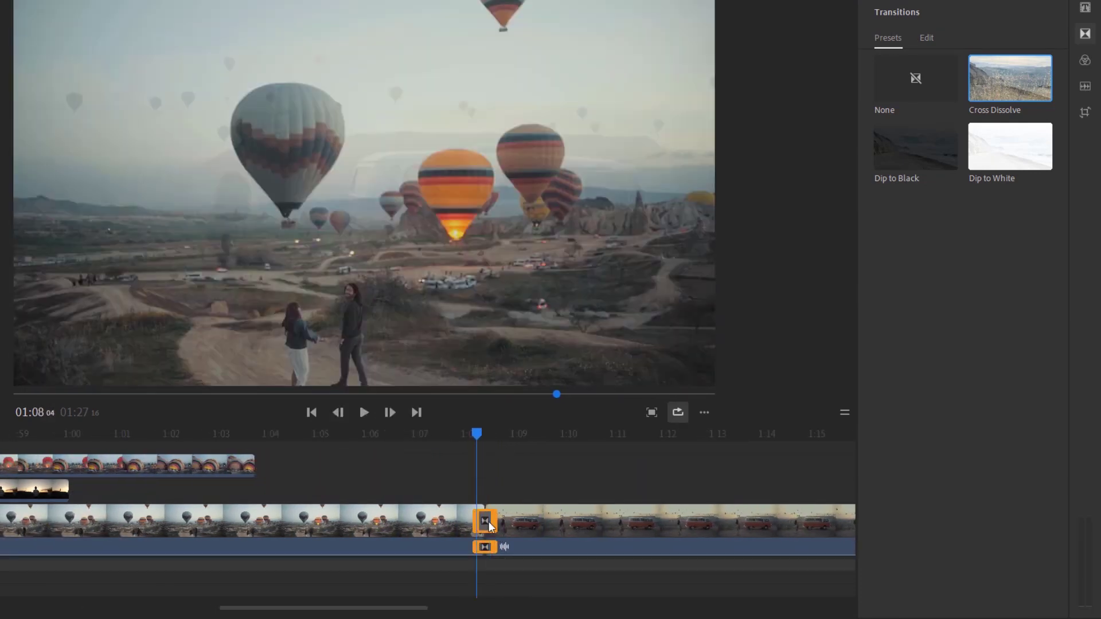
click(489, 521)
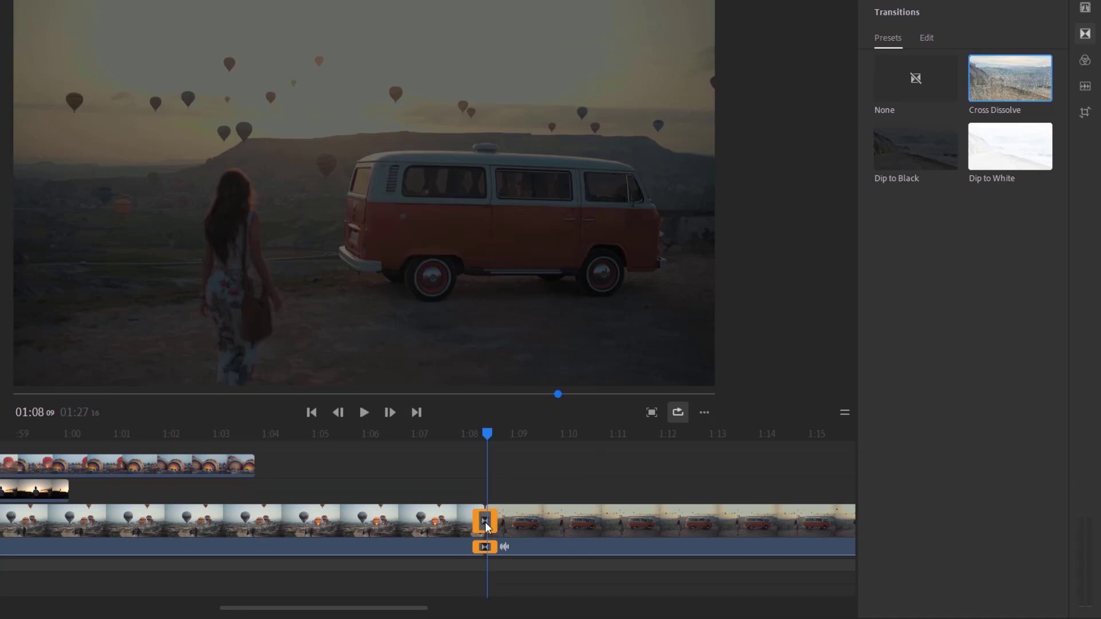
click(926, 39)
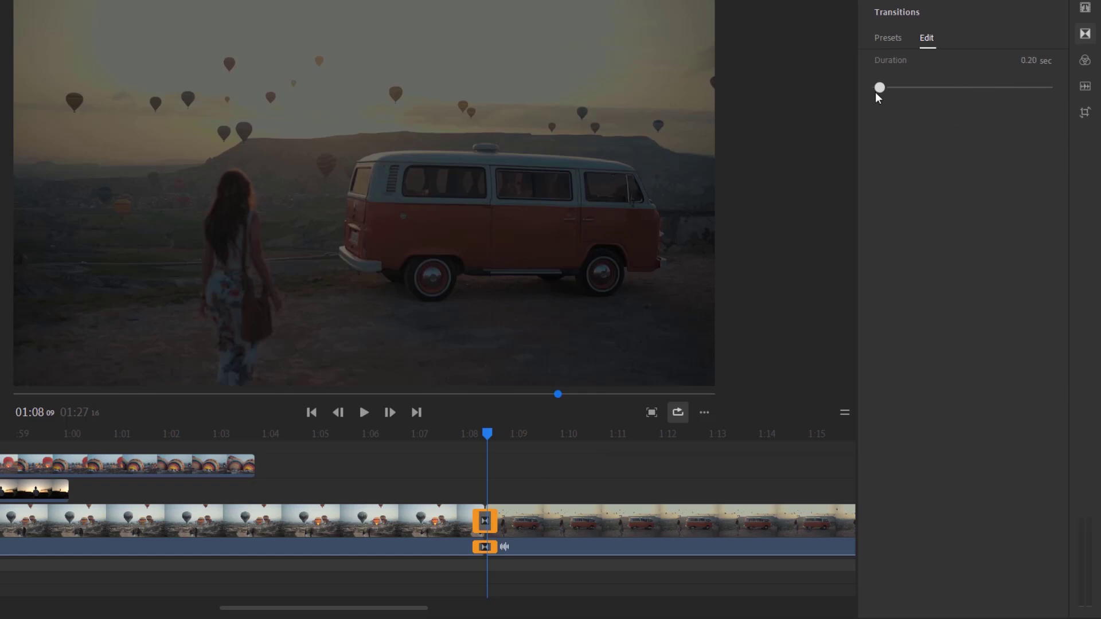
drag(1016, 92, 910, 91)
click(1029, 71)
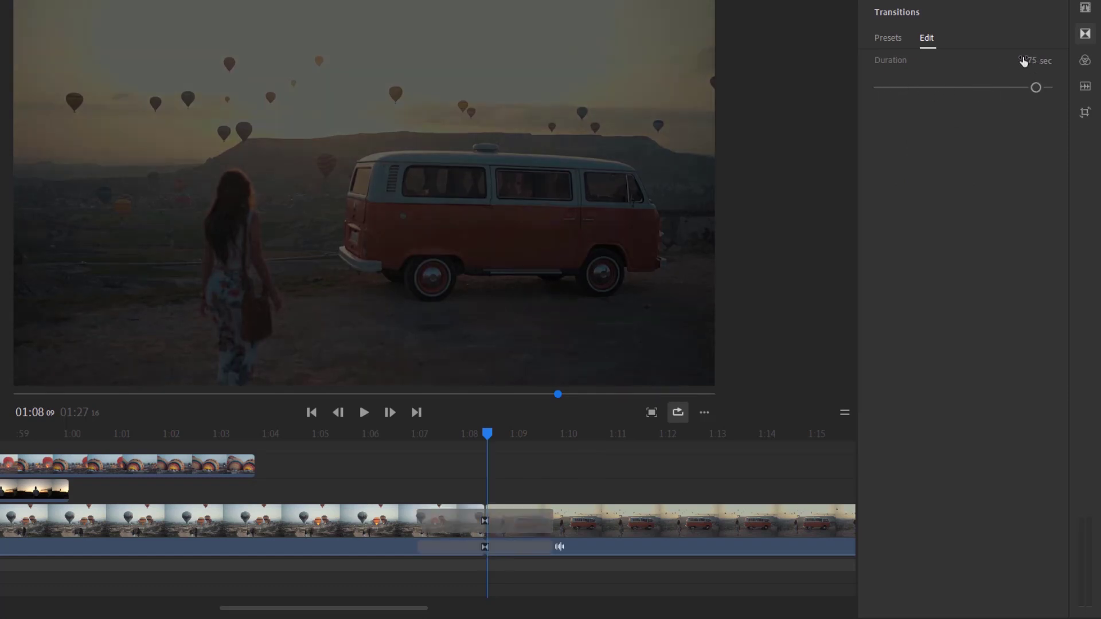
click(1032, 59)
key(Return)
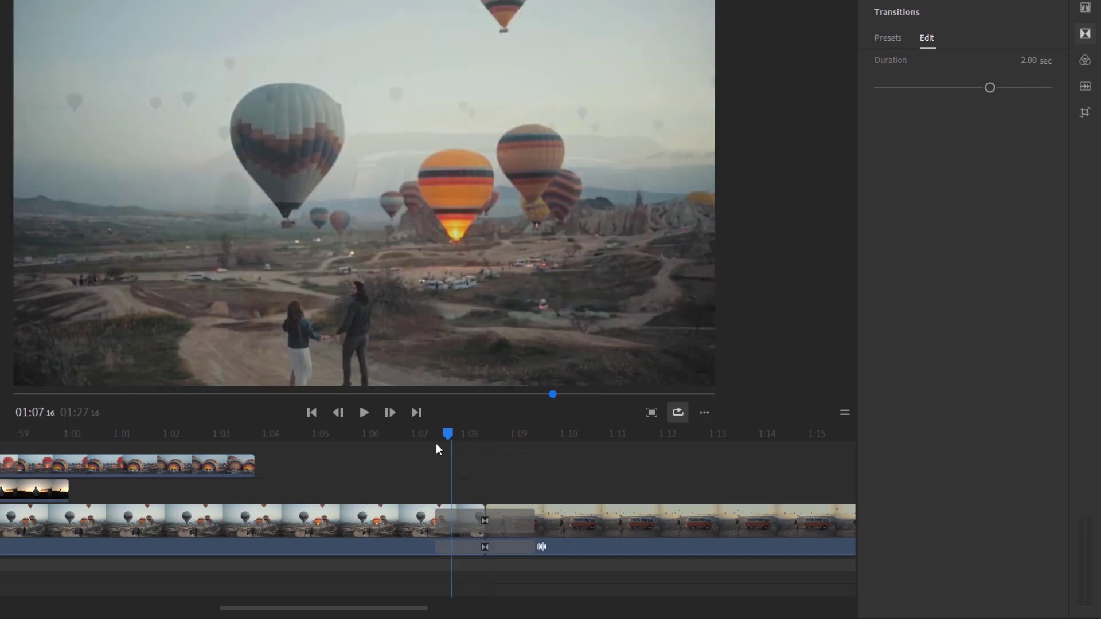
drag(488, 434, 439, 445)
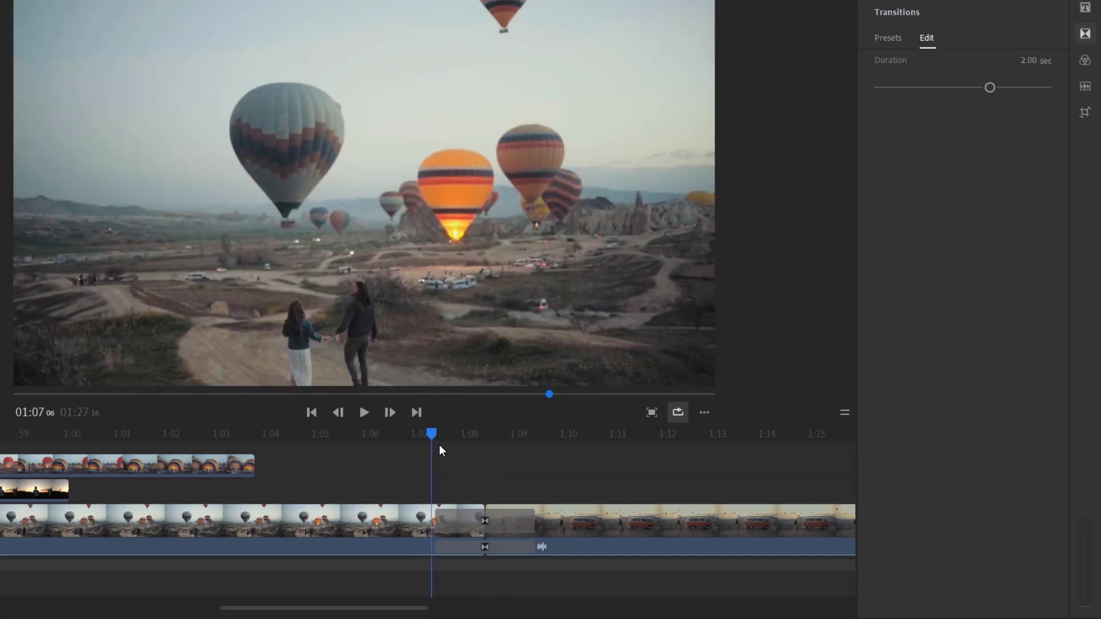
key(space)
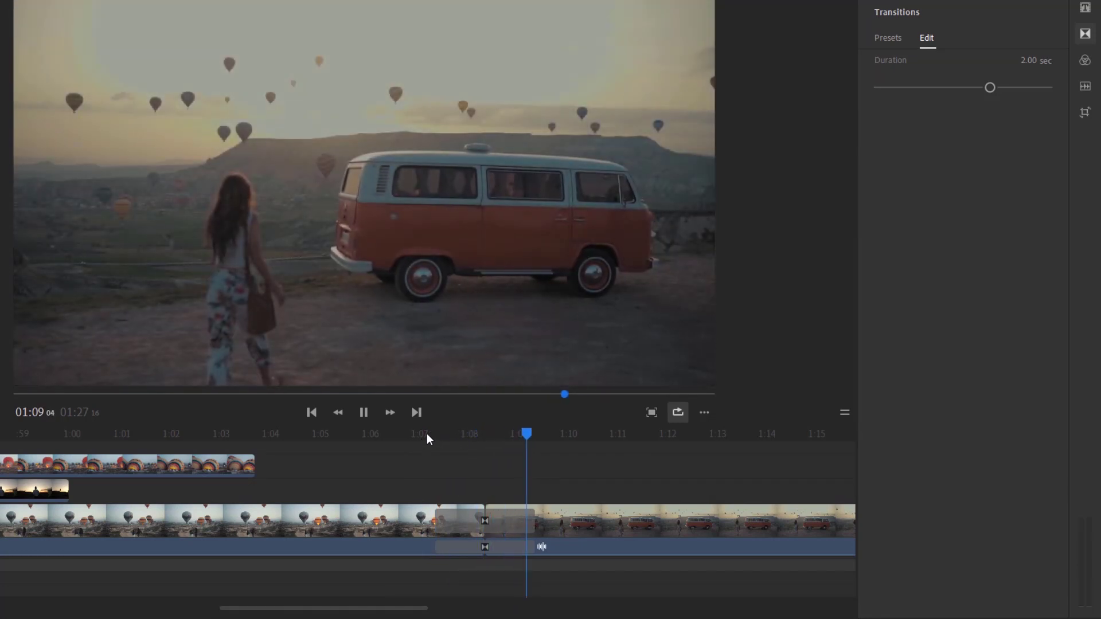
key(space)
click(892, 40)
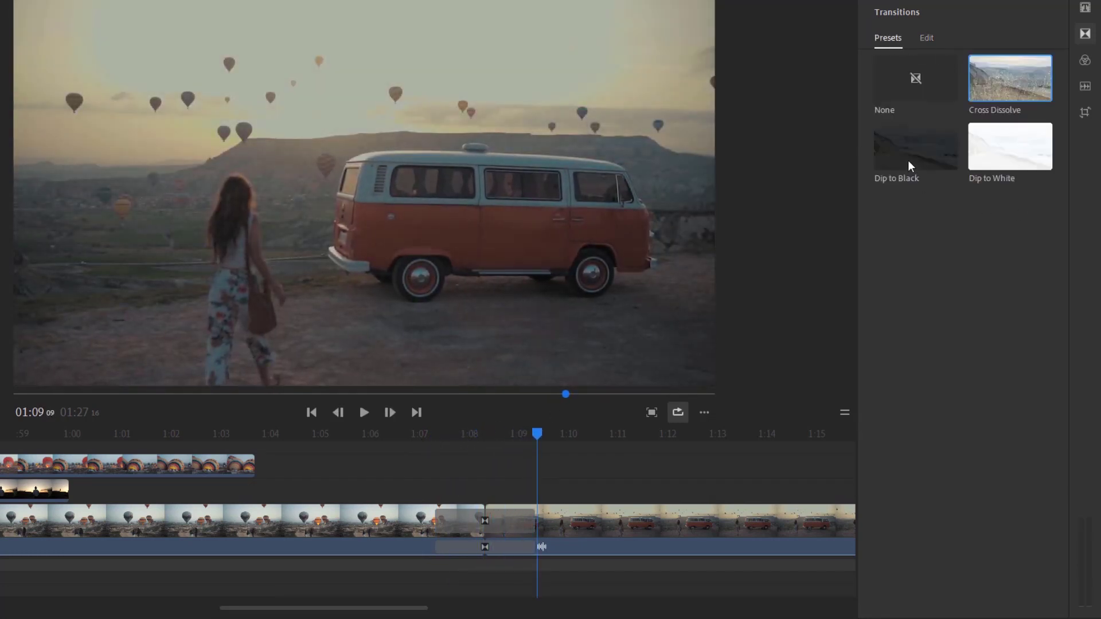
Step: Select the sunset overlay clip and apply the SL Night colour preset to it
click(1085, 60)
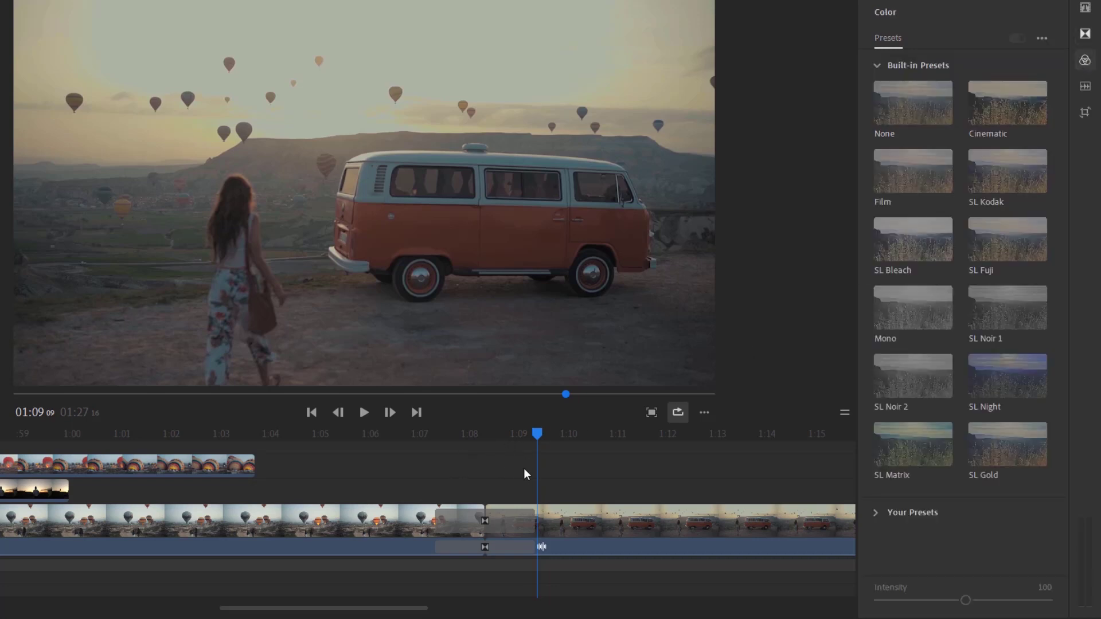
scroll(524, 469, down, 2)
scroll(531, 470, down, 2)
scroll(533, 470, down, 2)
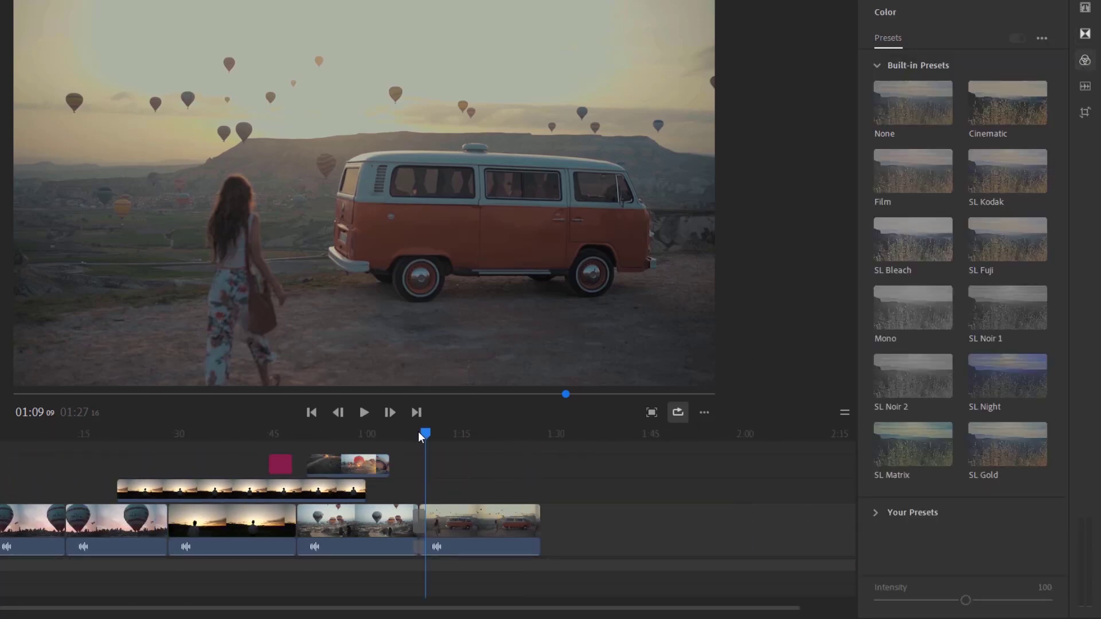
mouse_move(466, 430)
mouse_down()
mouse_move(170, 465)
mouse_move(353, 457)
mouse_move(216, 464)
mouse_up()
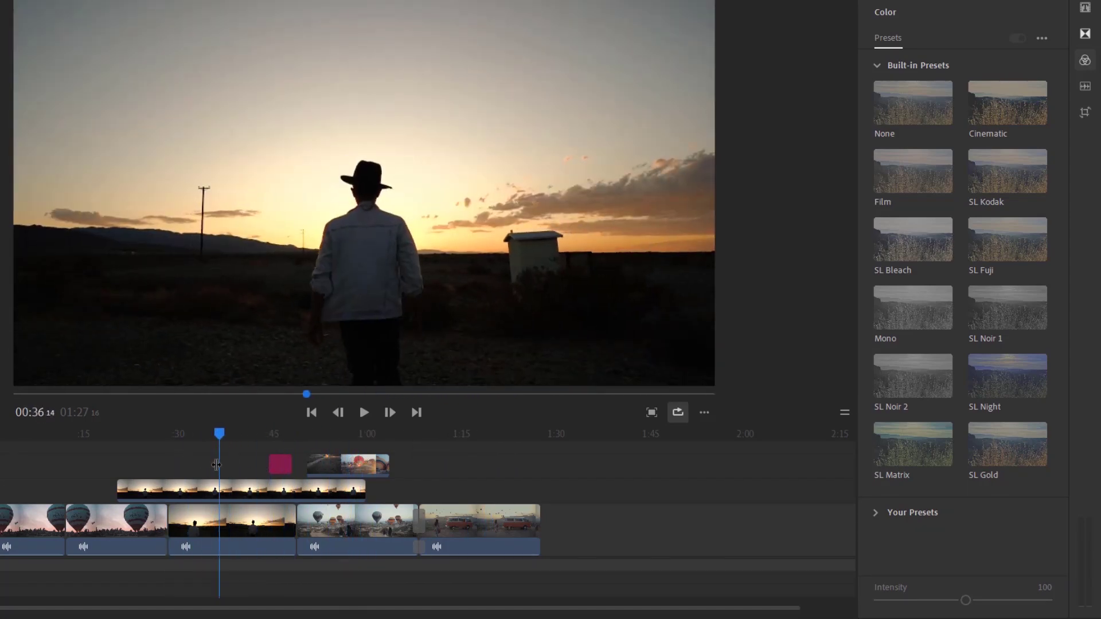
click(178, 488)
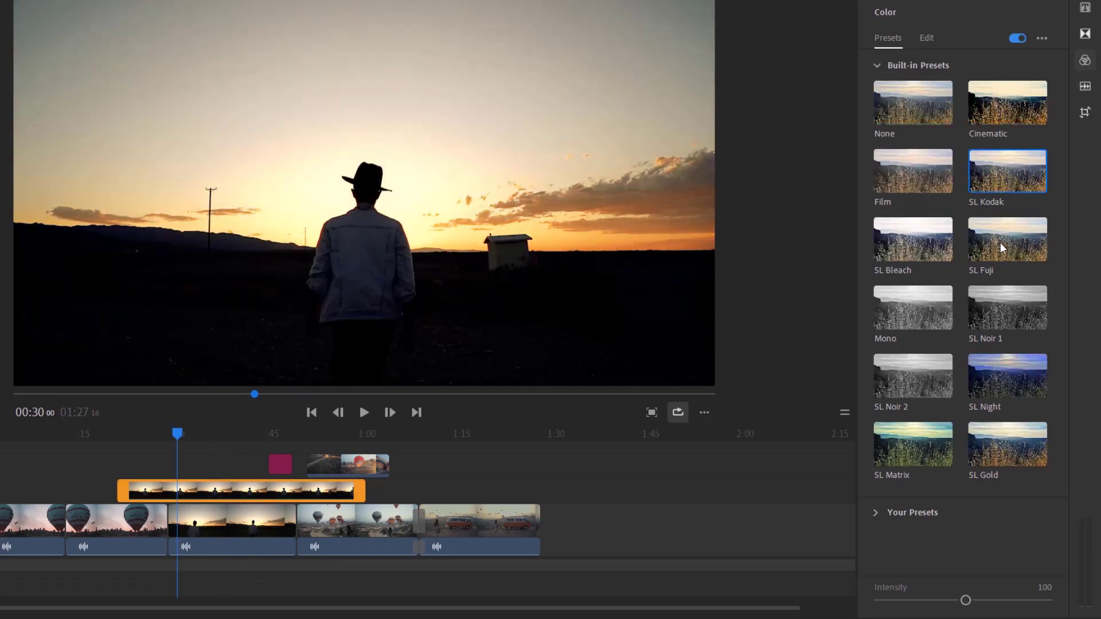
click(1000, 243)
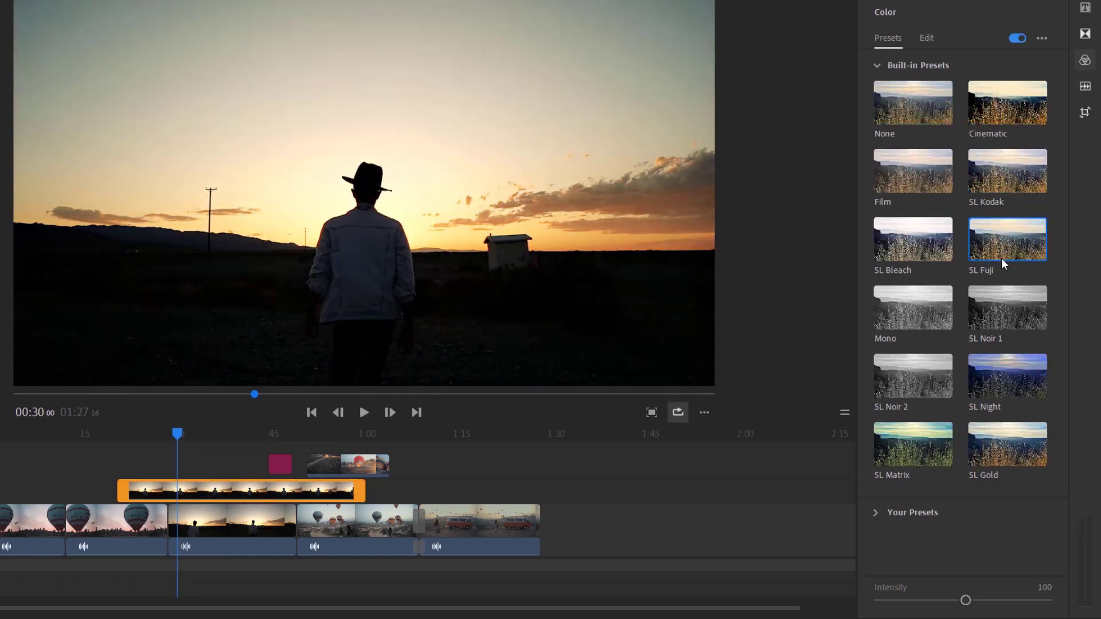
click(1007, 384)
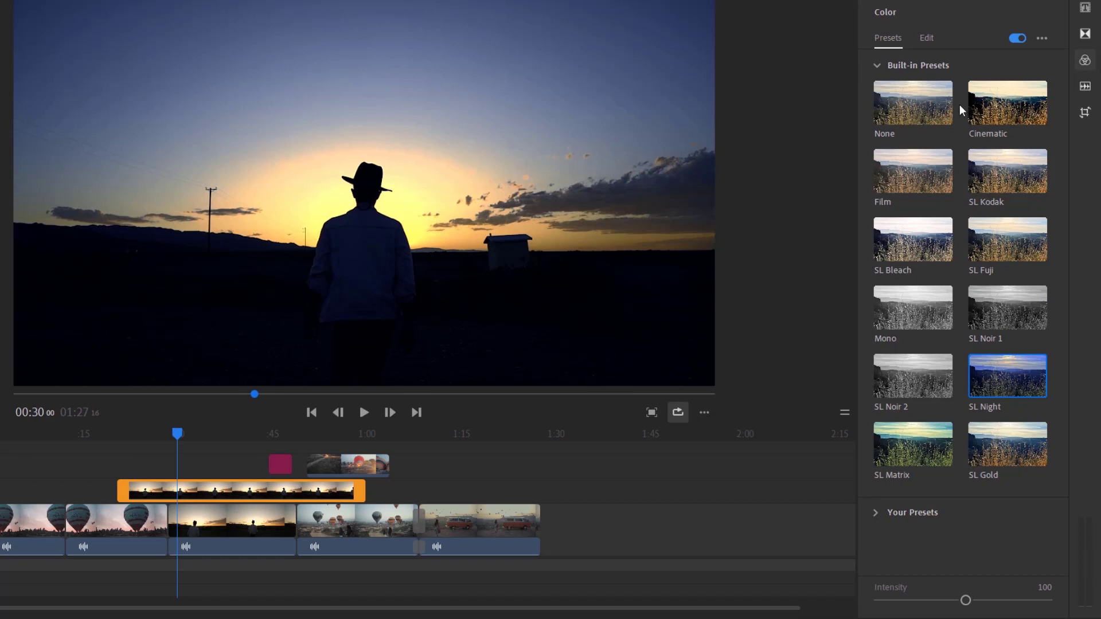
Step: Raise the sunset clip's Exposure to 0.83 and Highlights to 42
click(928, 38)
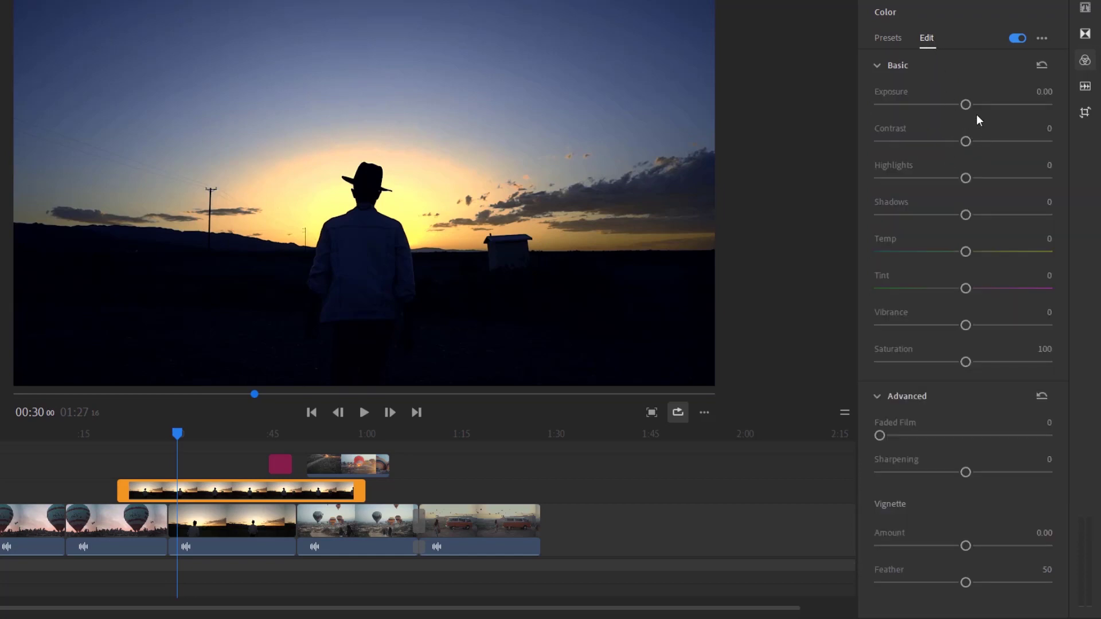
mouse_move(965, 105)
mouse_down()
mouse_move(976, 112)
mouse_move(954, 144)
mouse_move(1002, 178)
mouse_up()
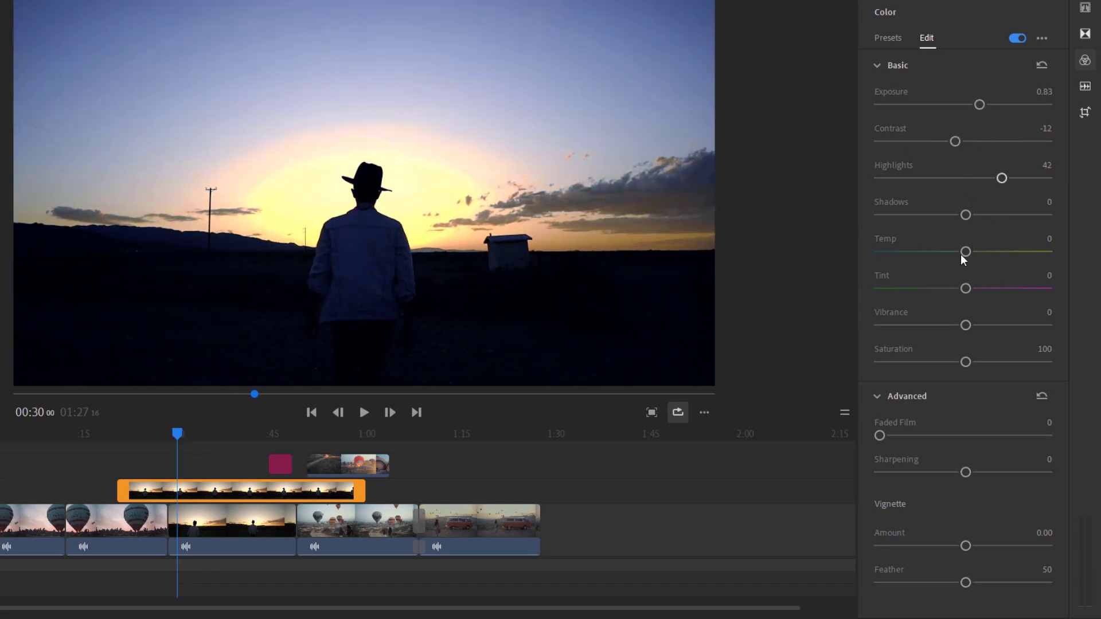
mouse_move(965, 251)
mouse_down()
mouse_move(914, 252)
mouse_move(990, 252)
mouse_up()
Step: Save the sunset grade as custom colour preset 'd' and find it under Your Presets
click(1042, 37)
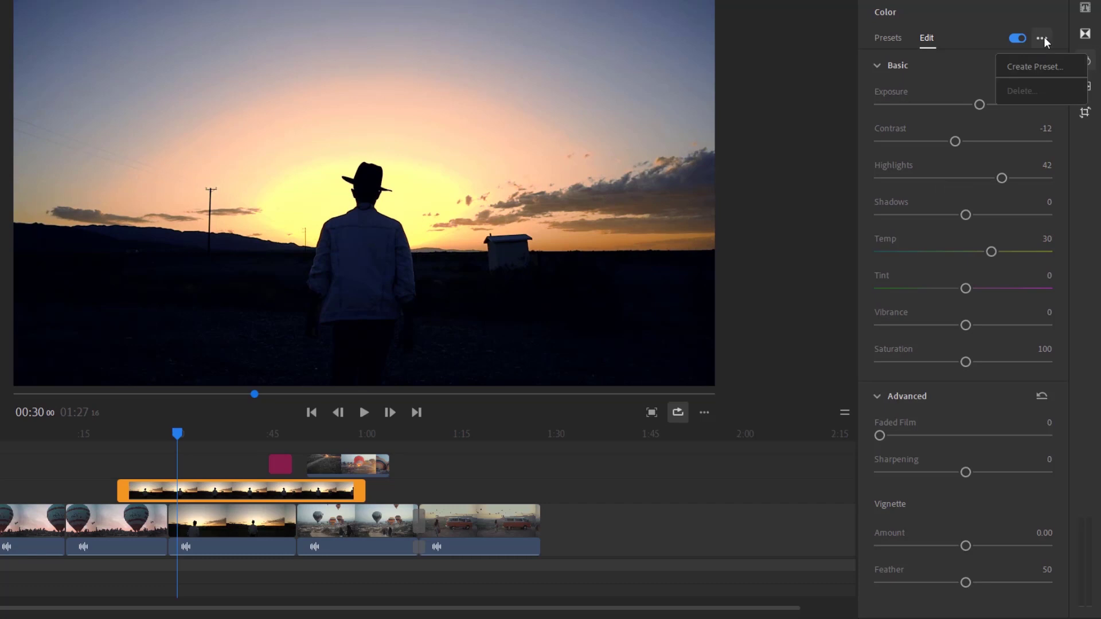
click(1042, 67)
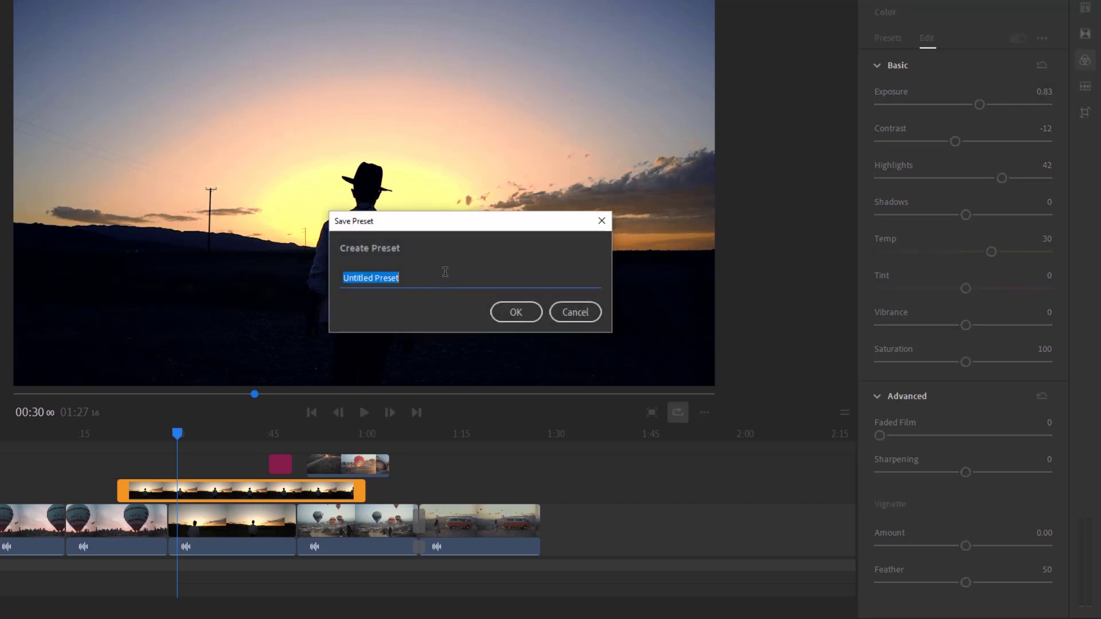
text(1)
click(505, 315)
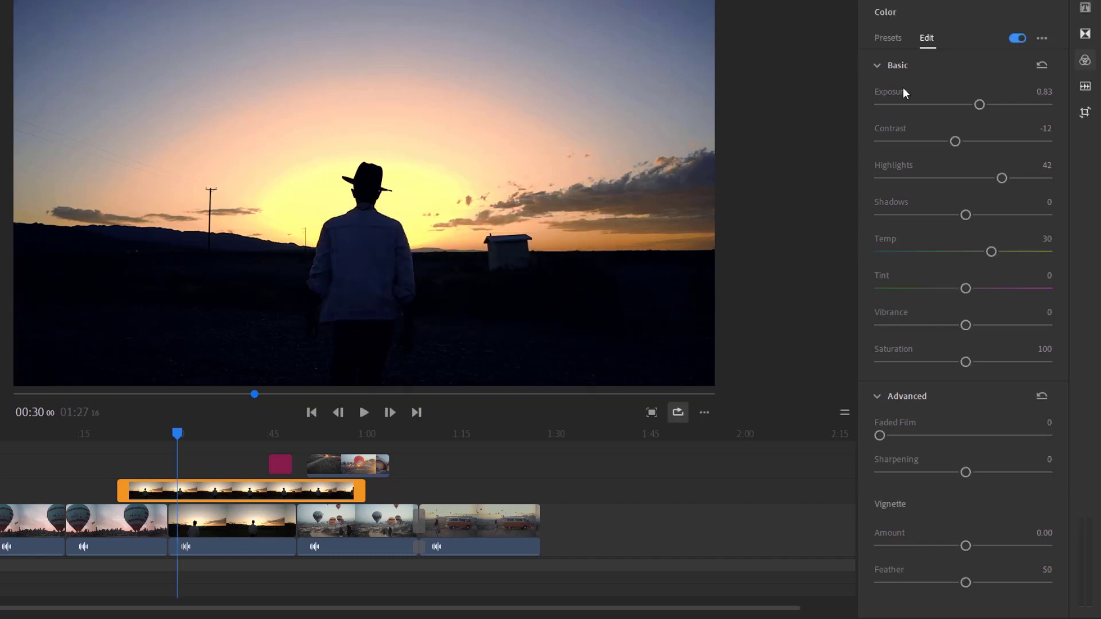
click(886, 40)
scroll(924, 501, down, 2)
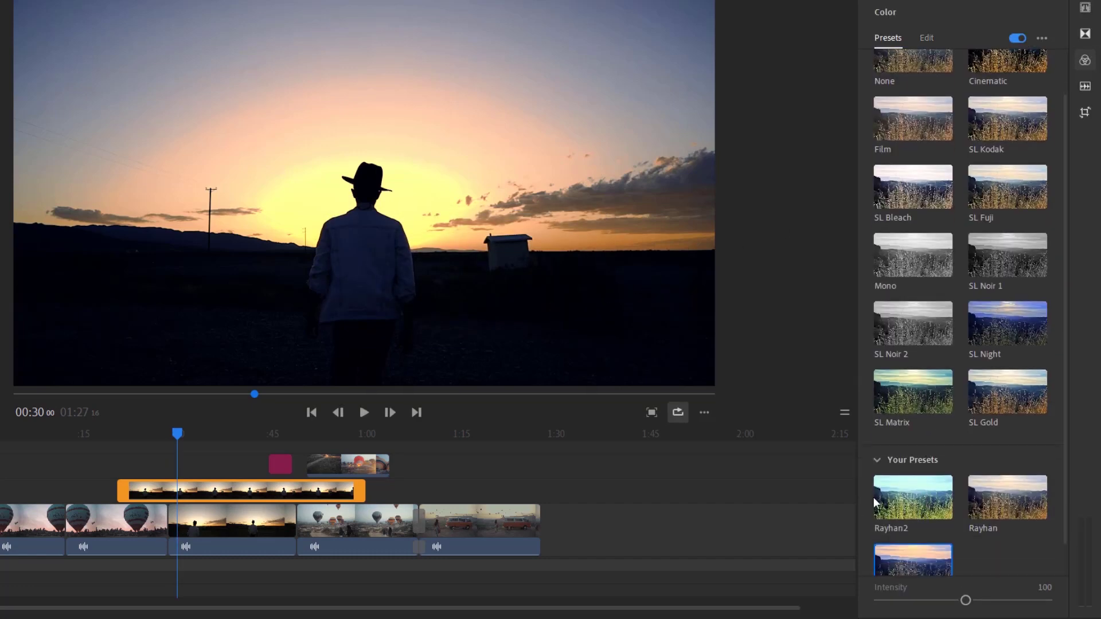
scroll(936, 508, down, 1)
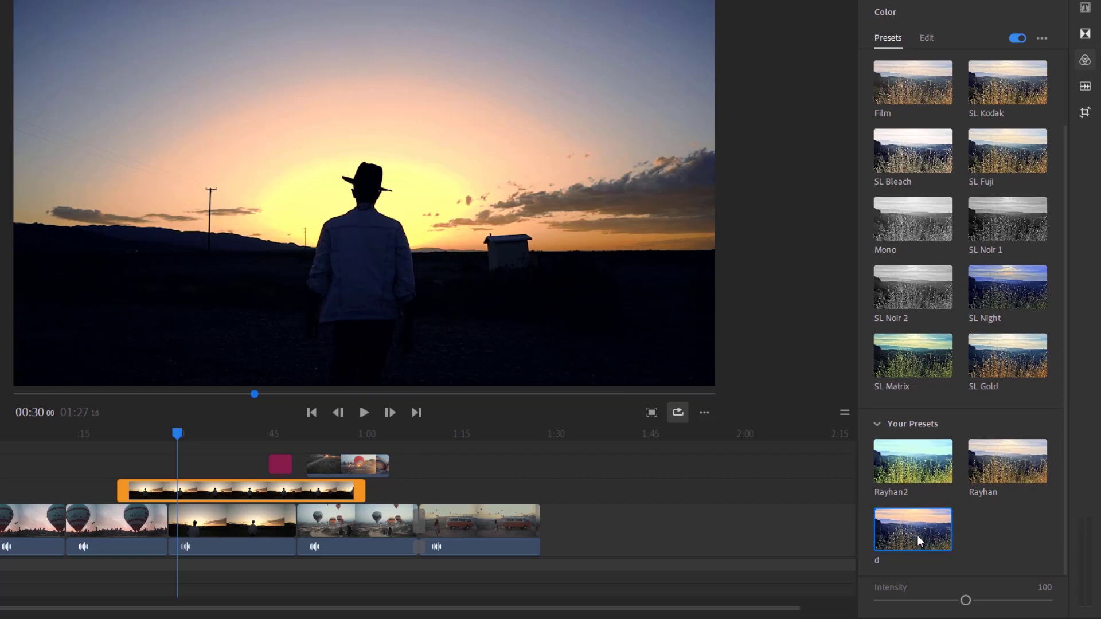
scroll(907, 172, up, 2)
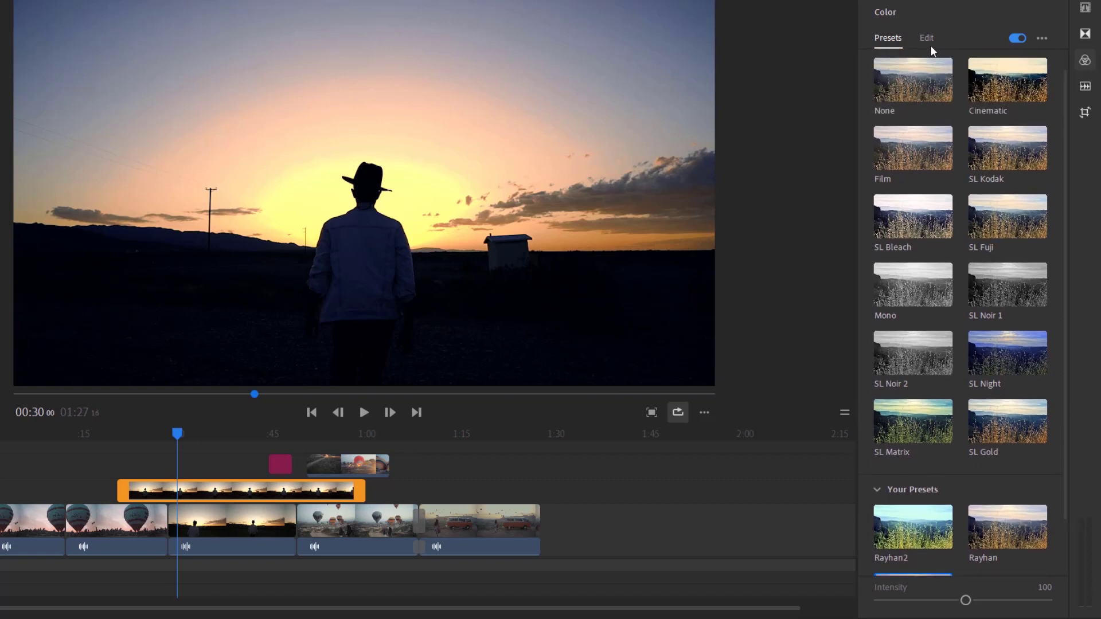
Step: Give the sunset clip Faded Film 7, Sharpening 5 and Vignette 0.09, and show its audio settings
click(929, 40)
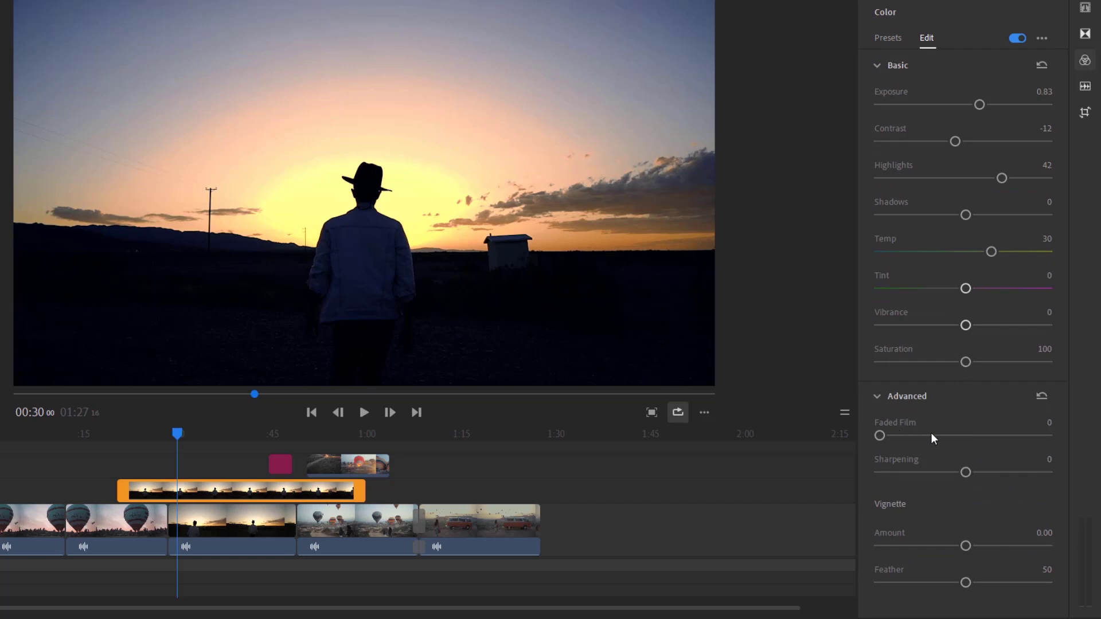
drag(881, 434, 891, 435)
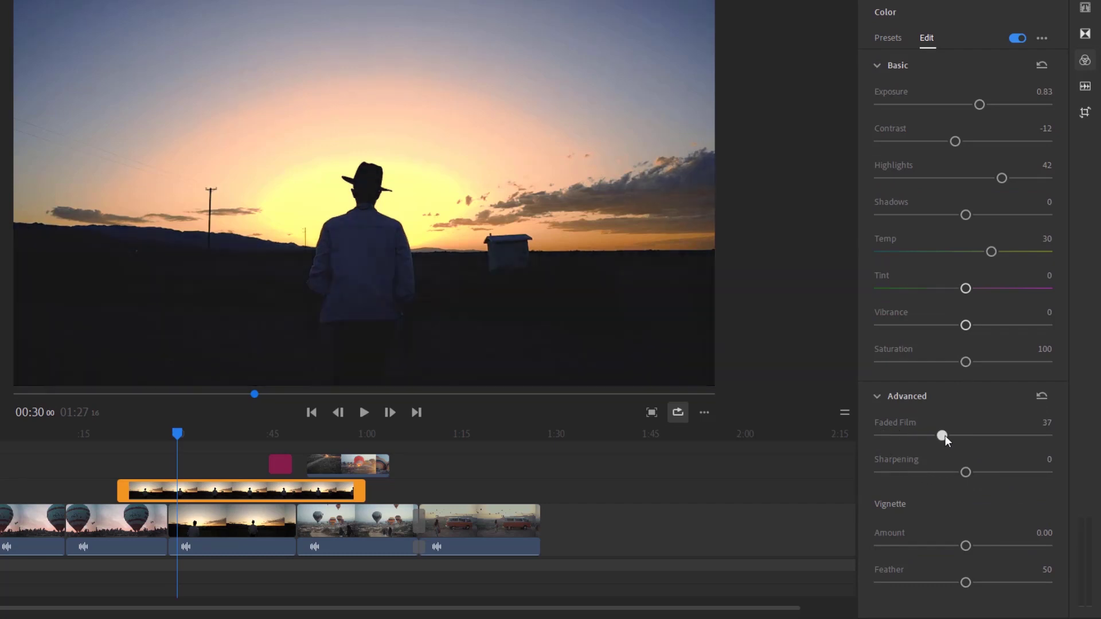
mouse_move(966, 472)
mouse_down()
mouse_move(1029, 472)
mouse_move(1005, 472)
mouse_up()
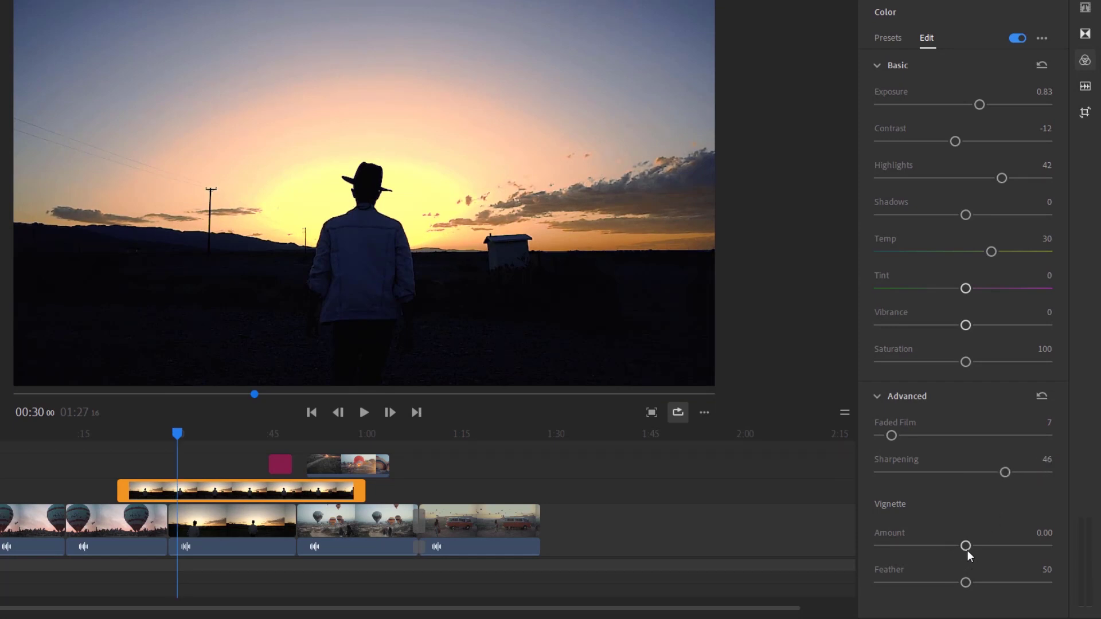
drag(965, 546, 933, 546)
drag(1004, 472, 969, 472)
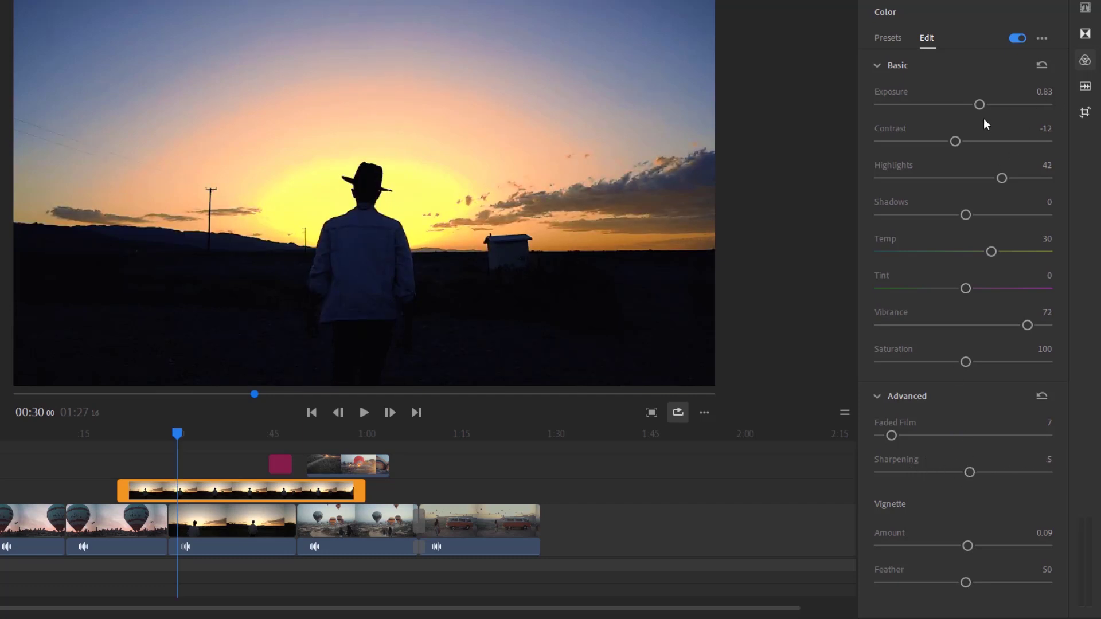
click(1084, 86)
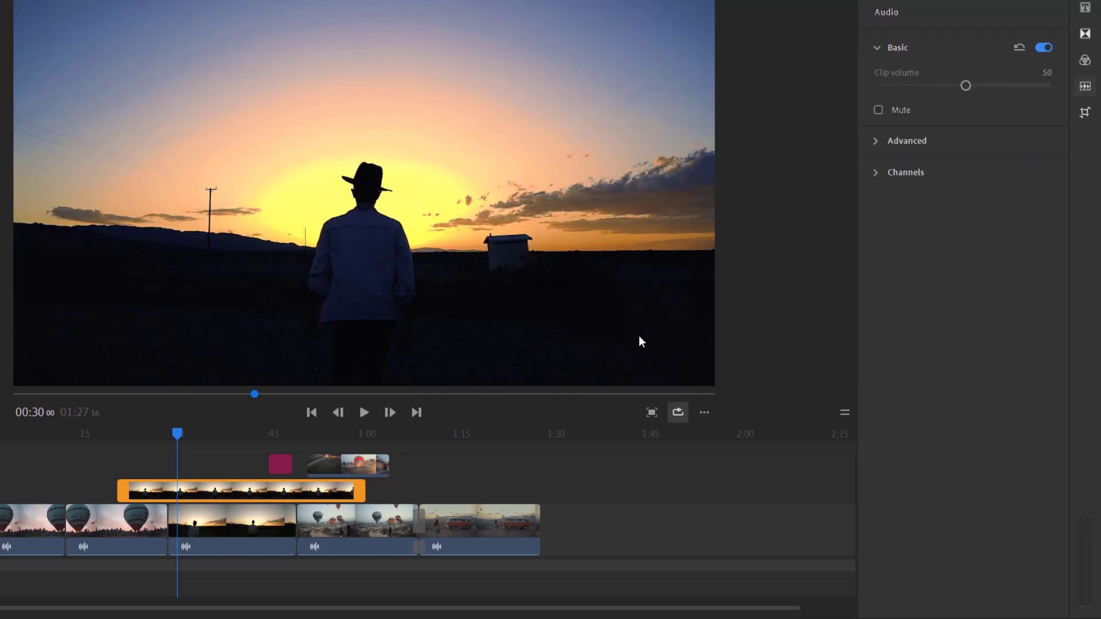
Step: Select the orange van clip at the end of the sequence
scroll(703, 494, right, 2)
click(584, 484)
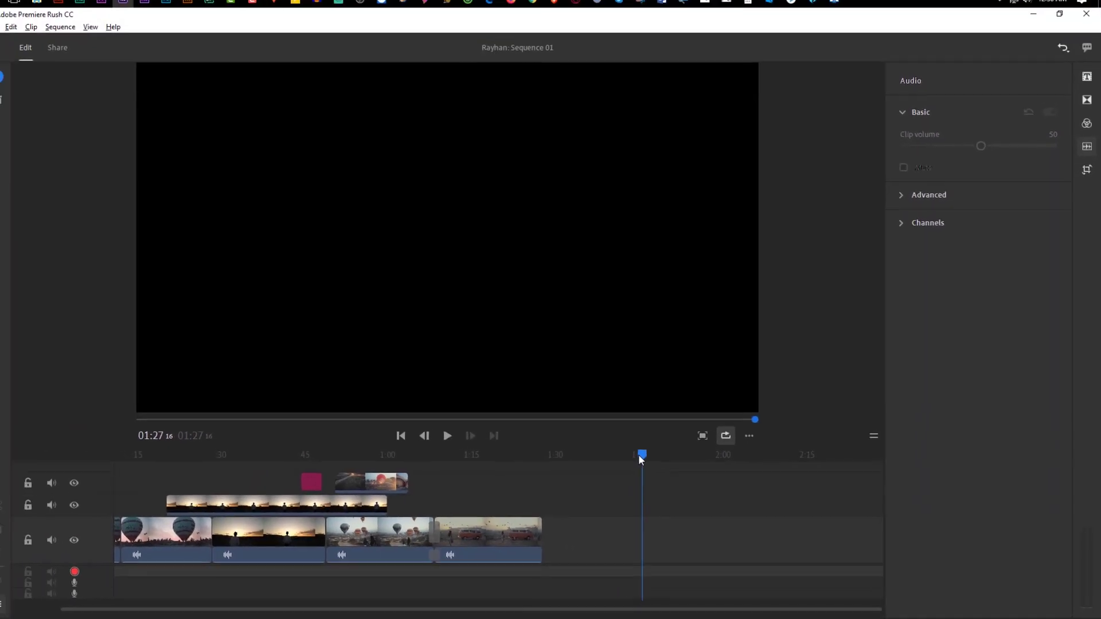
click(497, 500)
scroll(539, 511, down, 1)
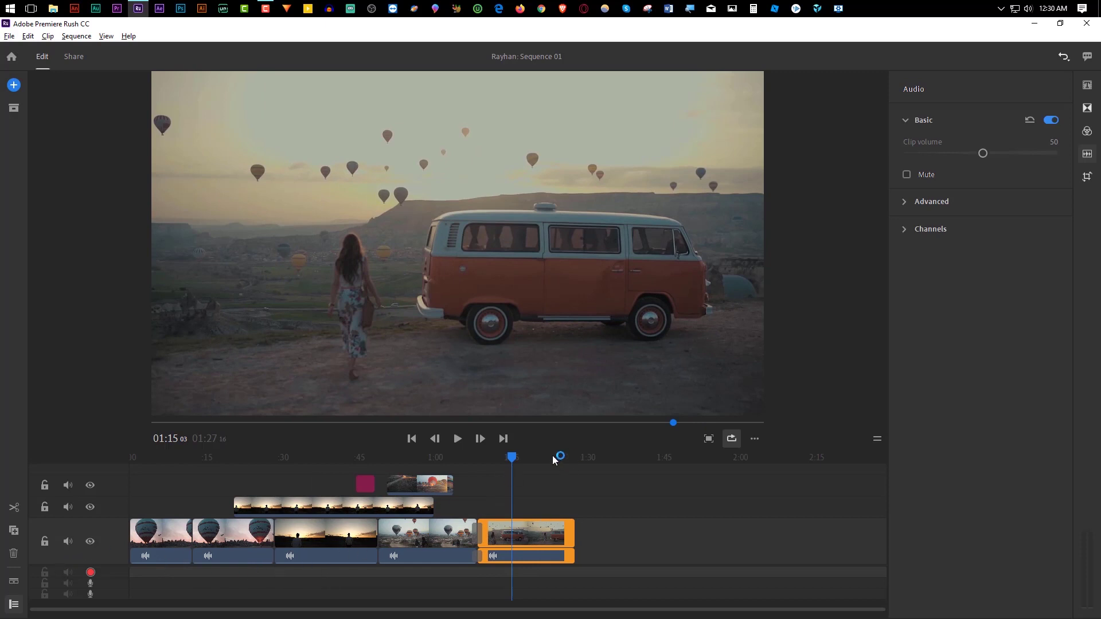
mouse_move(514, 457)
mouse_down()
mouse_move(105, 499)
mouse_move(543, 497)
mouse_up()
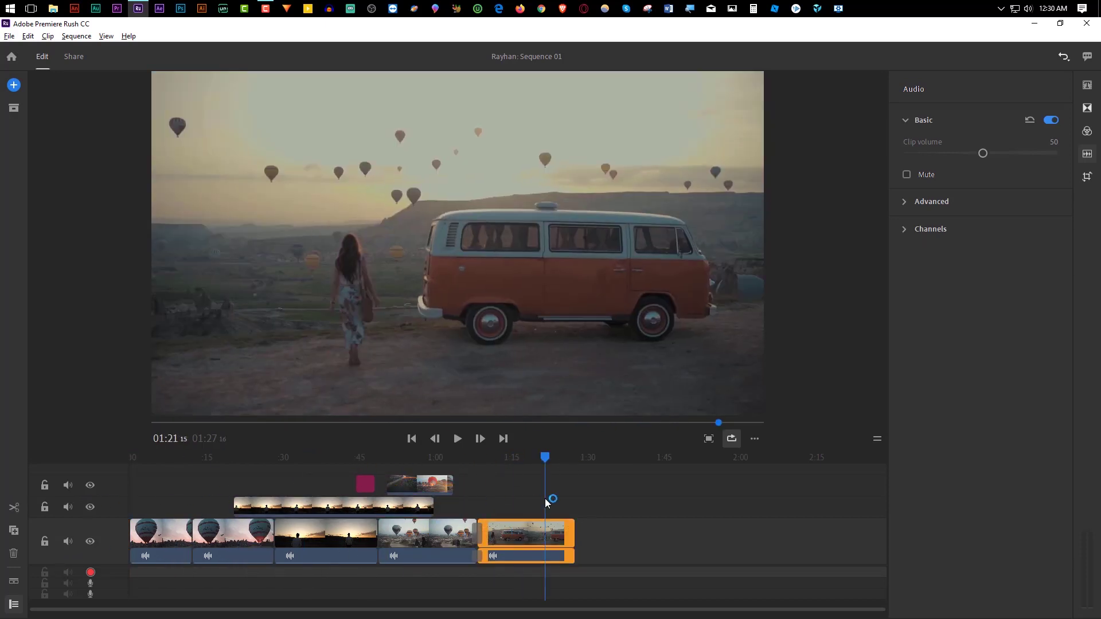
Step: Open the Media browser for adding new footage
click(13, 85)
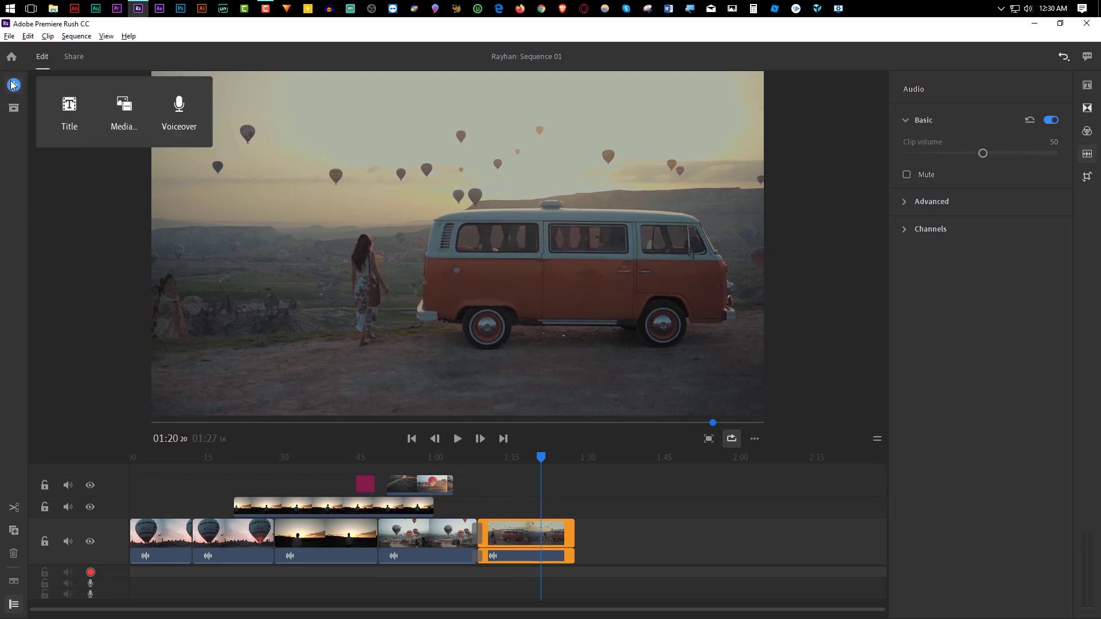
click(128, 122)
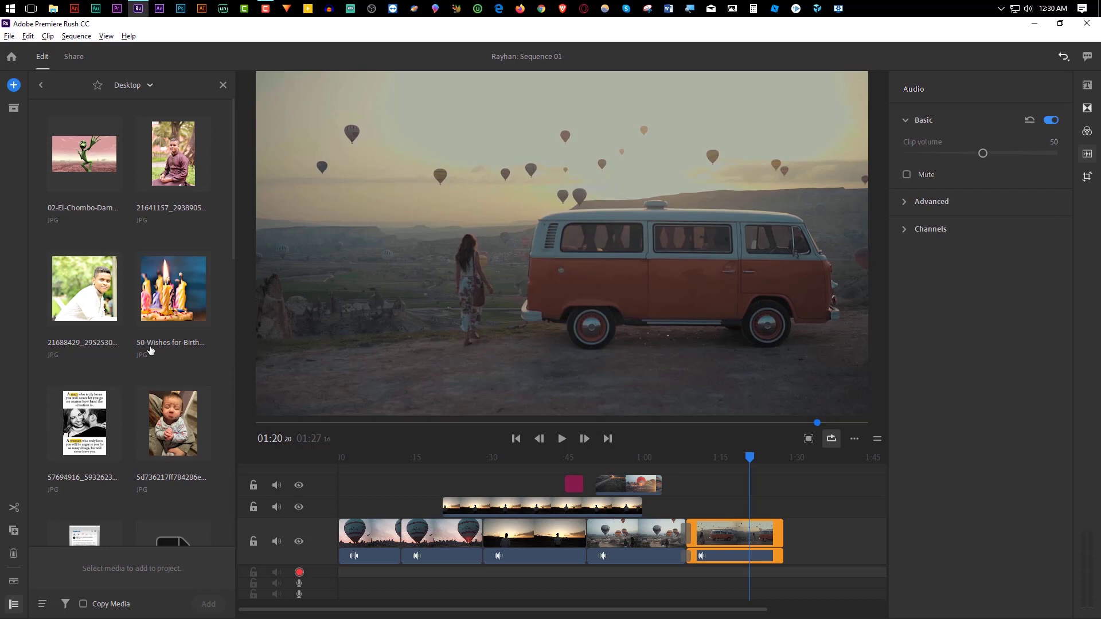
scroll(169, 413, down, 5)
scroll(170, 402, down, 5)
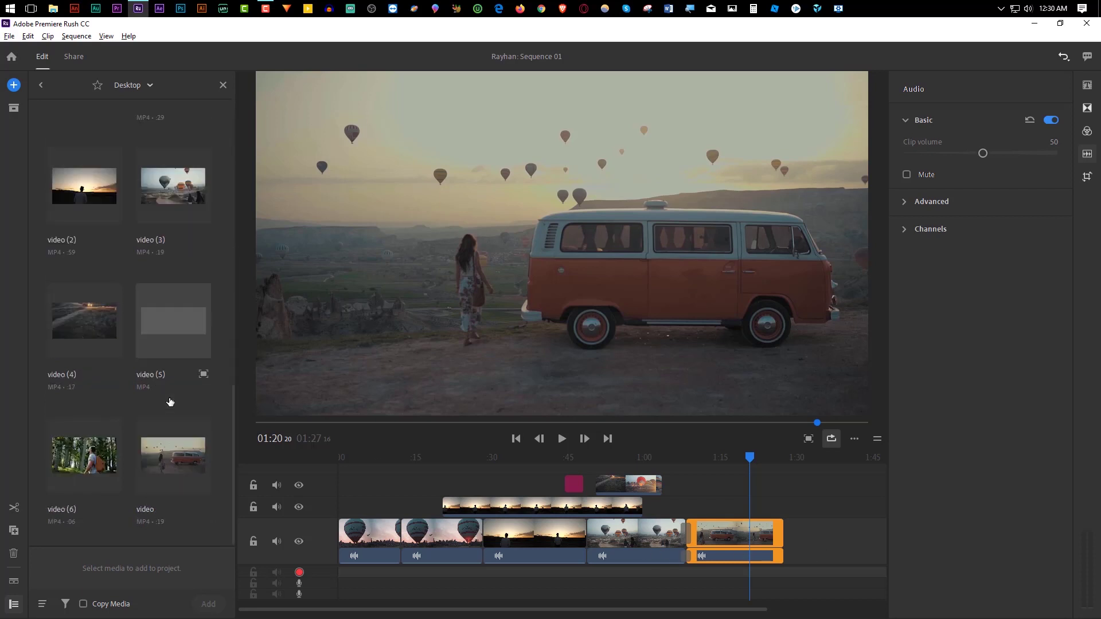
scroll(134, 425, up, 5)
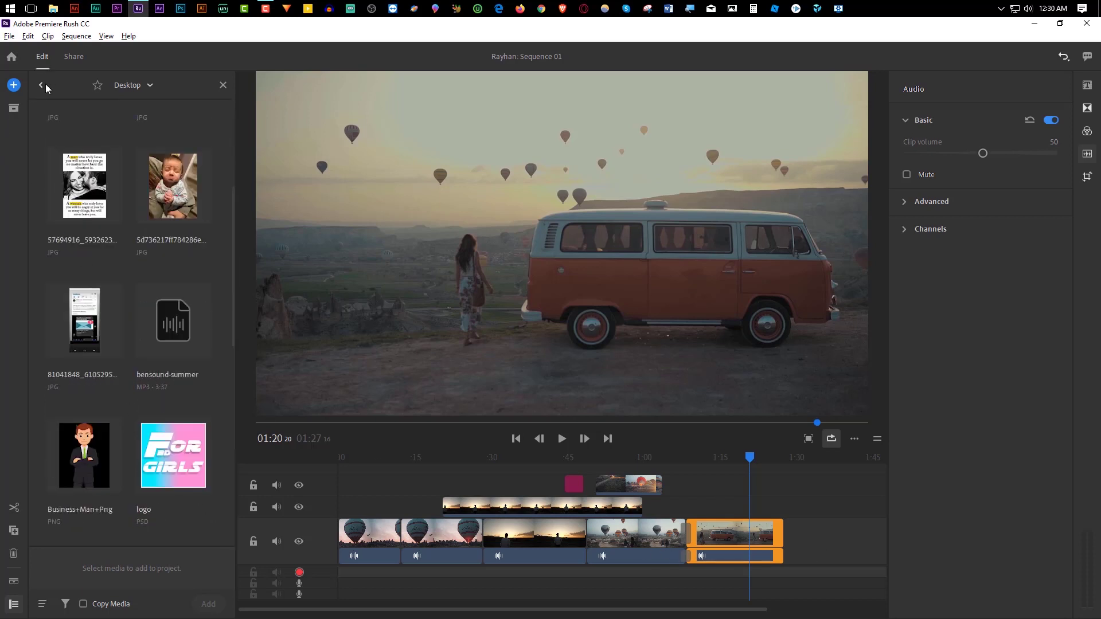
Step: Browse to the H: (PROJECT) drive and select the MVI_6737 clip
click(43, 85)
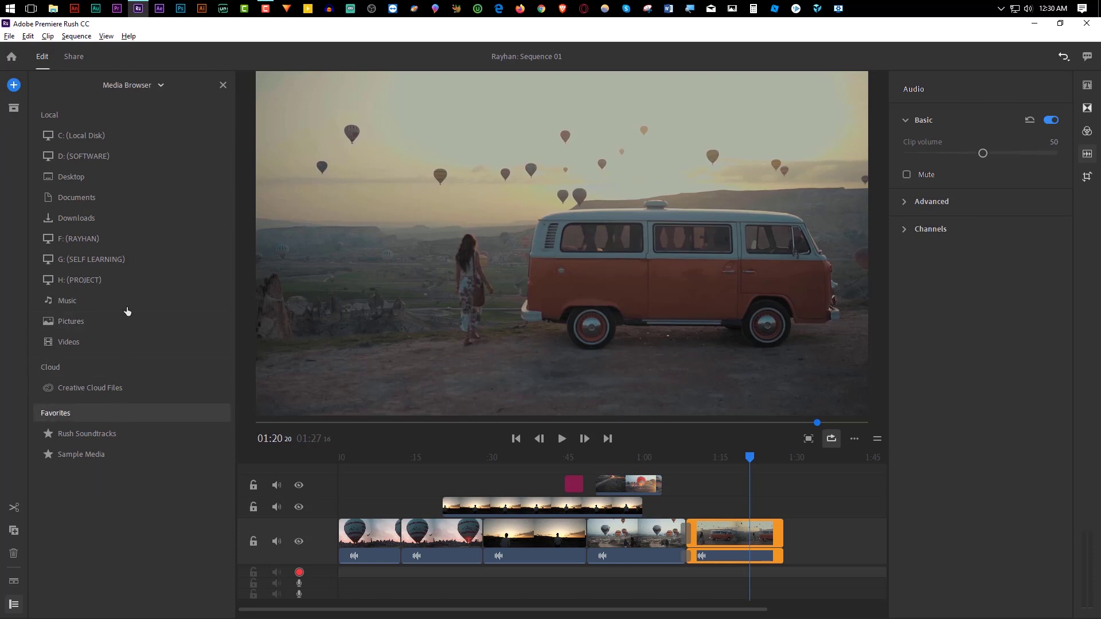
click(131, 280)
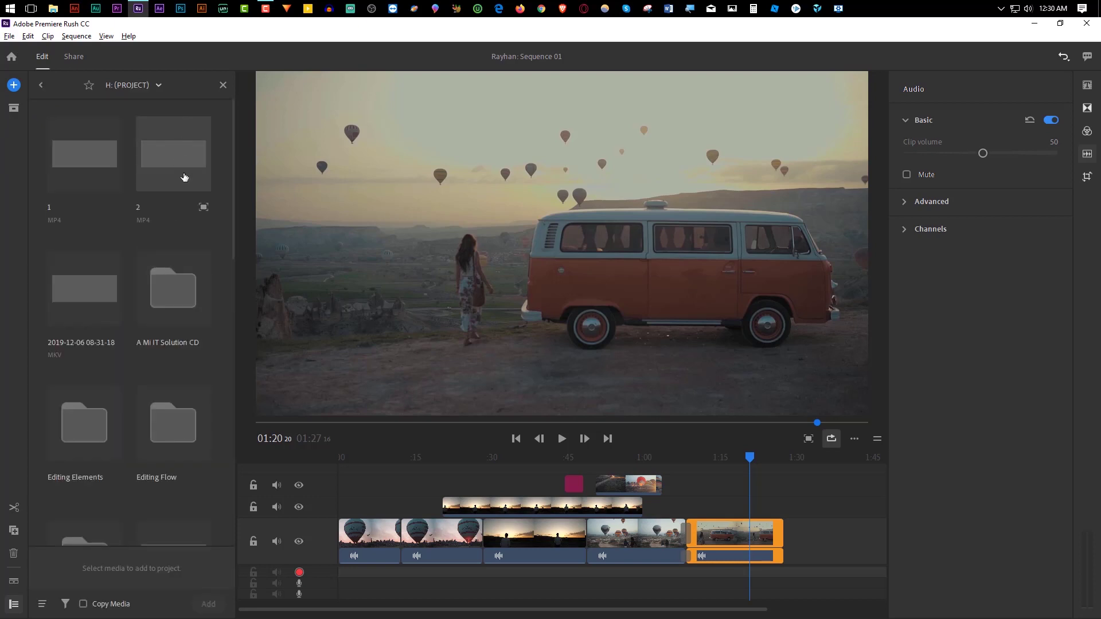
scroll(182, 235, down, 3)
scroll(180, 316, down, 3)
scroll(180, 347, down, 3)
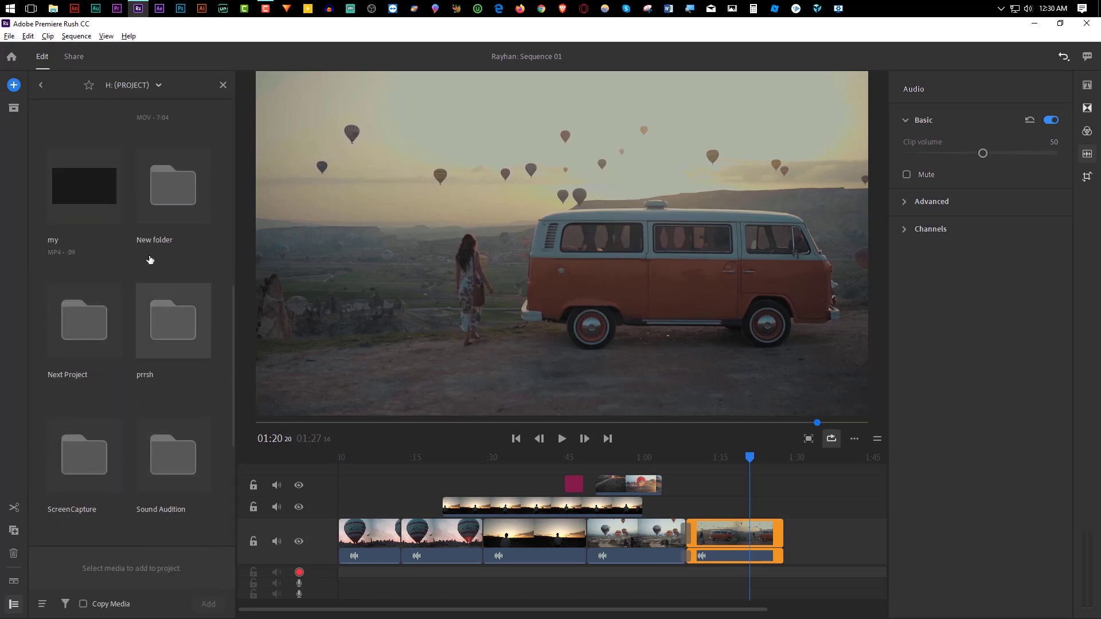
scroll(160, 344, up, 3)
click(178, 453)
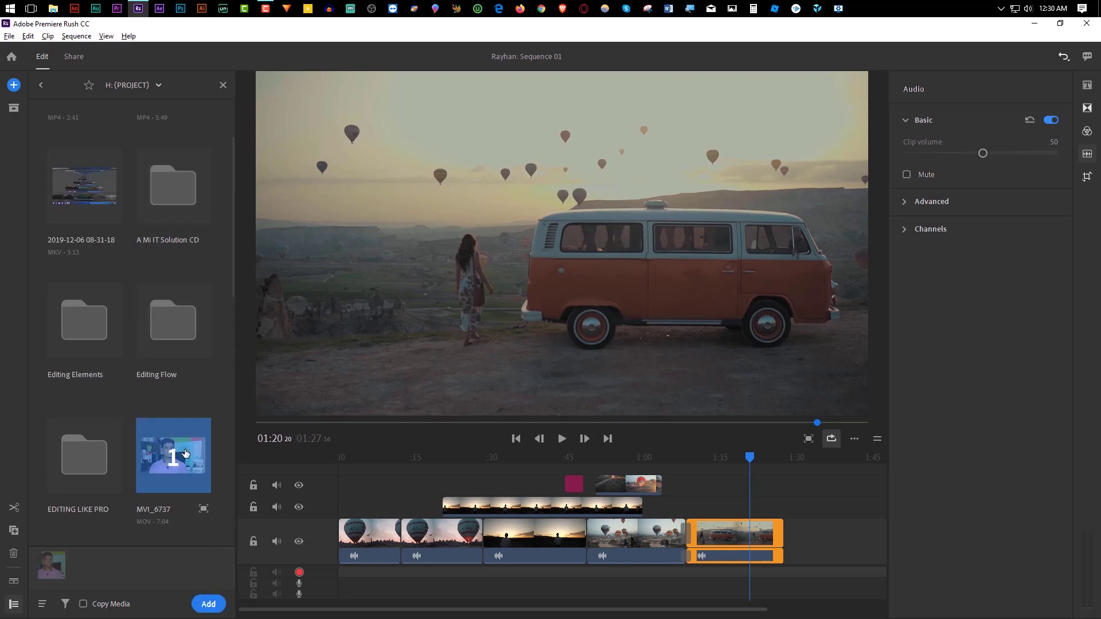
click(169, 459)
click(189, 469)
Step: Append MVI_6737 after the van clip, close the media browser and Audio panel, and scrub into it
click(208, 604)
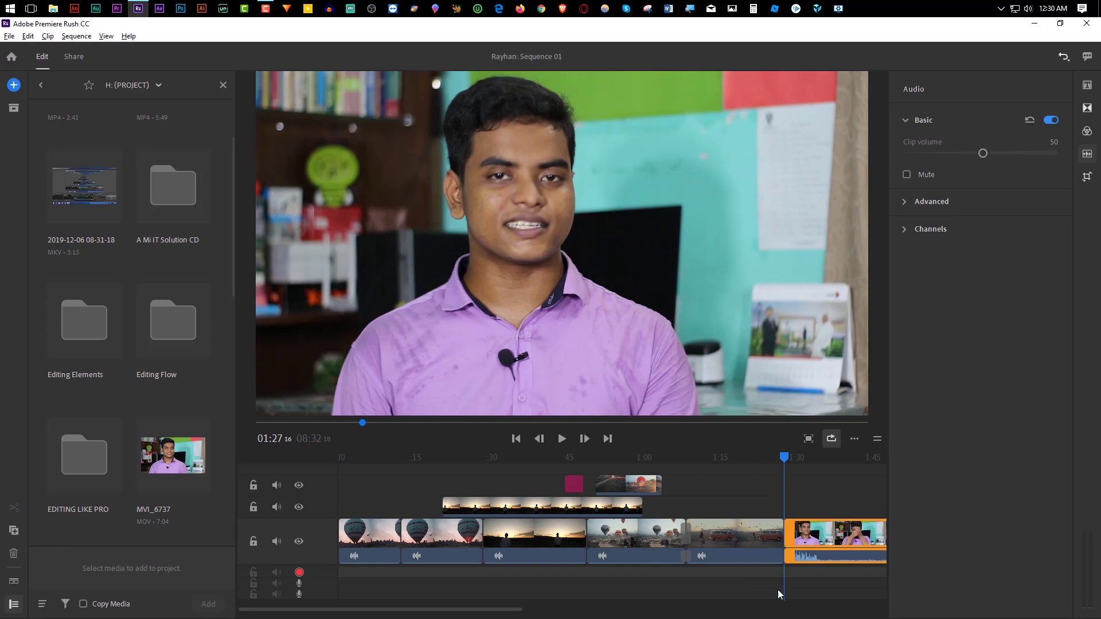
click(794, 457)
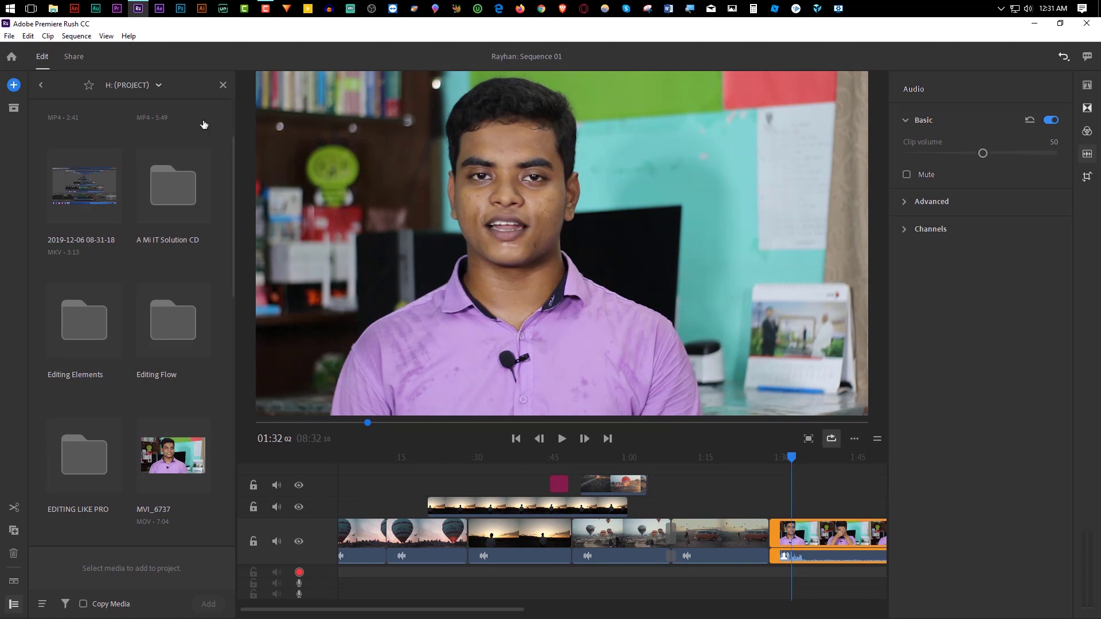
click(223, 85)
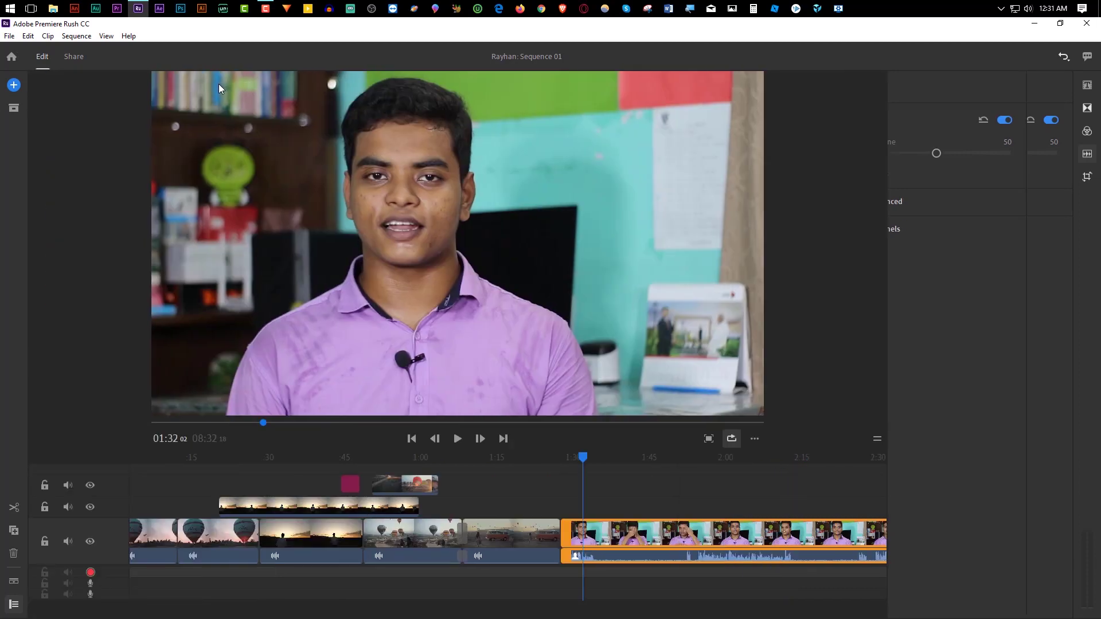
click(1086, 154)
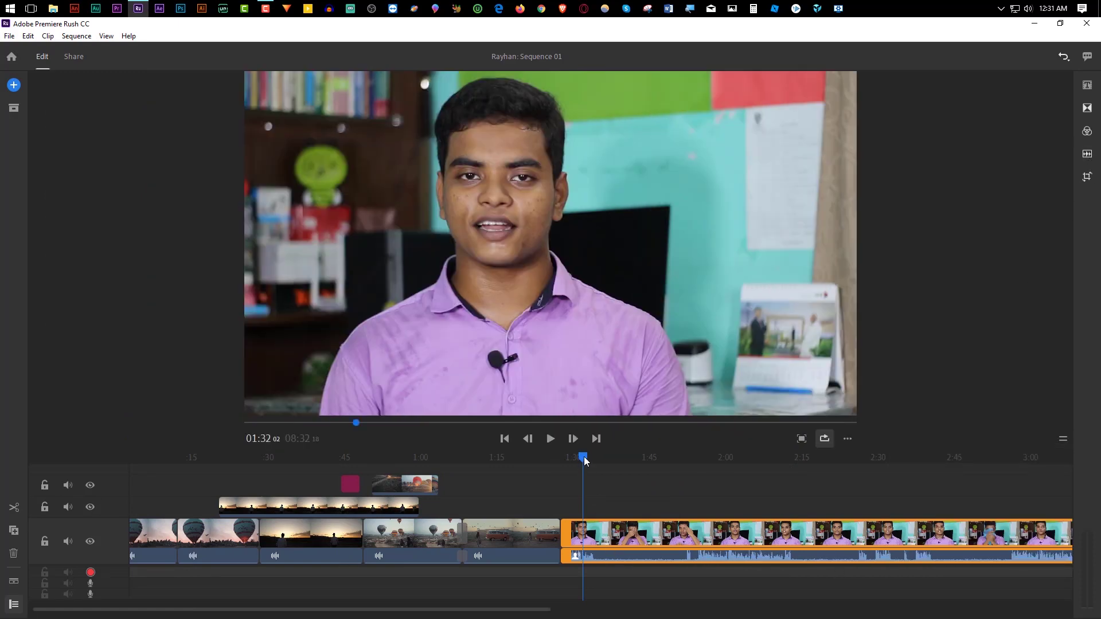
drag(584, 461, 579, 477)
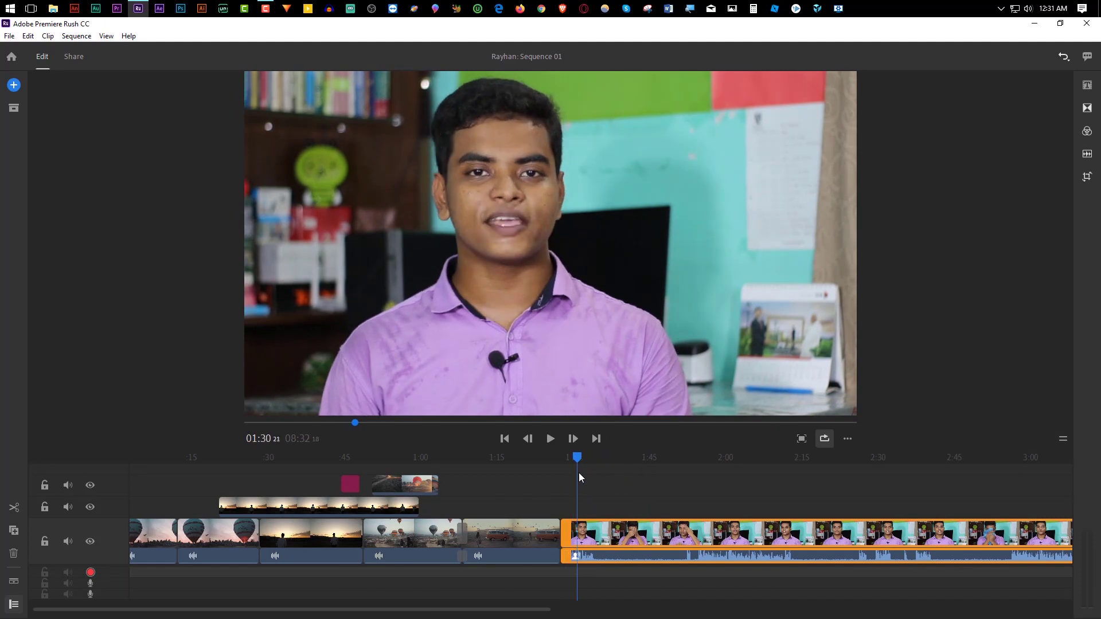
mouse_move(579, 477)
mouse_down()
mouse_move(1067, 476)
mouse_move(1097, 465)
mouse_move(543, 504)
mouse_up()
scroll(531, 560, up, 3)
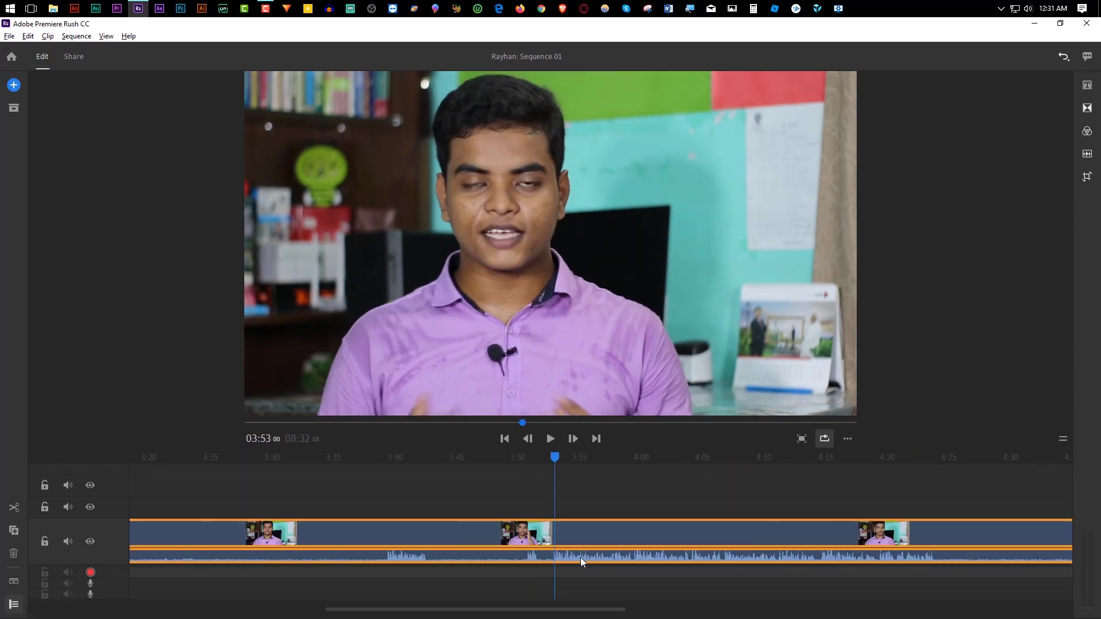
Step: Split the talking-head clip at 3:52:17 and ripple-delete the split-off part
click(550, 462)
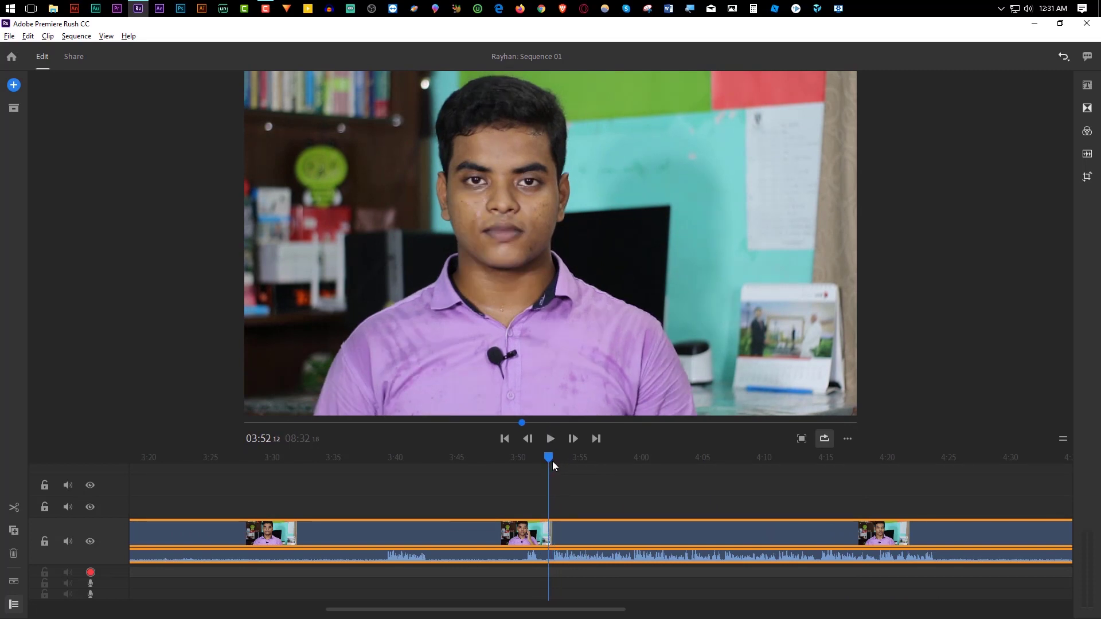
click(13, 508)
click(457, 533)
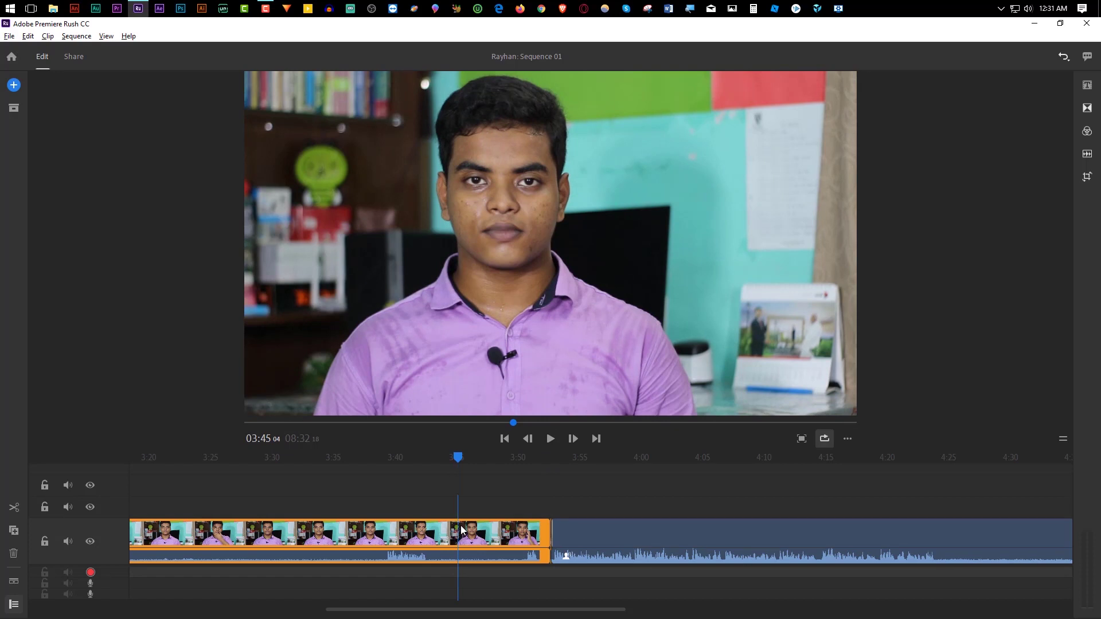
key(Delete)
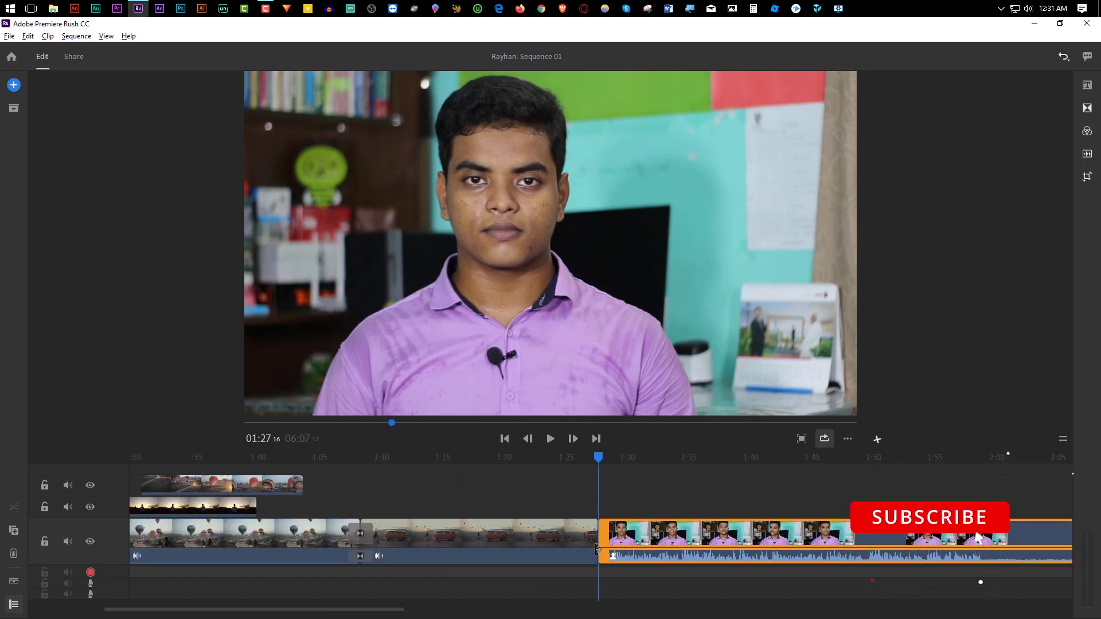
Step: Split the talking-head clip at 2:00, delete the trailing part, and review around 1:33-1:41
drag(600, 460, 983, 478)
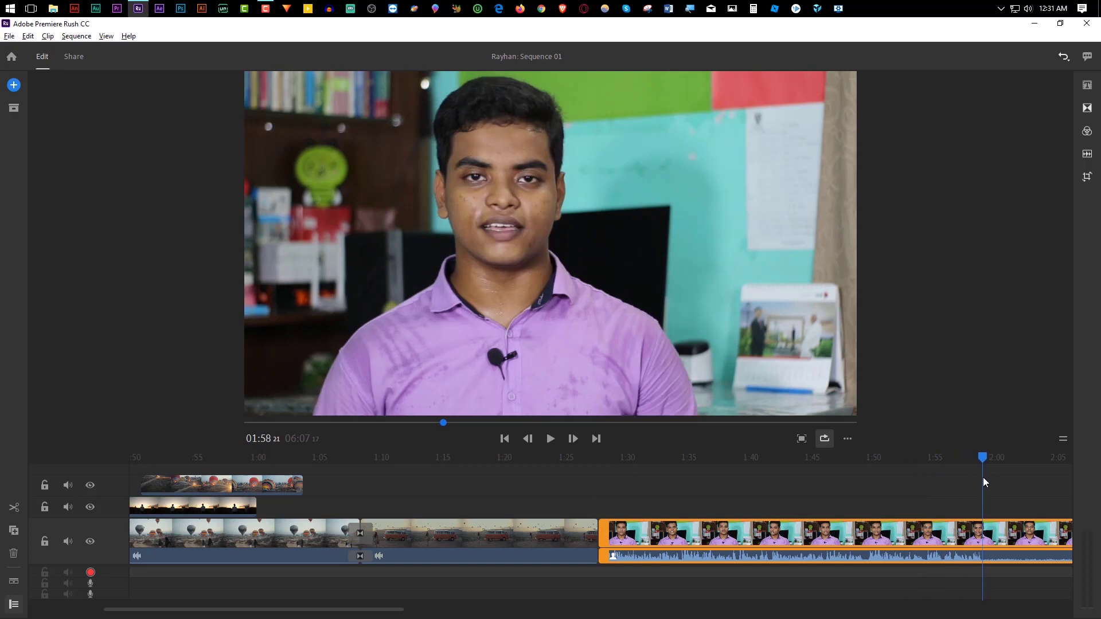
click(13, 507)
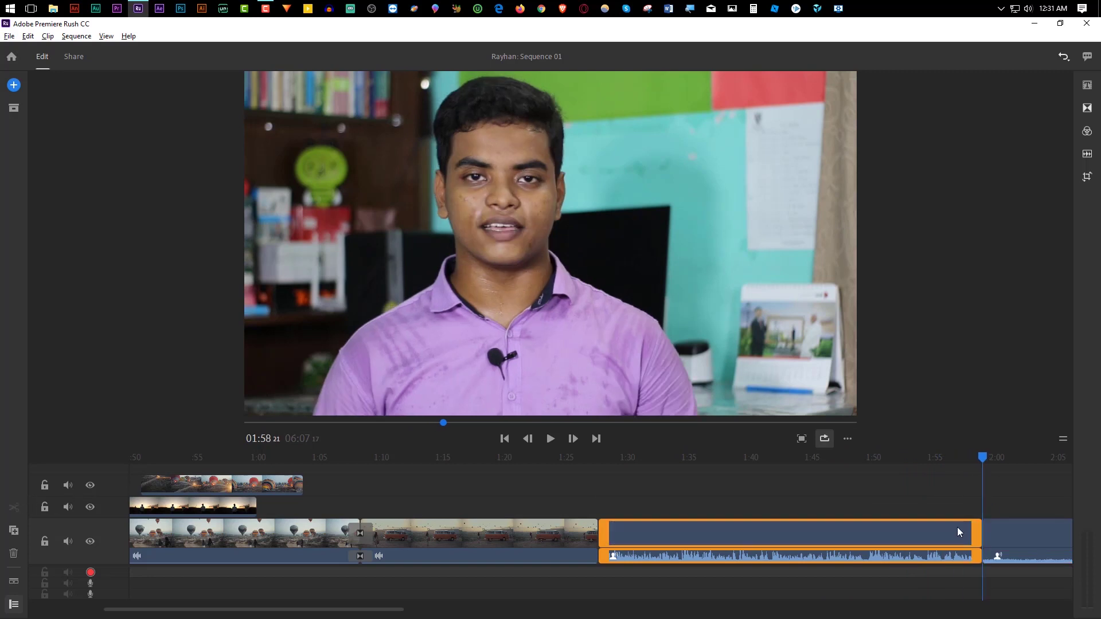
key(Delete)
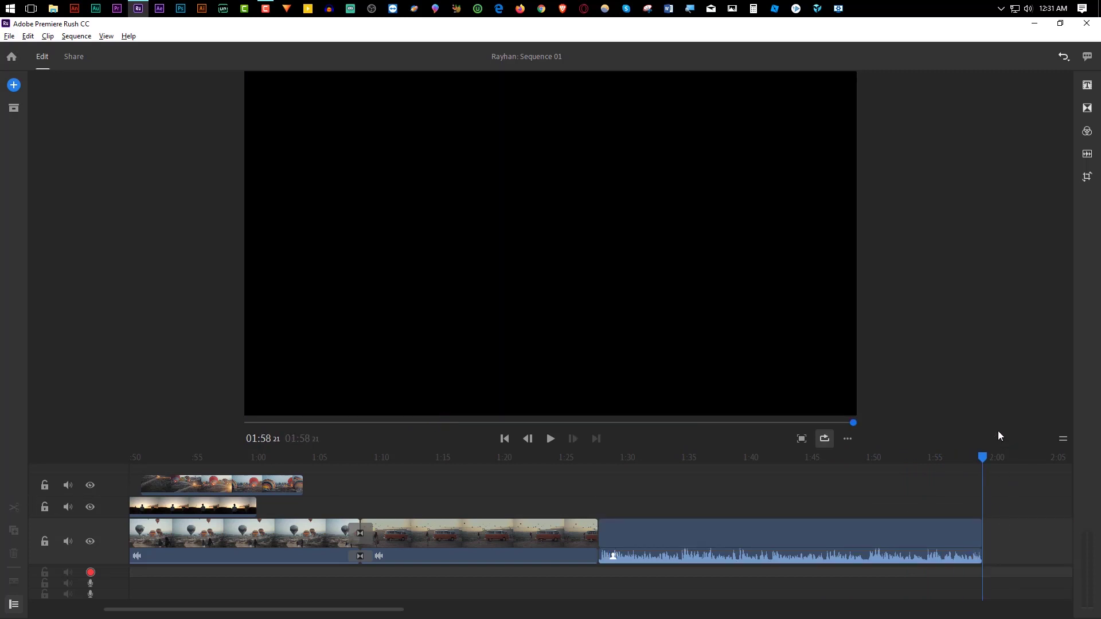
drag(985, 460, 746, 494)
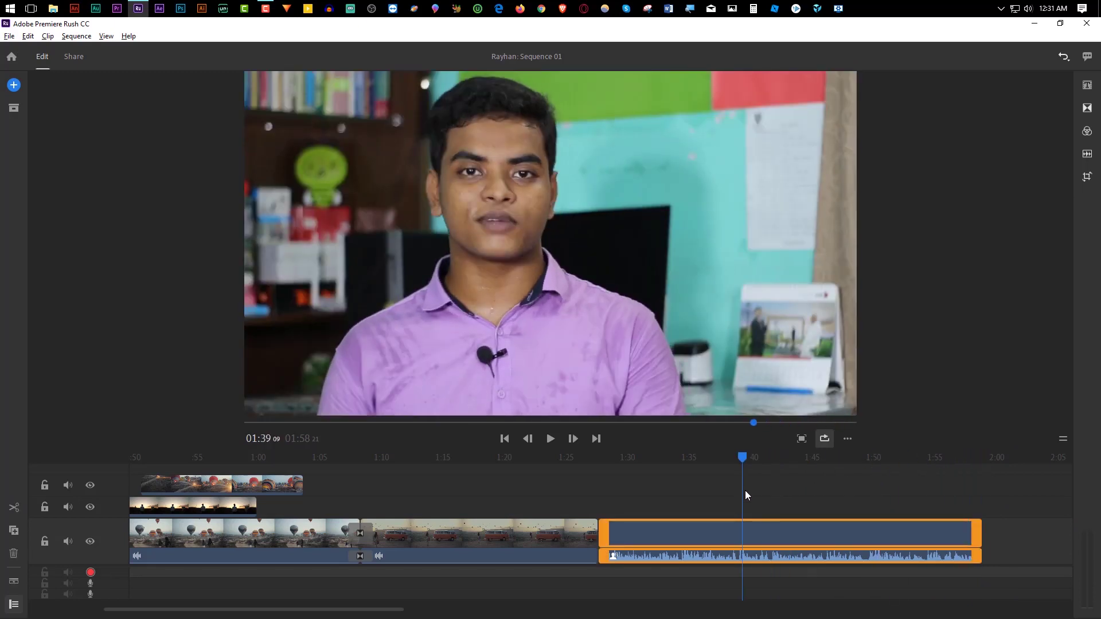
click(764, 547)
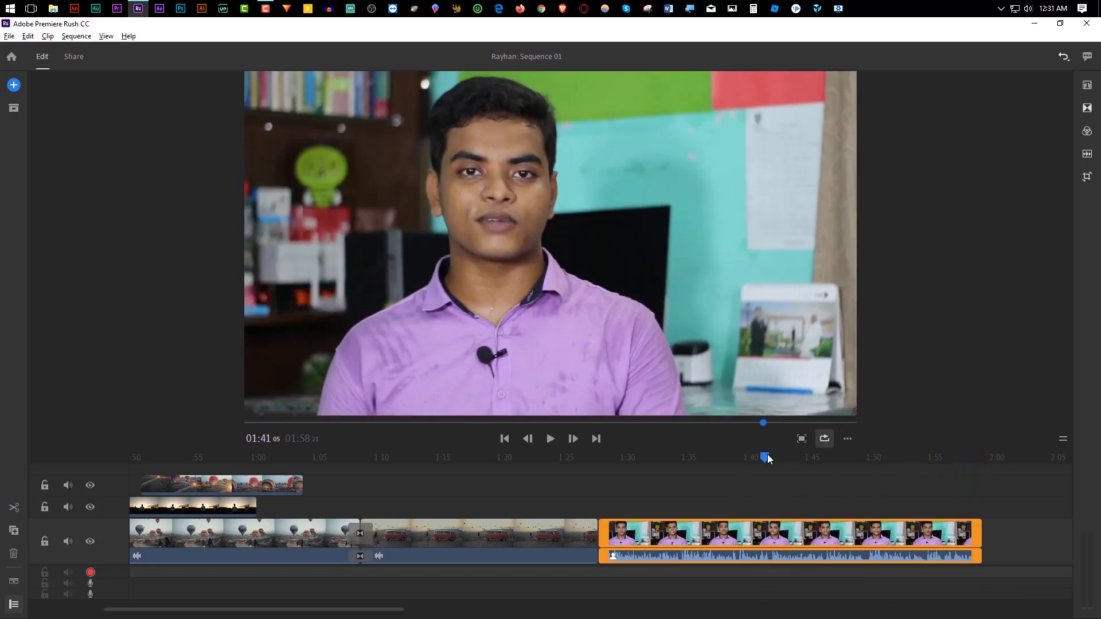
drag(764, 458, 668, 465)
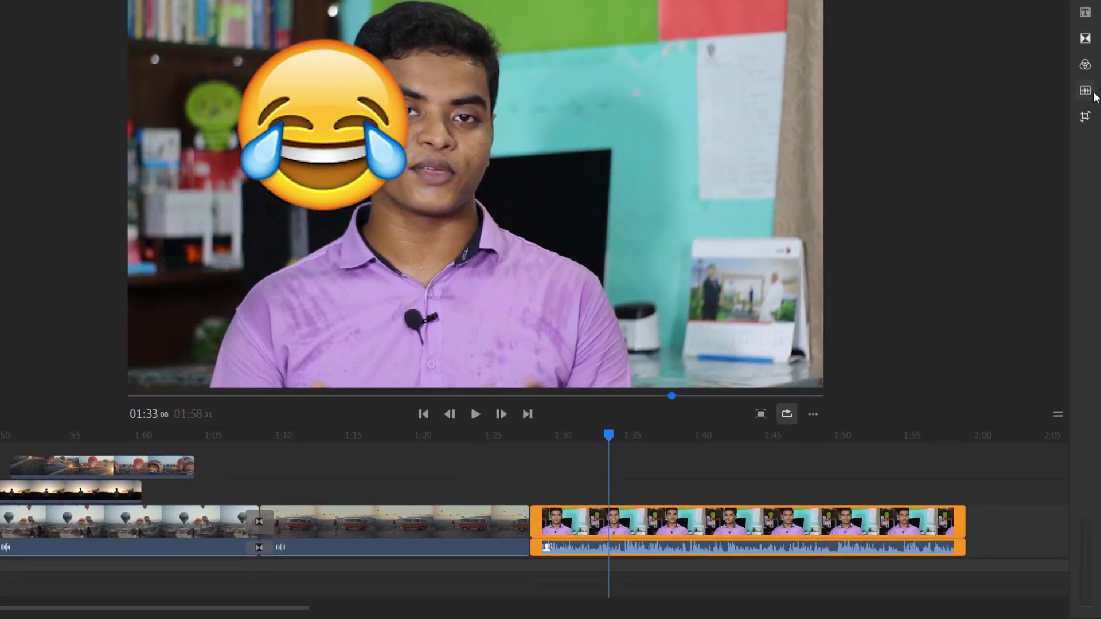
Step: Raise the talking-head clip volume from 50 to 74, preview it, and show Advanced audio options
click(1086, 154)
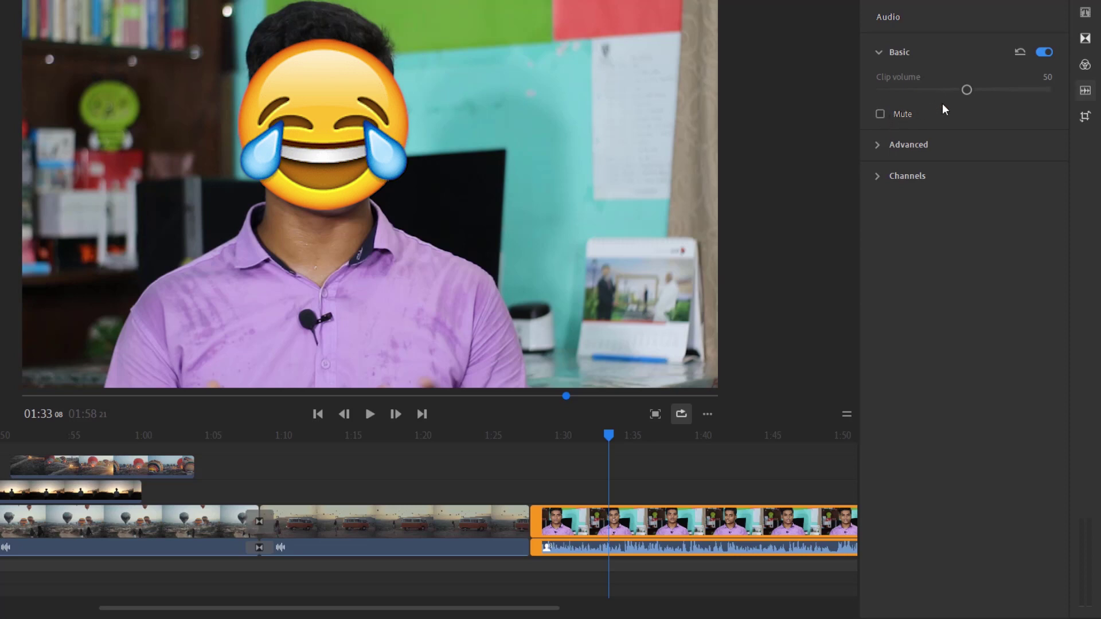
mouse_move(967, 91)
mouse_down()
mouse_move(993, 92)
mouse_move(953, 91)
mouse_up()
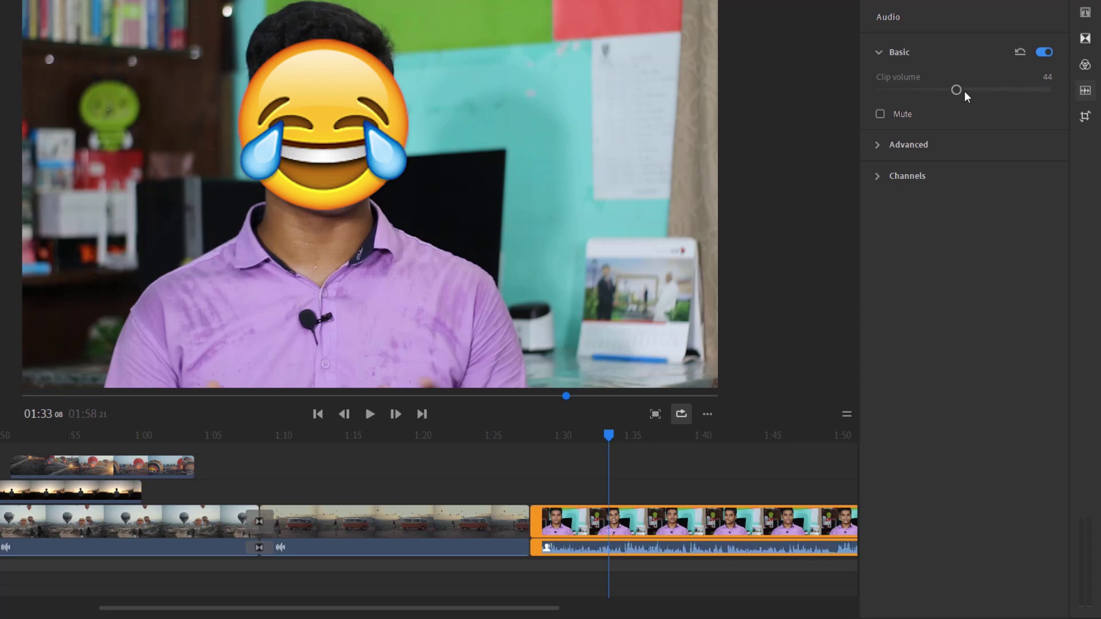
click(976, 91)
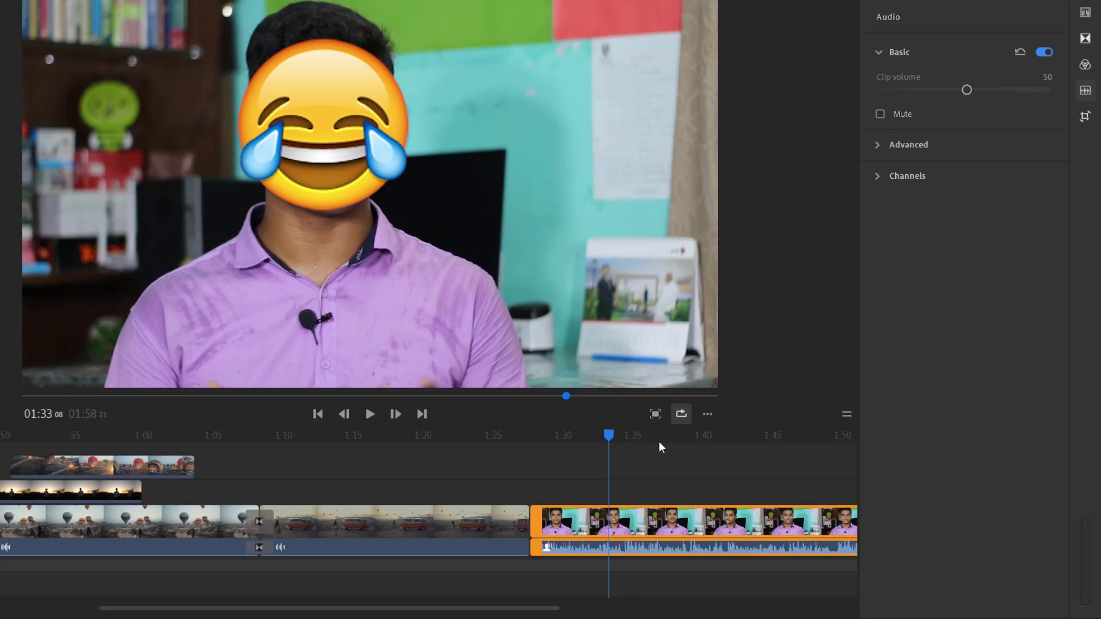
key(space)
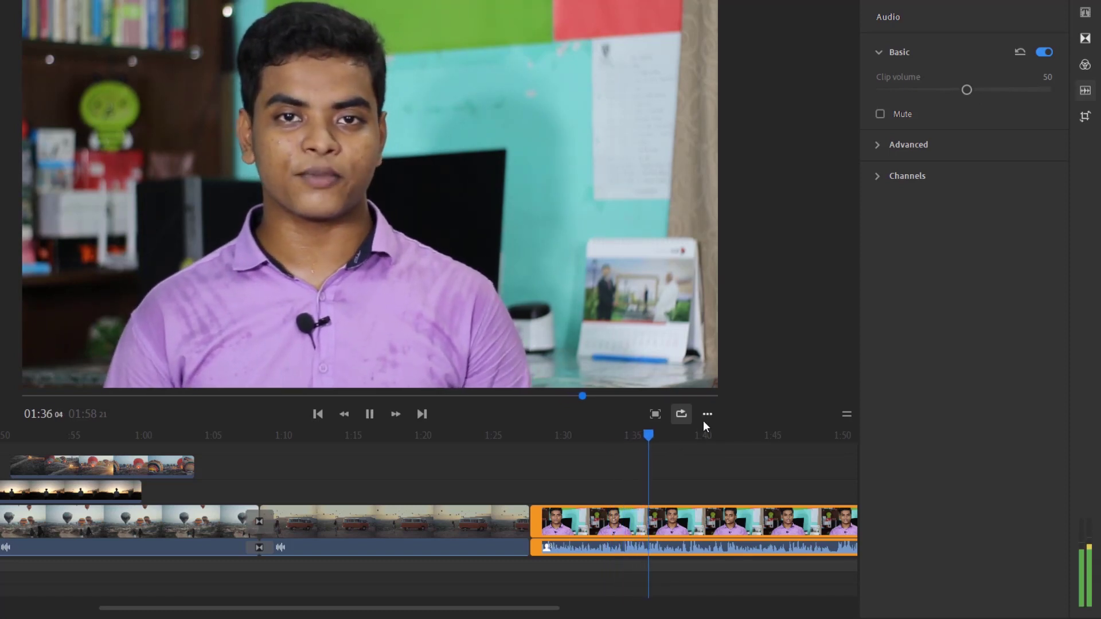
key(space)
drag(983, 91, 1003, 91)
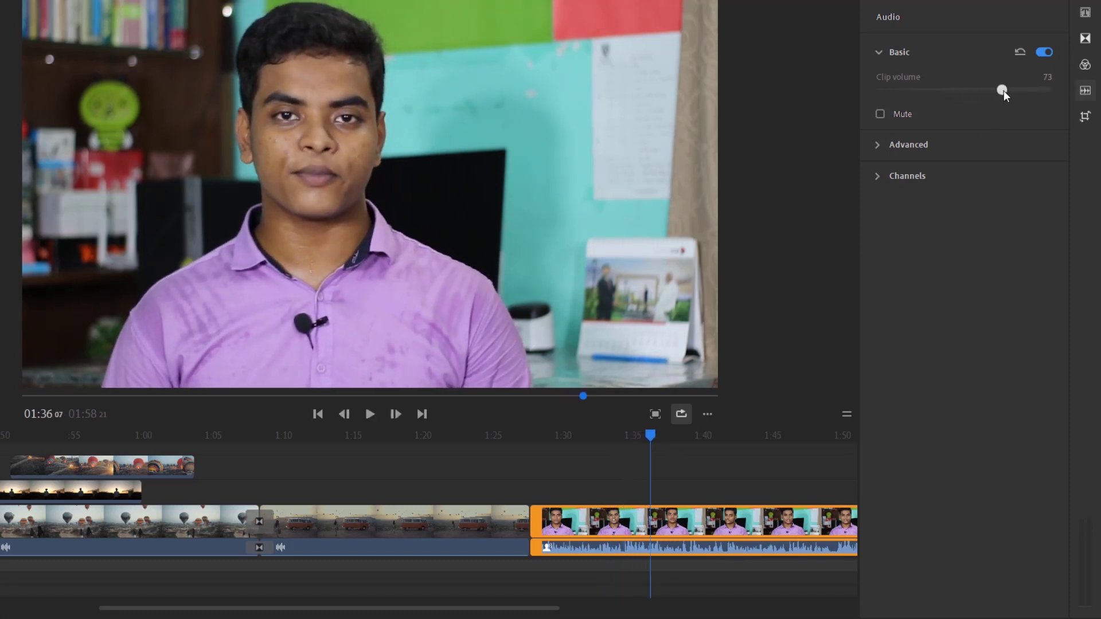
key(space)
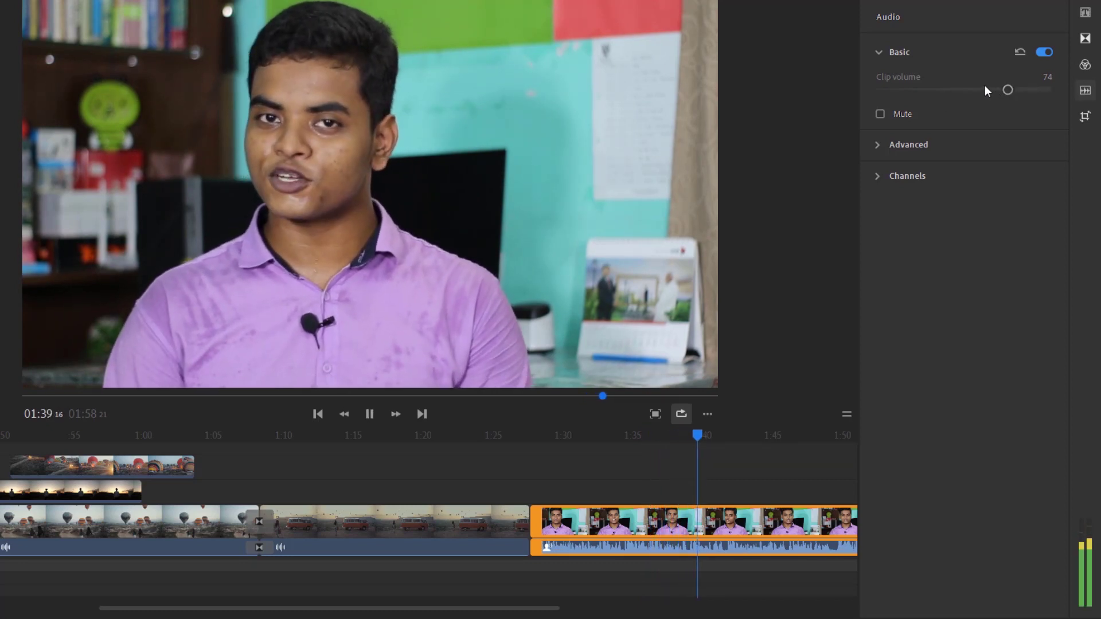
key(space)
click(955, 150)
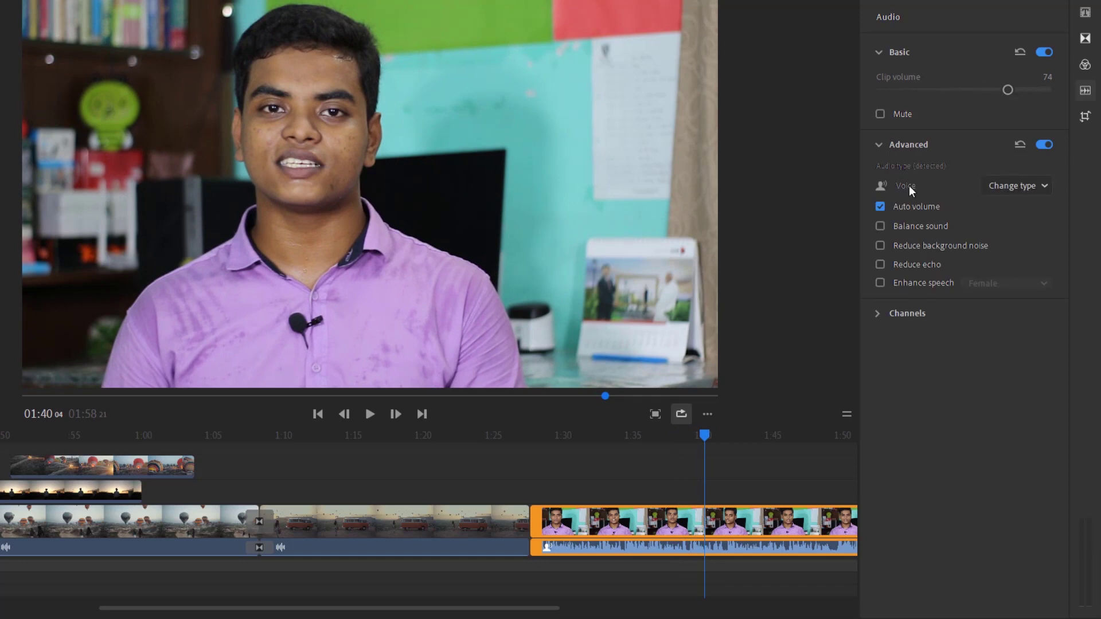
Step: Check the audio type choices, try Balance sound and Reduce background noise, then disable both
click(1030, 184)
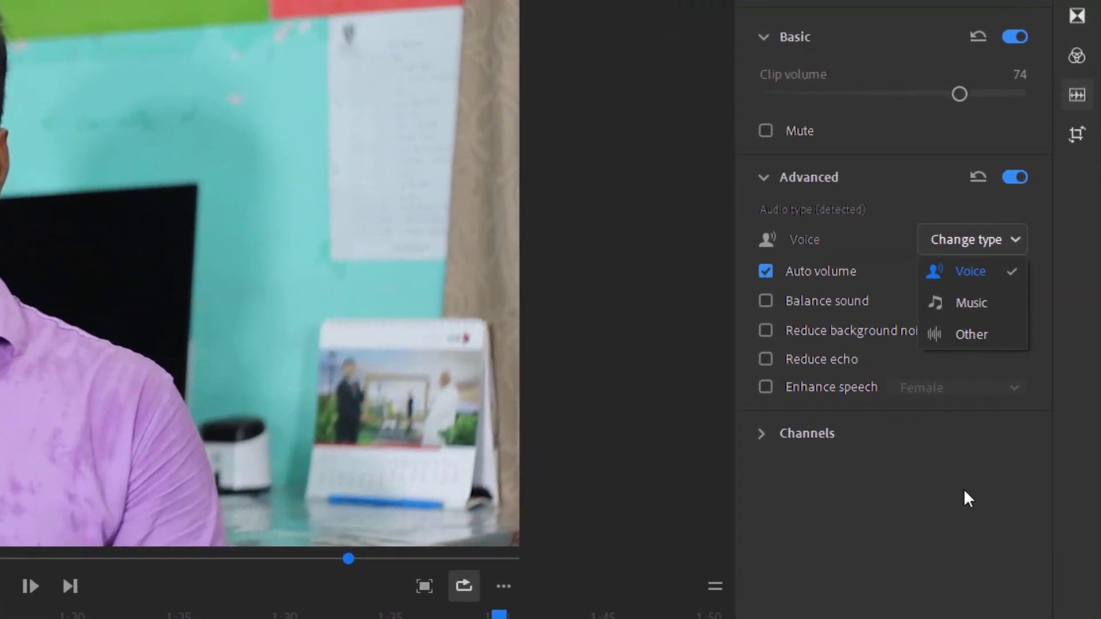
click(963, 491)
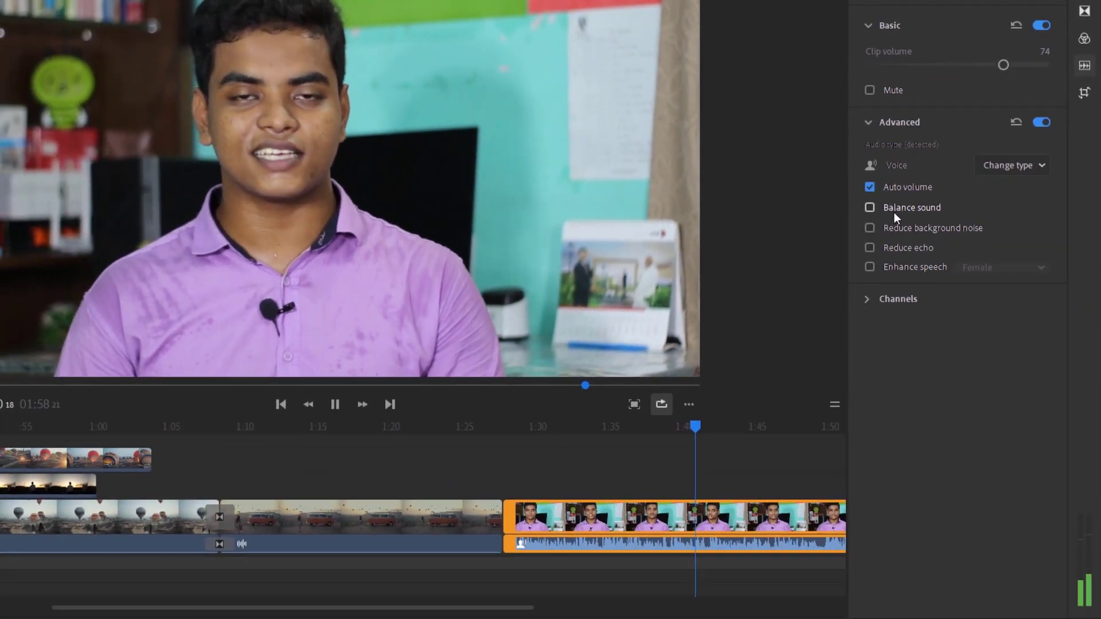
click(895, 213)
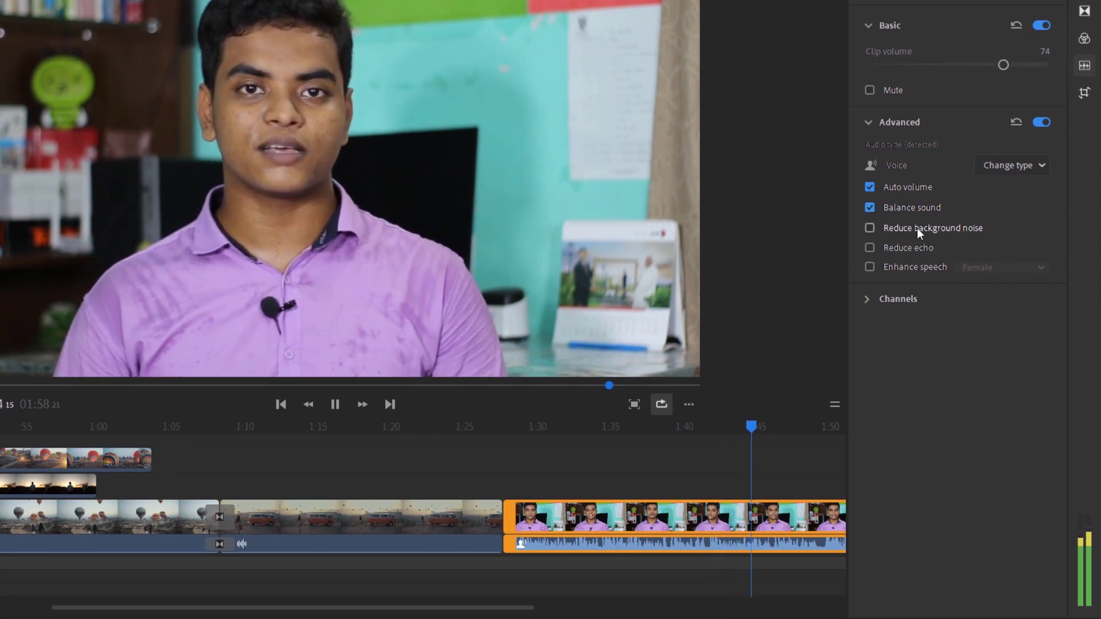
click(906, 208)
click(911, 228)
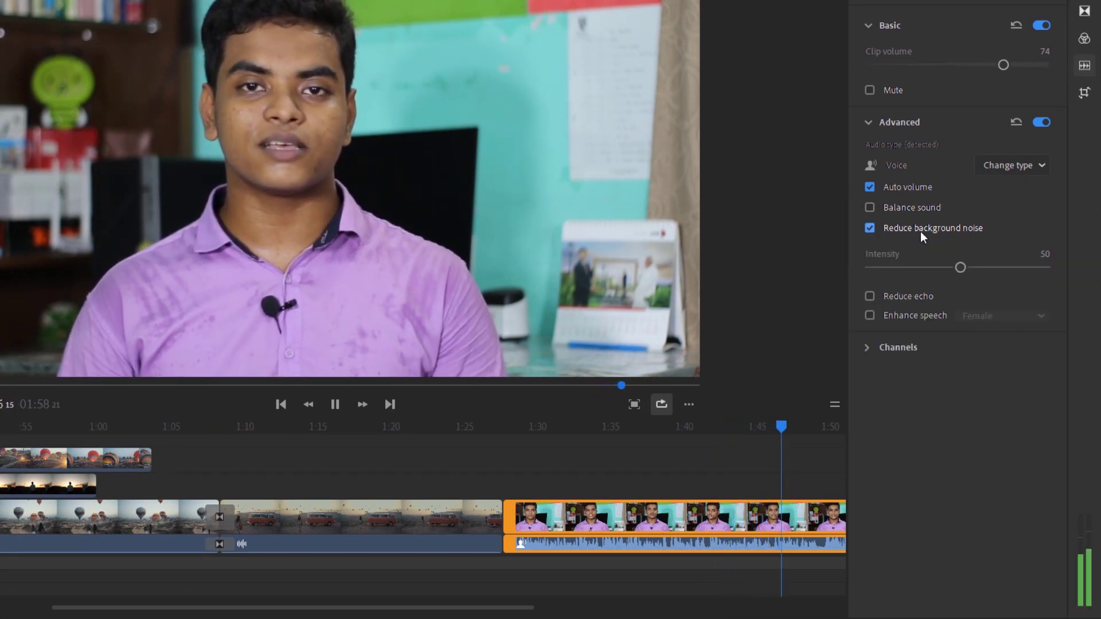
key(space)
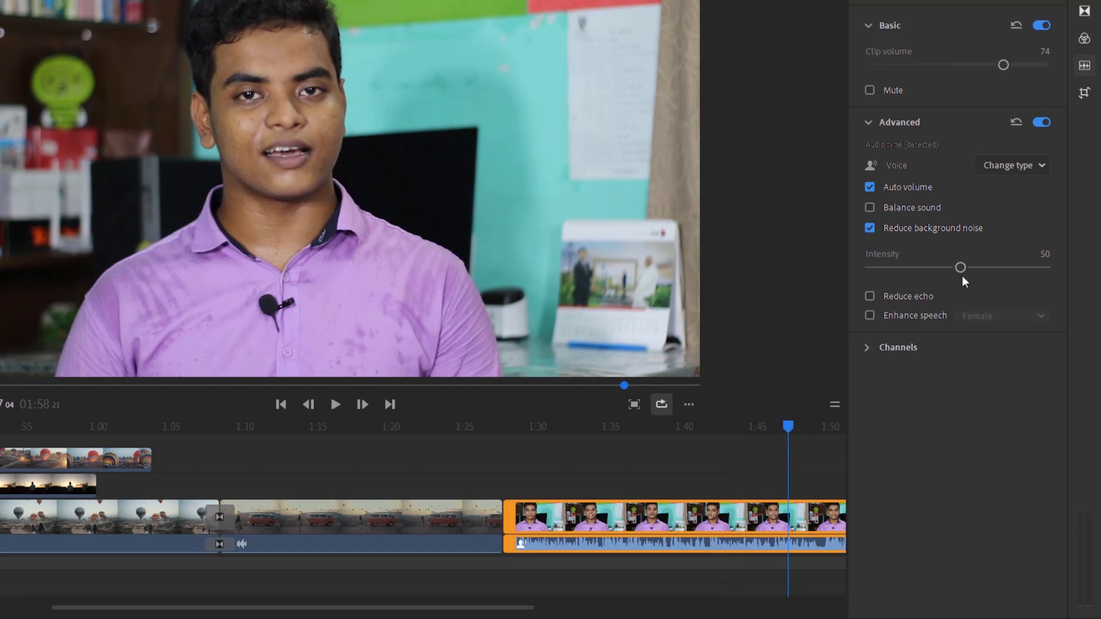
drag(928, 271, 850, 274)
click(892, 230)
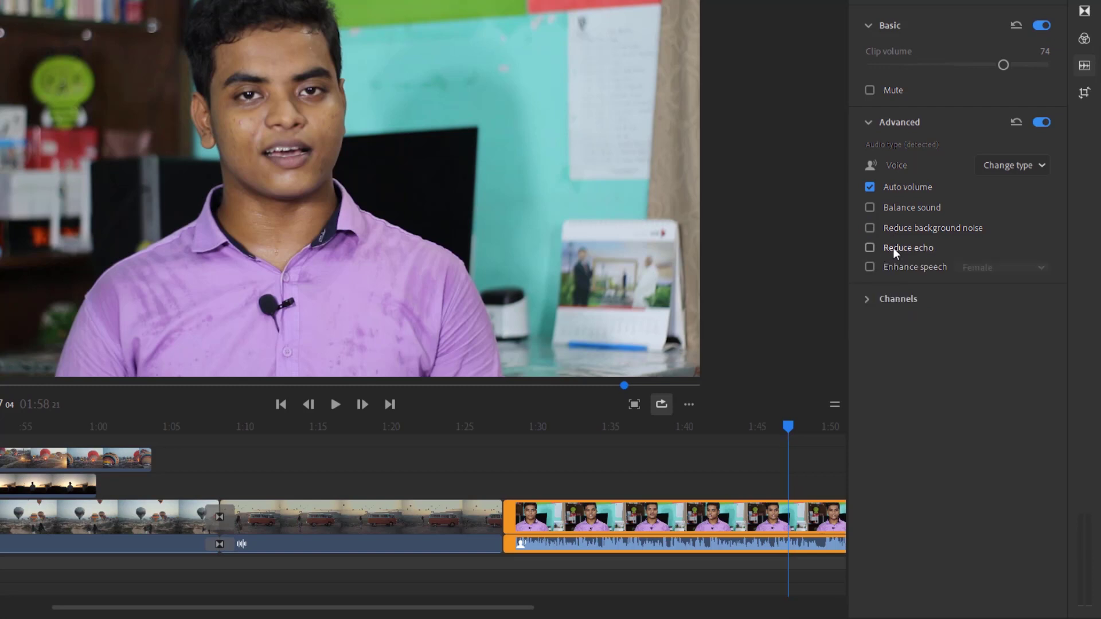
Step: Try Reduce echo and Enhance speech with a Female voice, then turn both off
click(889, 251)
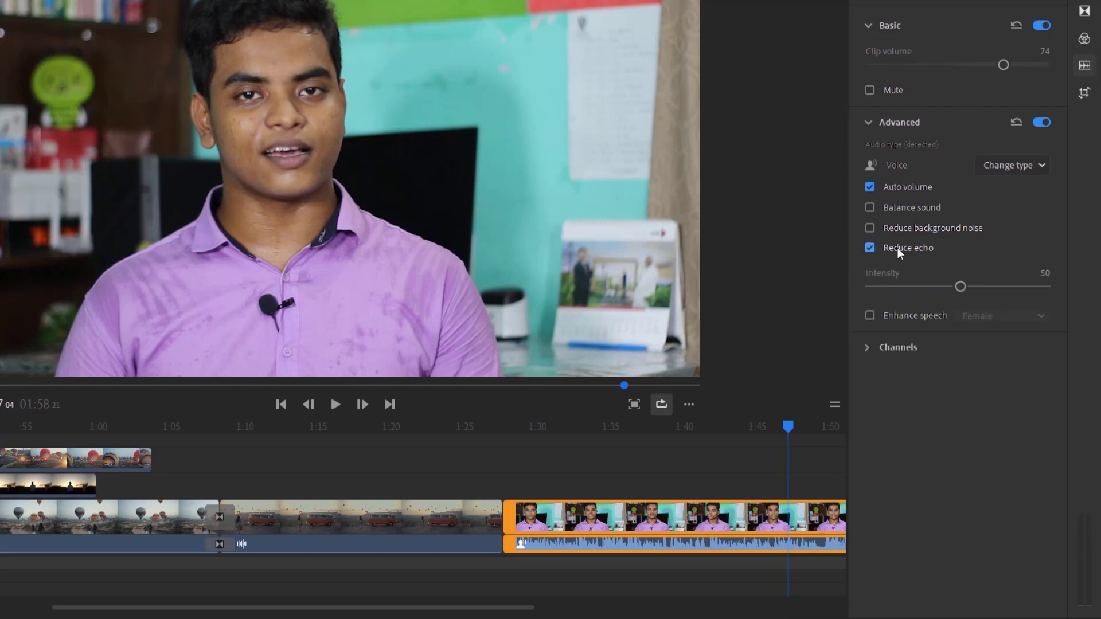
click(896, 248)
click(909, 269)
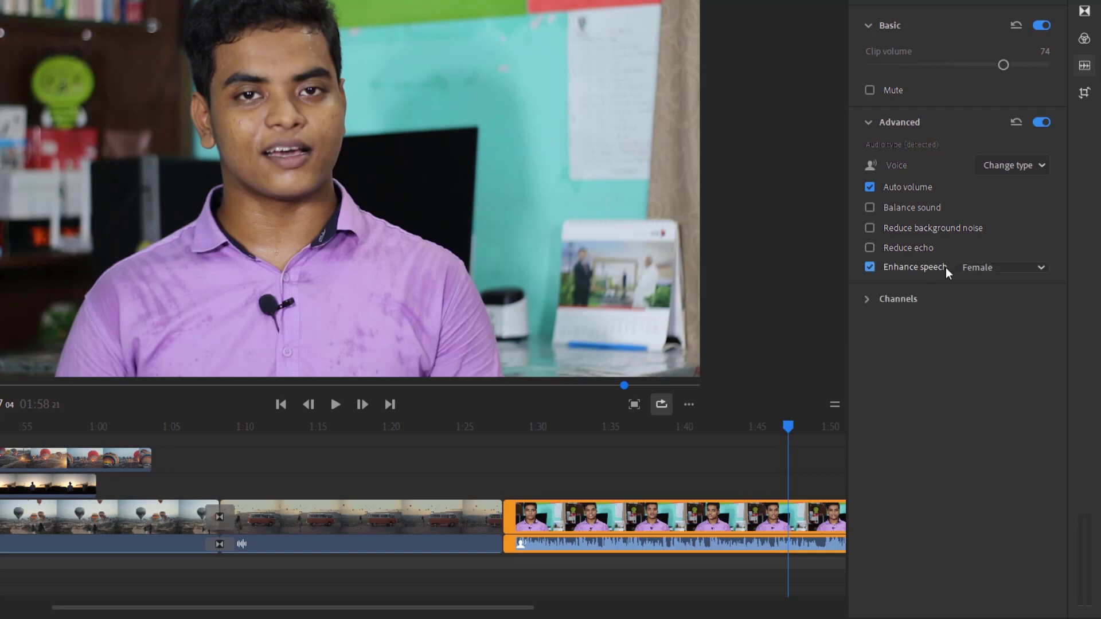
click(978, 267)
click(985, 267)
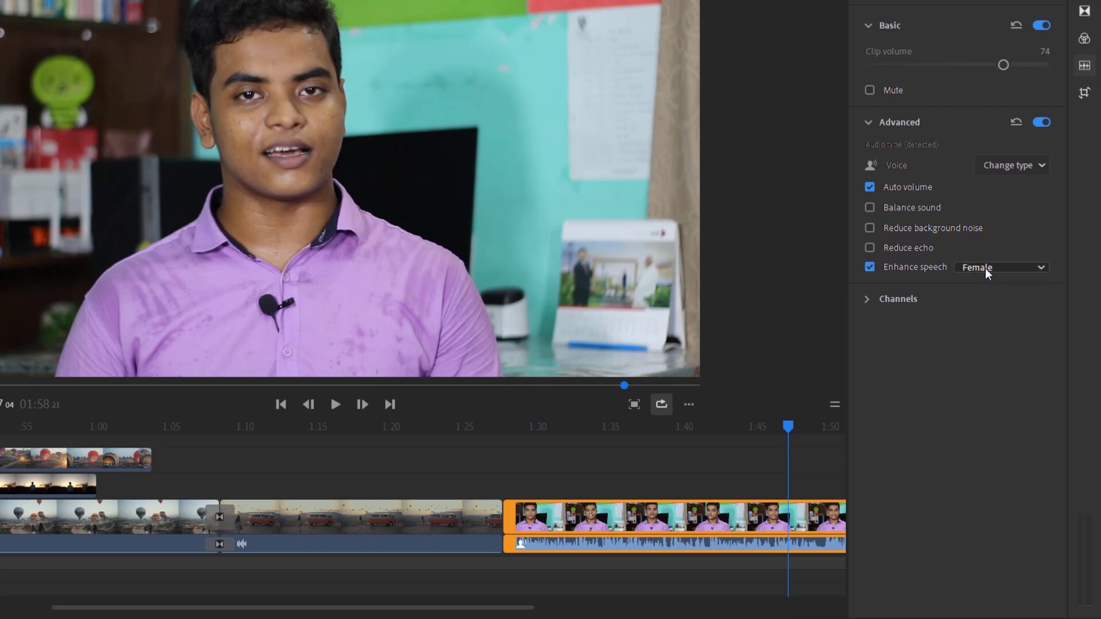
click(891, 267)
Step: Show the left and right channels, mute each, then unmute both
click(872, 299)
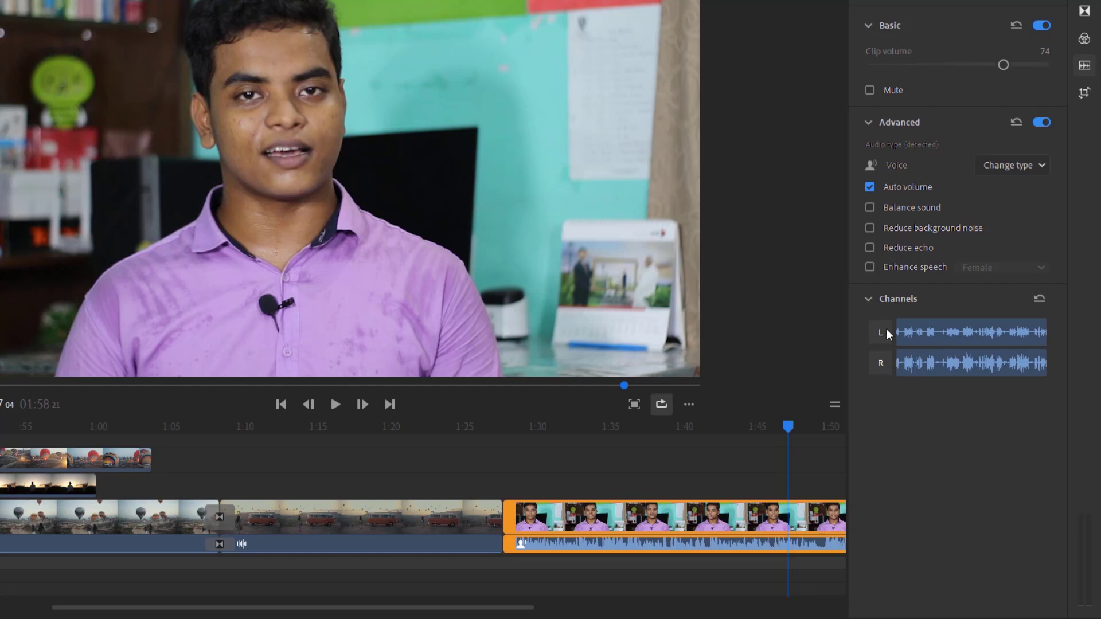
click(885, 332)
click(885, 361)
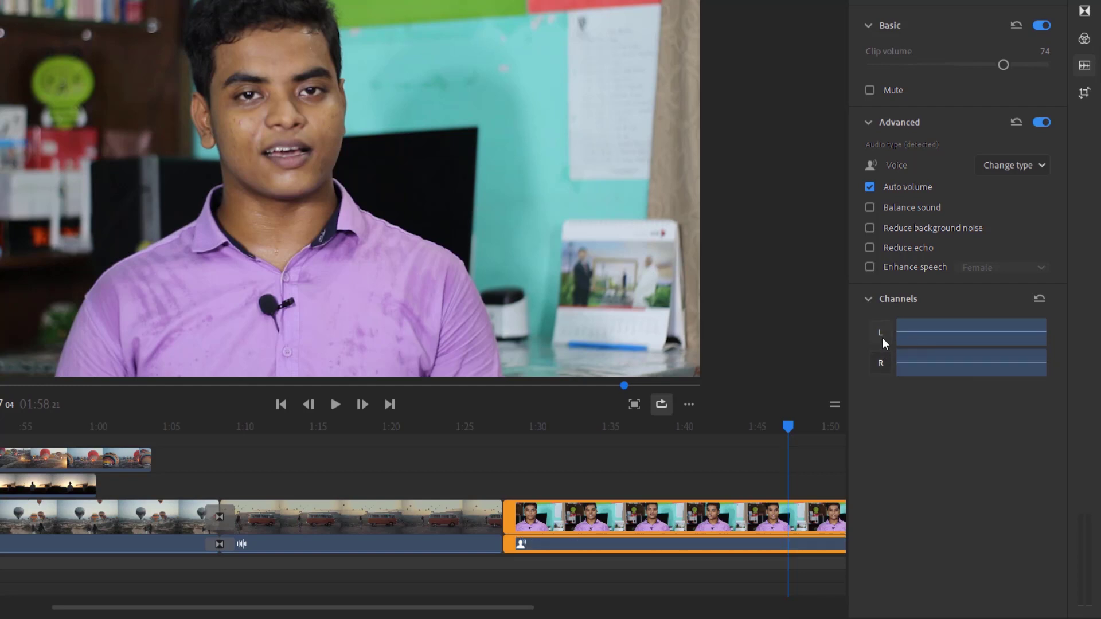
click(881, 337)
click(885, 360)
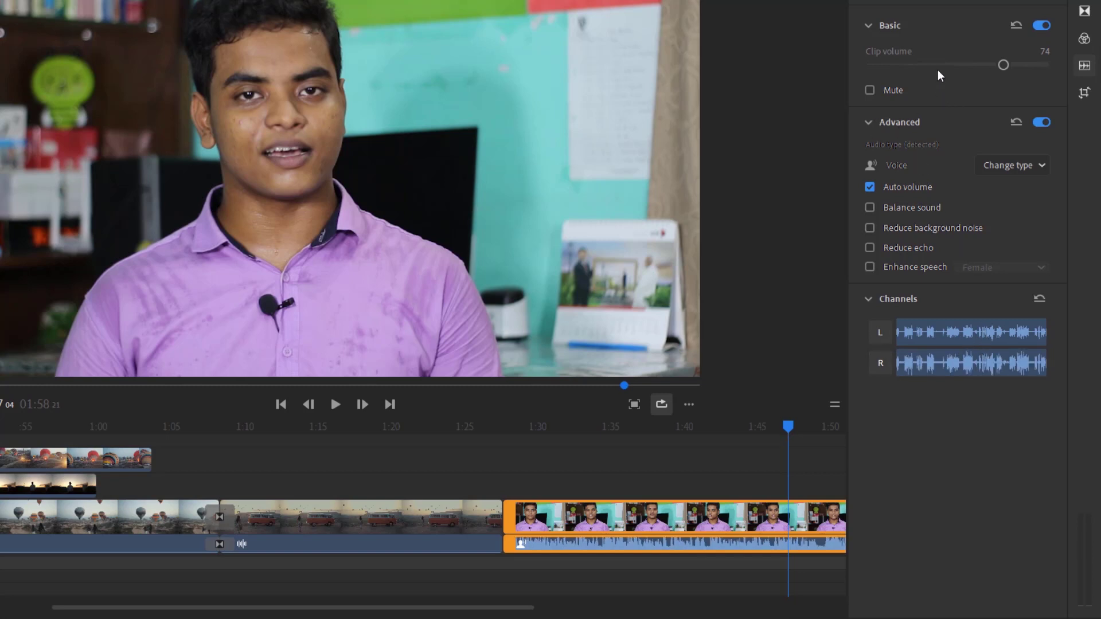
Step: At 0:56, test the balloon overlay's position and rotation, undoing to keep 960, 540, 0°
click(1085, 96)
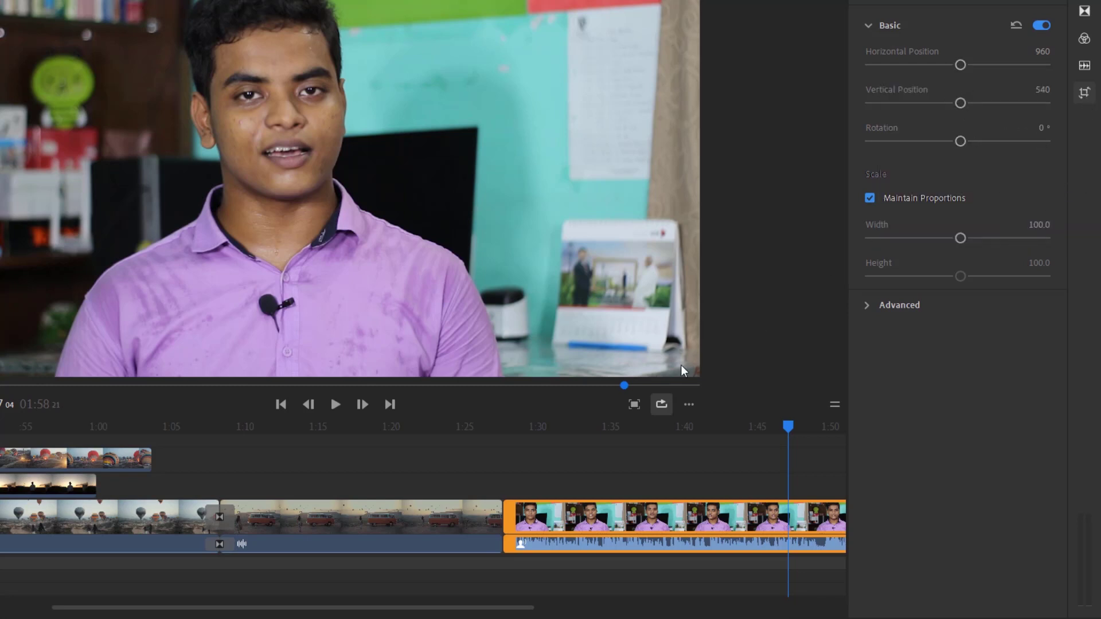
drag(786, 426, 68, 434)
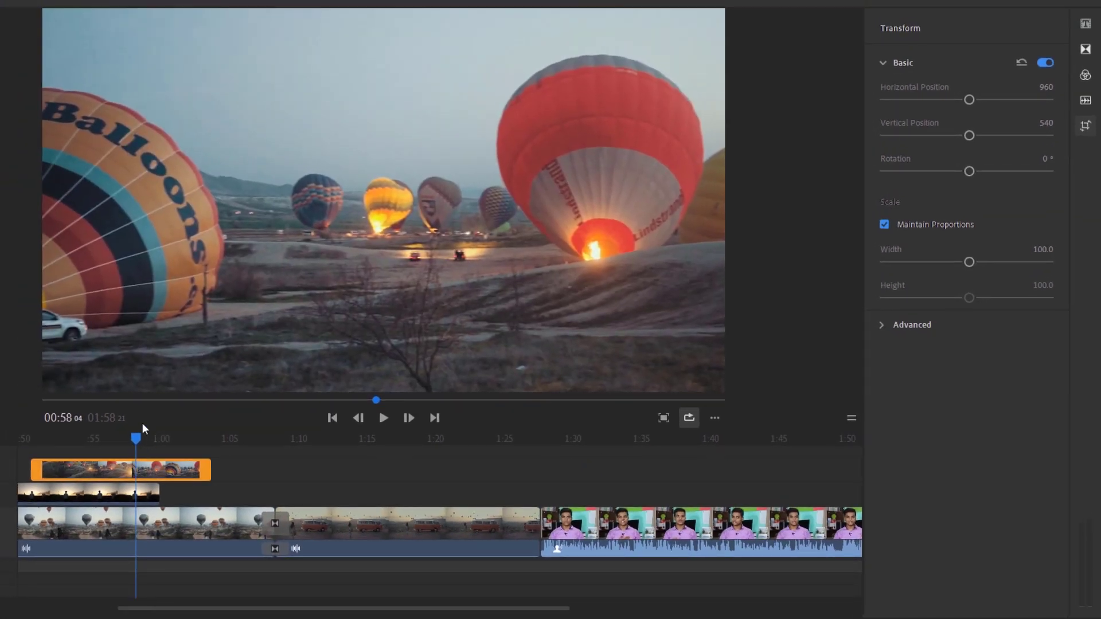
drag(133, 436, 114, 439)
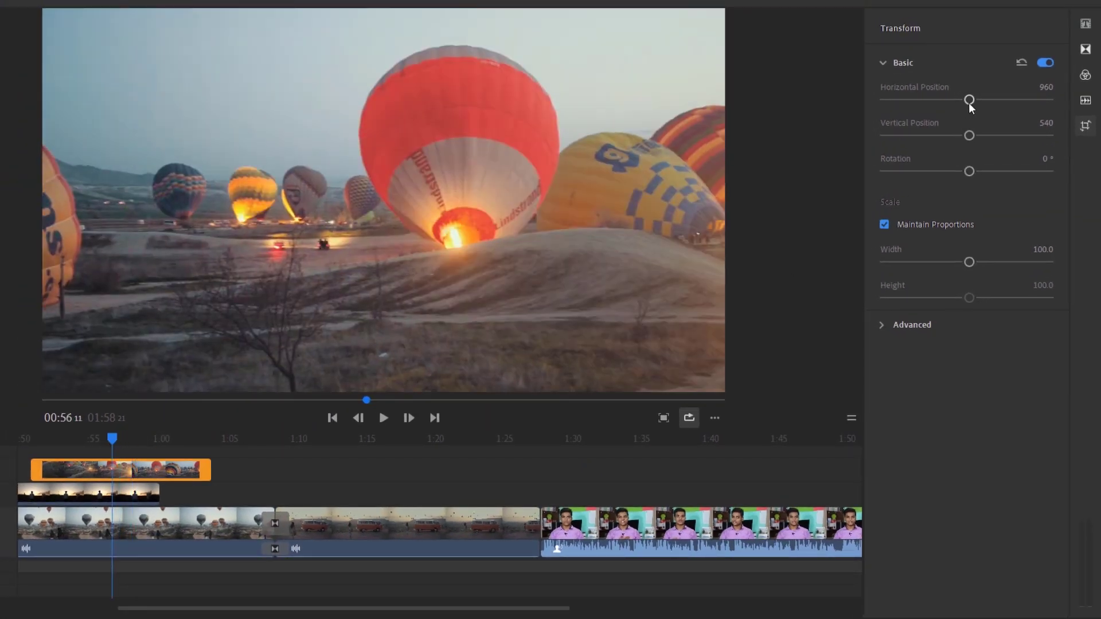
mouse_move(968, 101)
mouse_down()
mouse_move(892, 114)
mouse_move(987, 126)
mouse_move(968, 133)
mouse_up()
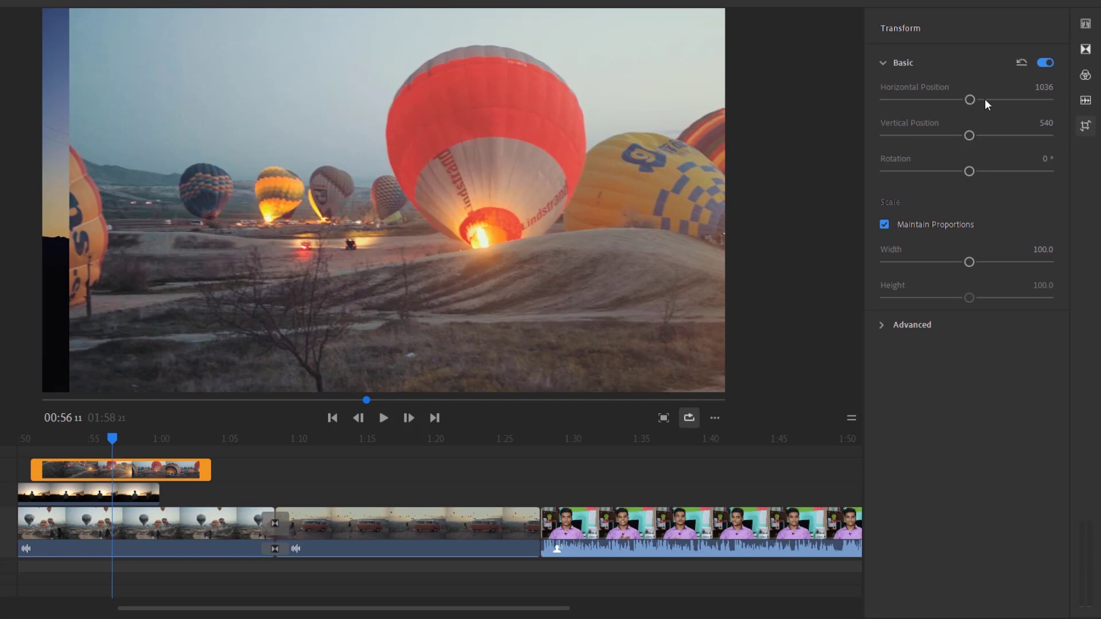
key(ctrl+z)
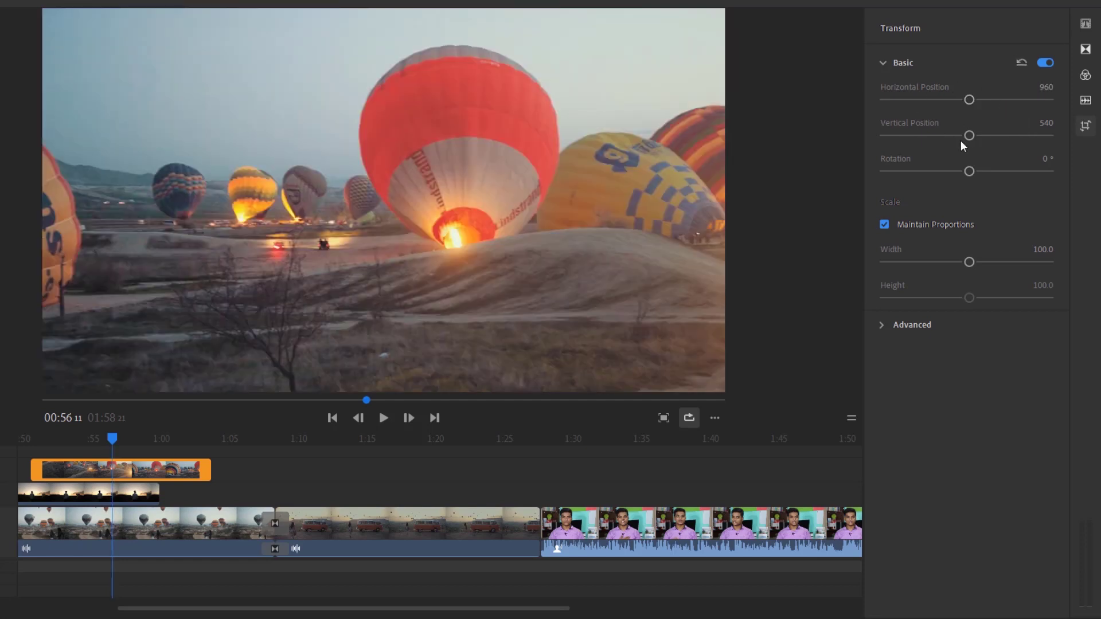
drag(969, 135, 955, 141)
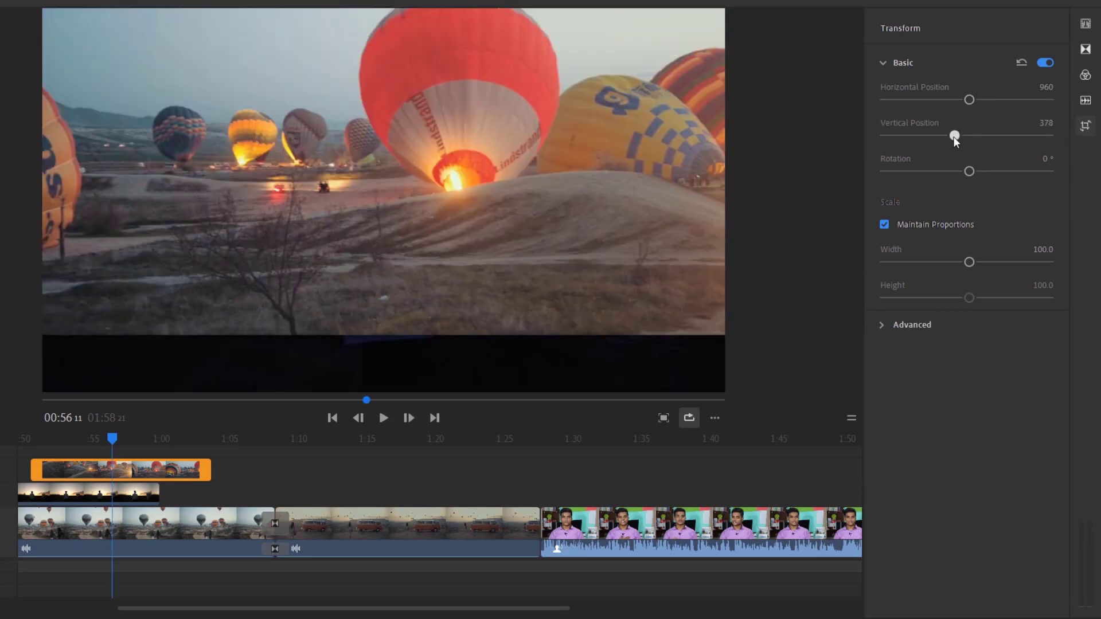
key(ctrl+z)
mouse_move(969, 171)
mouse_down()
mouse_move(930, 171)
mouse_move(968, 171)
mouse_up()
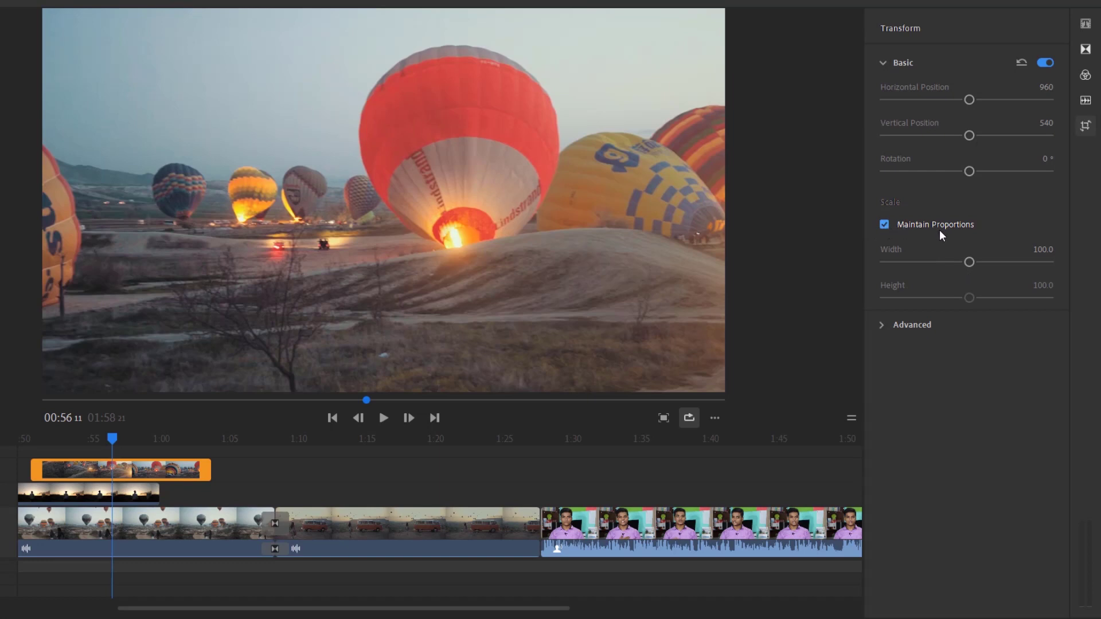
Step: Try unlinked width scaling, then relock proportions and scale the balloon overlay evenly to 89%
mouse_move(967, 259)
mouse_down()
mouse_move(932, 260)
mouse_move(946, 259)
mouse_up()
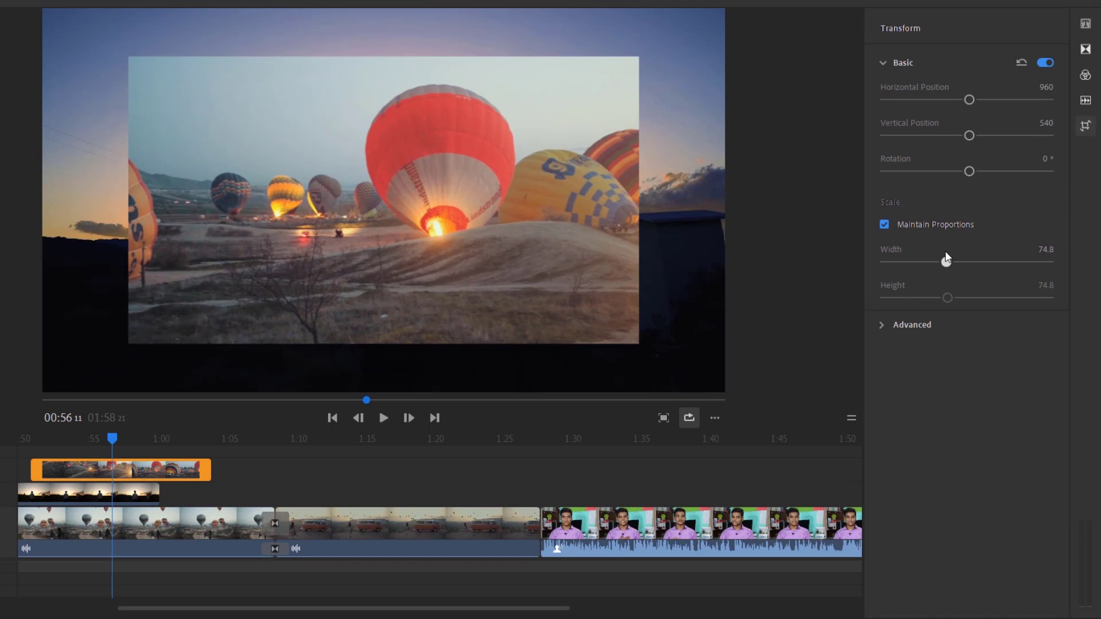
click(884, 225)
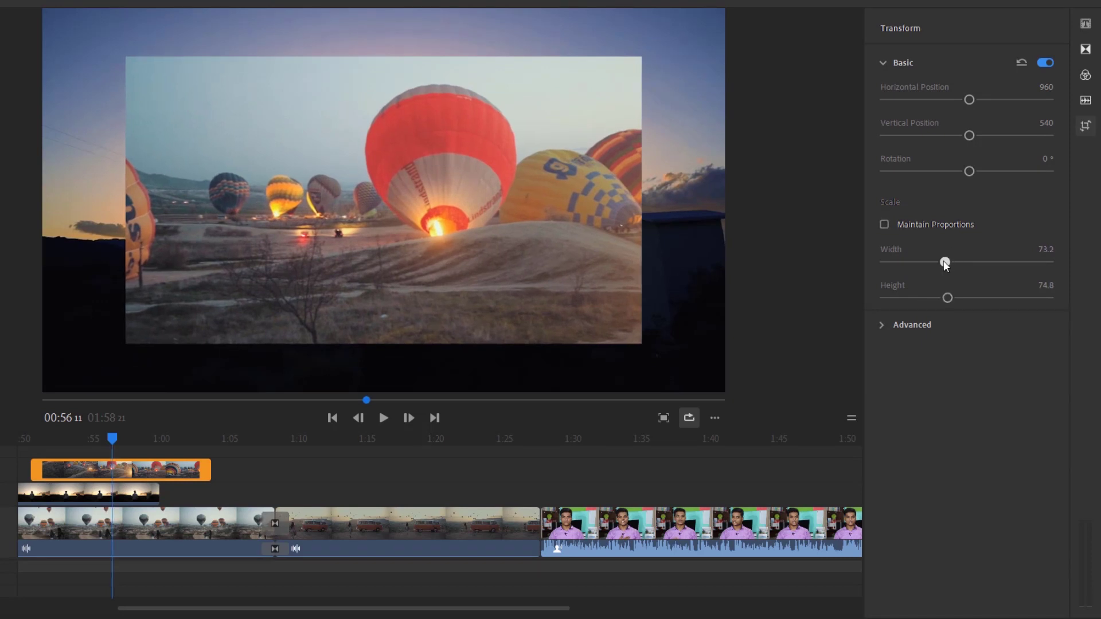
mouse_move(947, 262)
mouse_down()
mouse_move(934, 262)
mouse_move(988, 263)
mouse_move(966, 263)
mouse_move(989, 298)
mouse_move(1015, 298)
mouse_move(987, 297)
mouse_up()
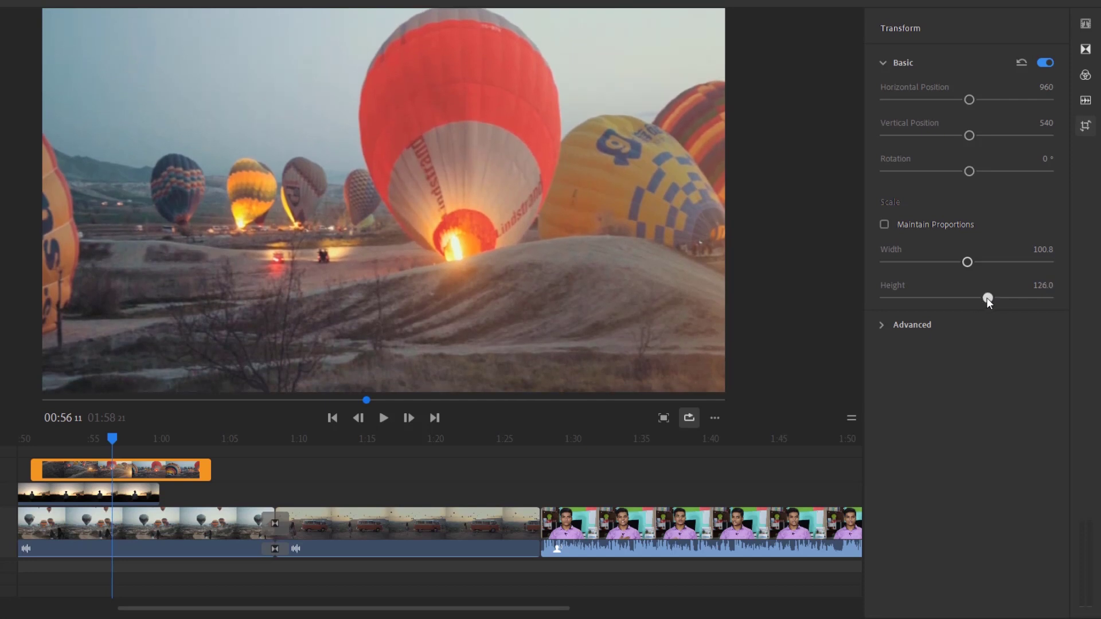
click(898, 230)
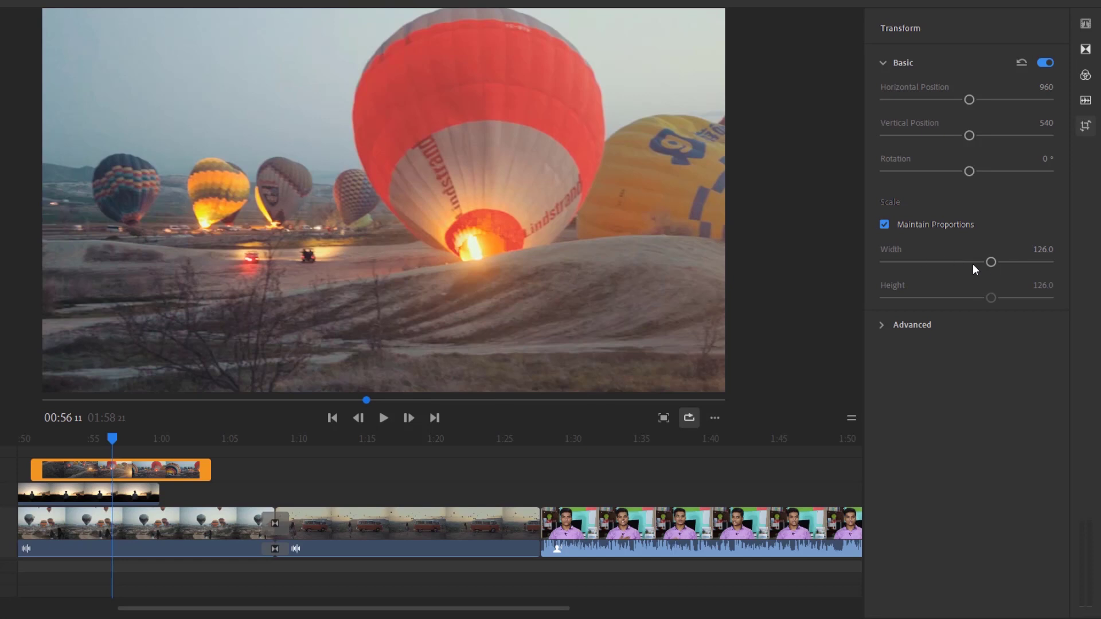
drag(998, 266, 954, 279)
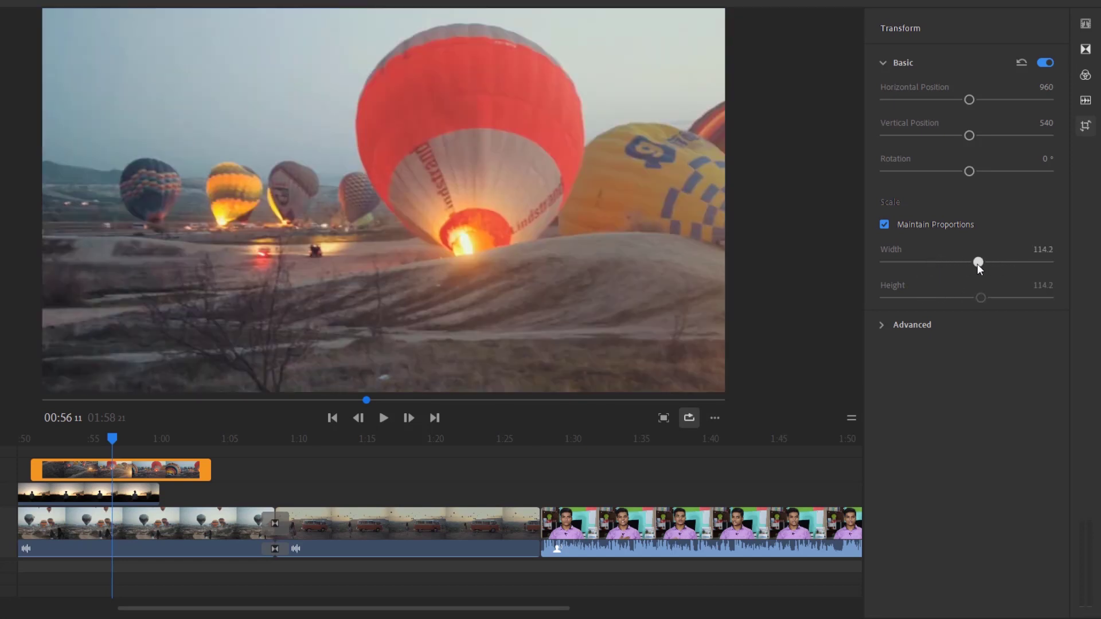
click(881, 324)
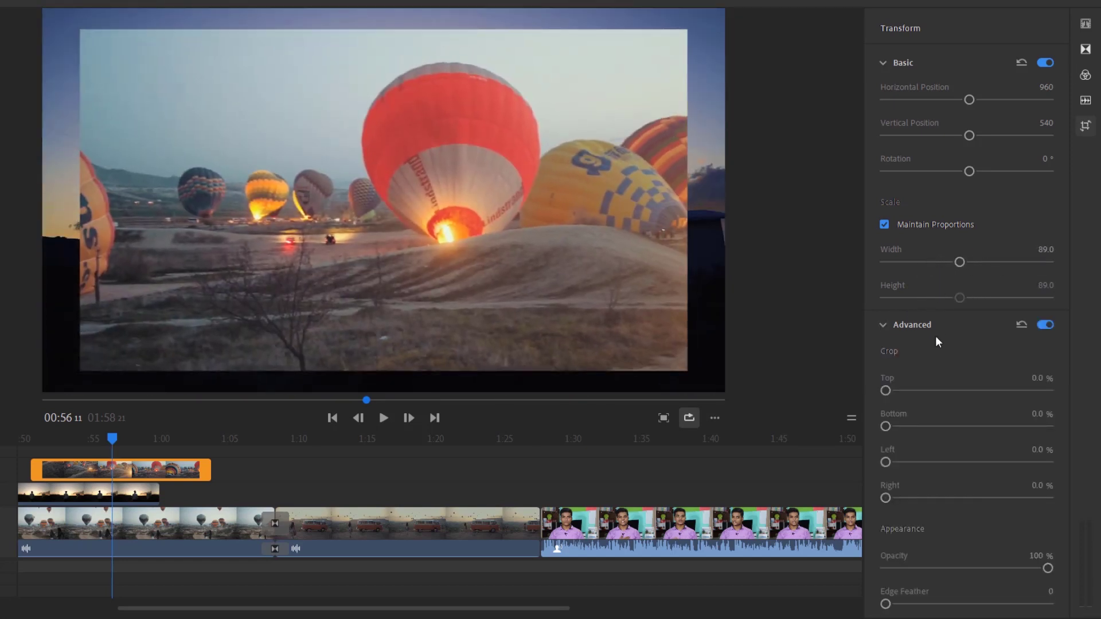
Step: Crop the balloon overlay 3.5% top and 5.1% bottom, with opacity 80% and edge feather 31
mouse_move(885, 391)
mouse_down()
mouse_move(918, 427)
mouse_move(817, 461)
mouse_up()
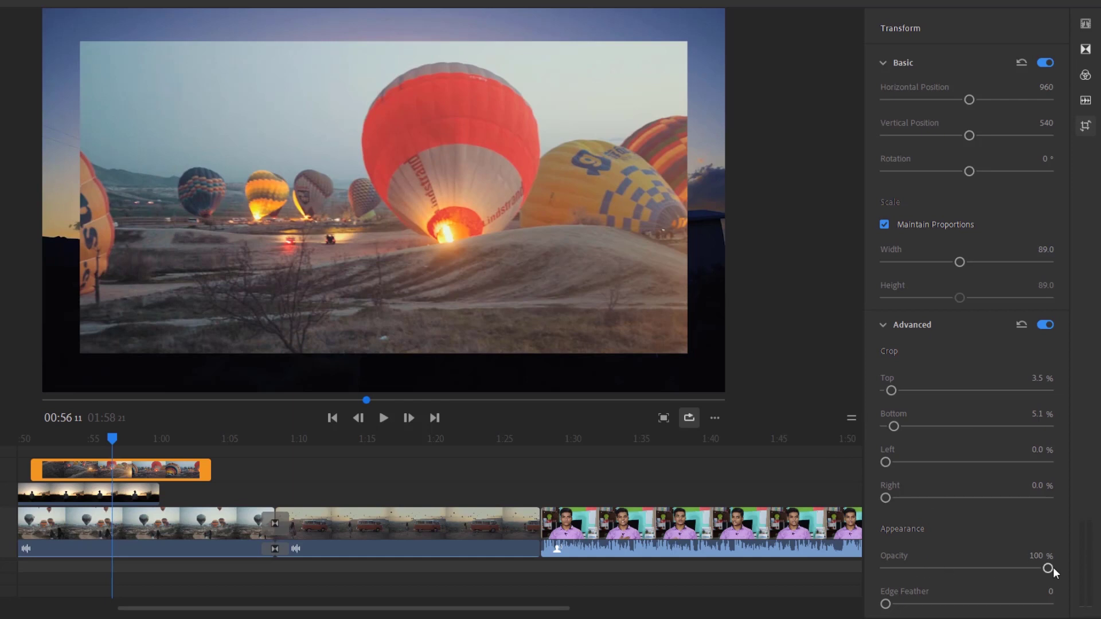
drag(1049, 568, 1012, 568)
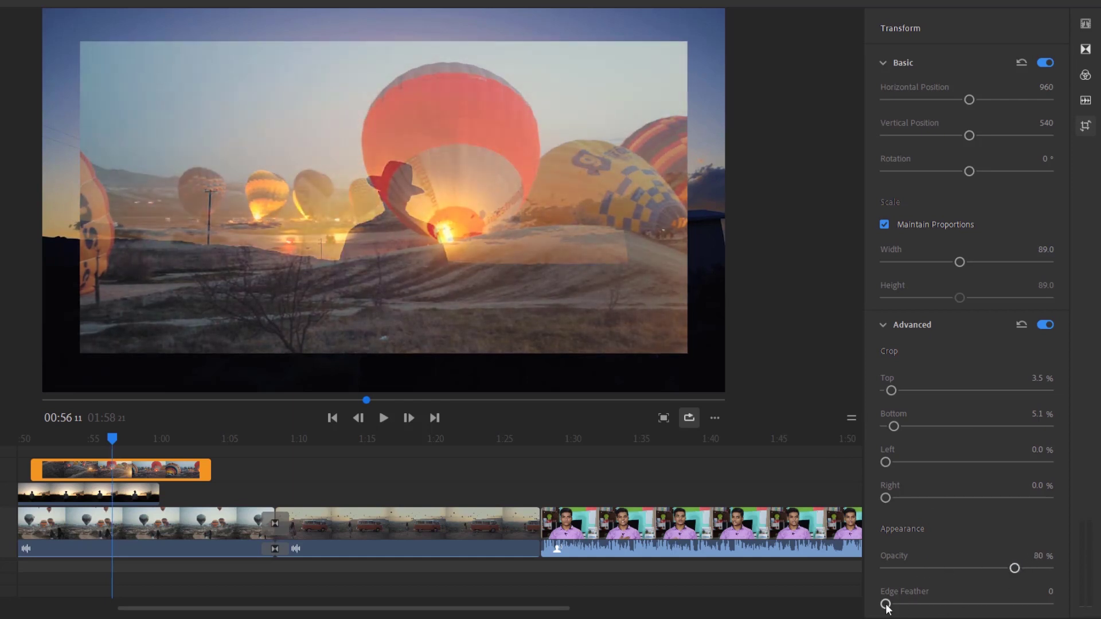
drag(885, 604, 933, 603)
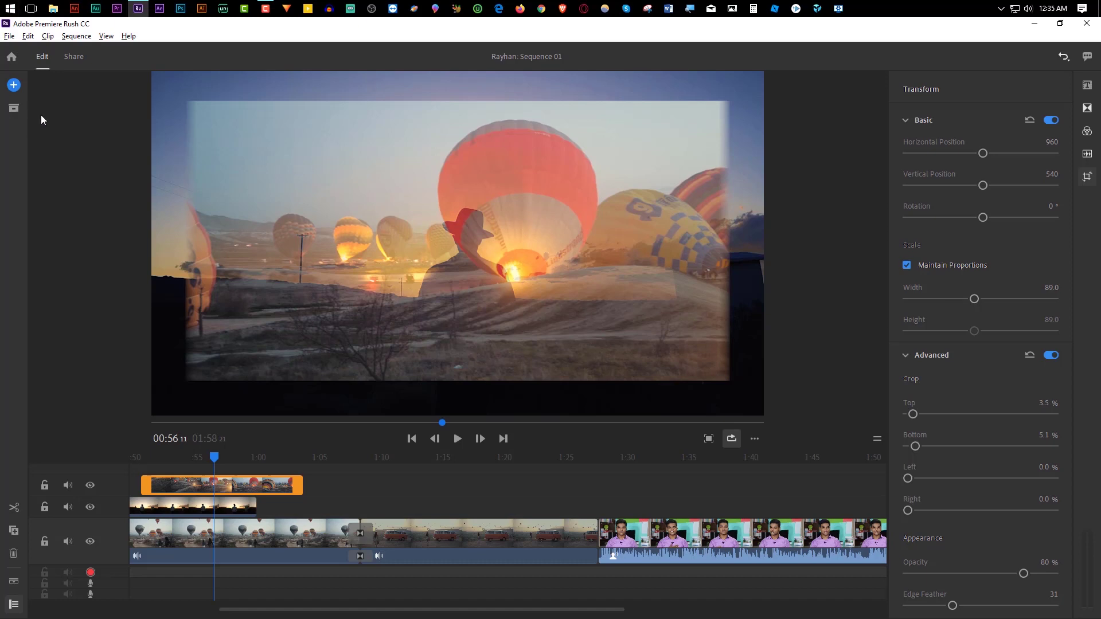
Step: Rename the export file from Sequence 01 to the user's name and save it to the F: drive
click(1087, 177)
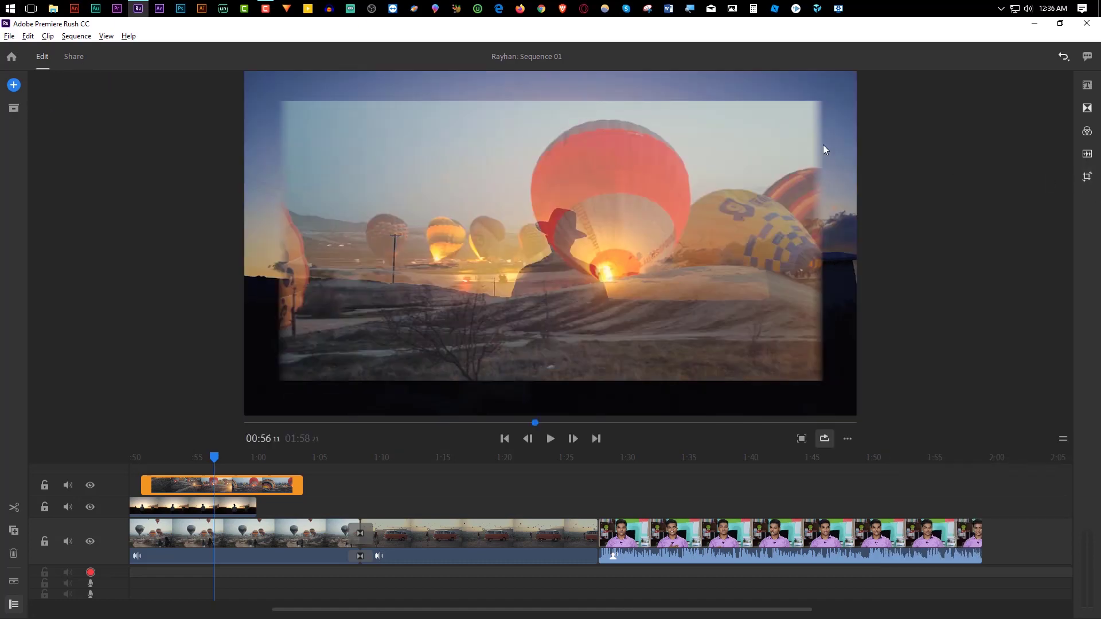
click(79, 62)
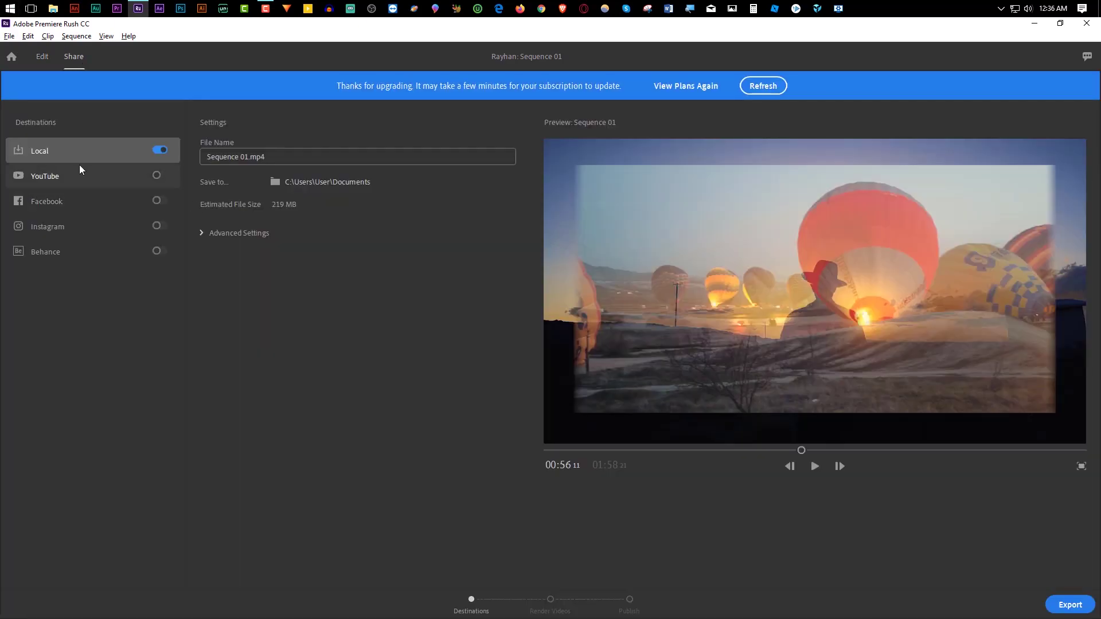
click(205, 158)
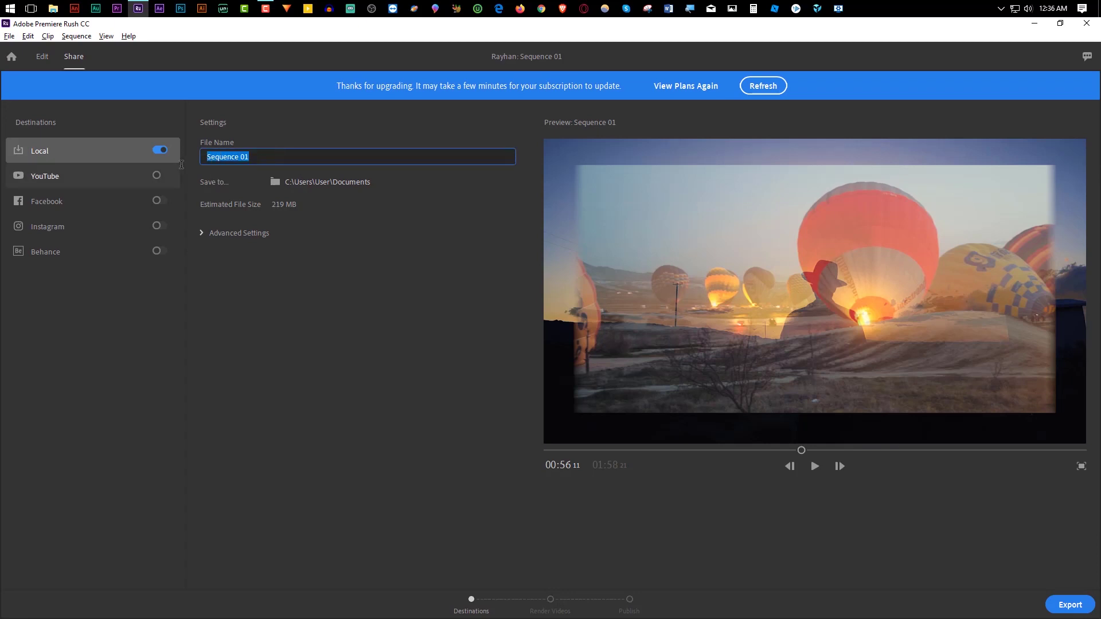
key(BackSpace)
text(Rayhan)
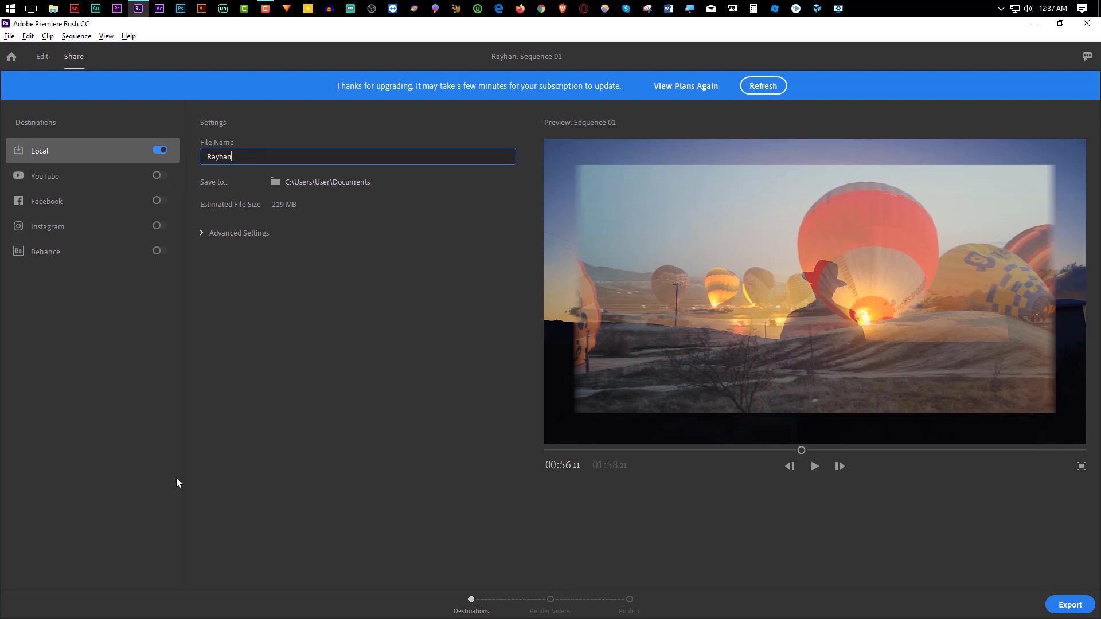
click(278, 182)
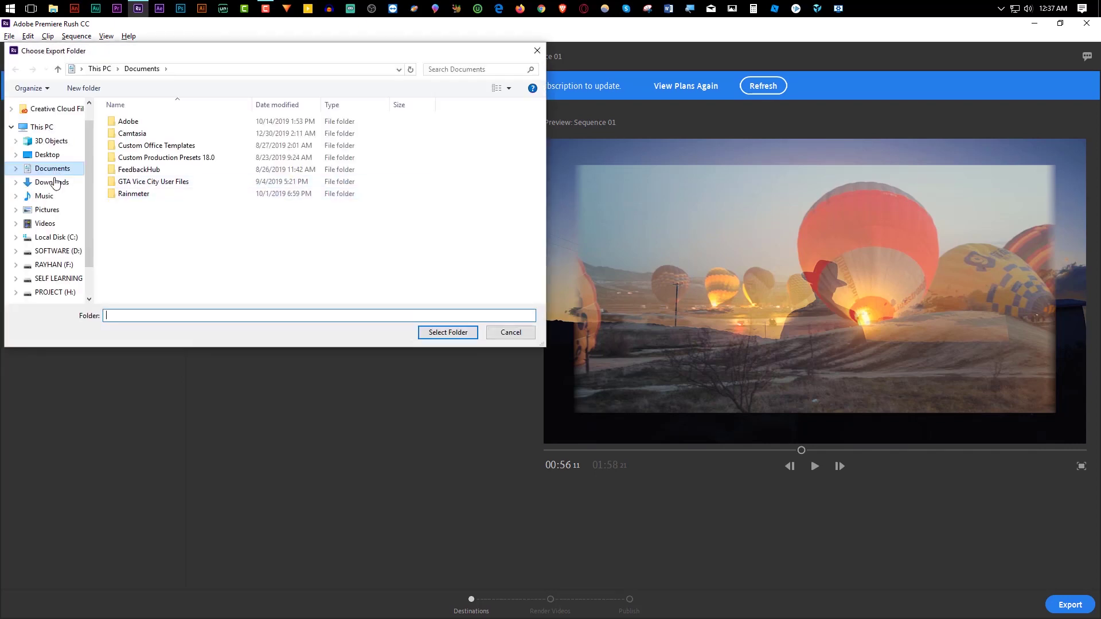
click(57, 264)
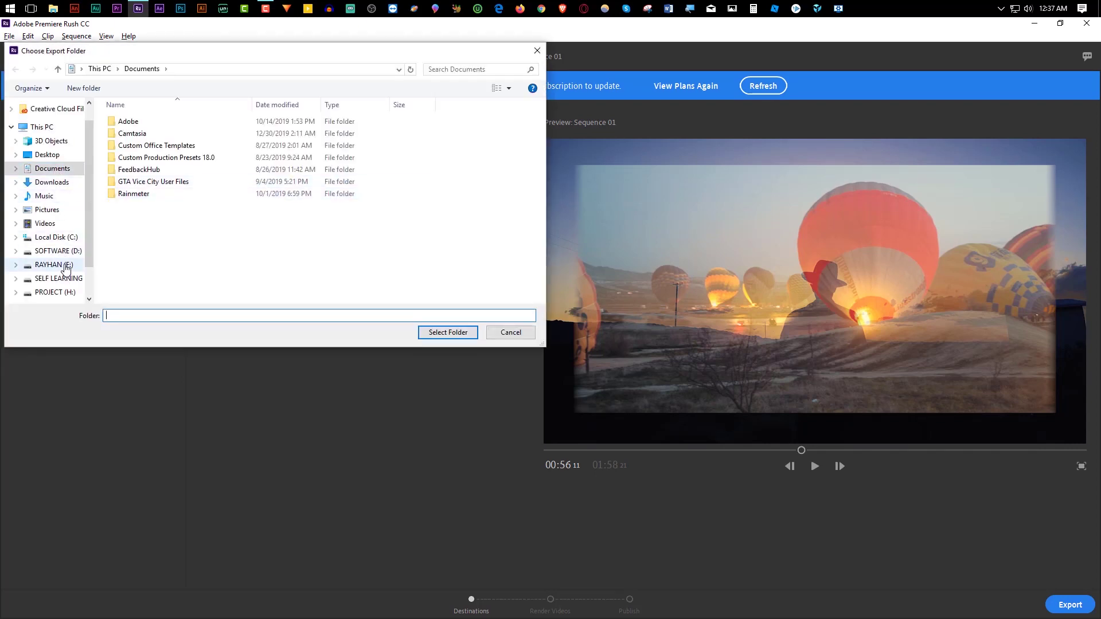
click(459, 333)
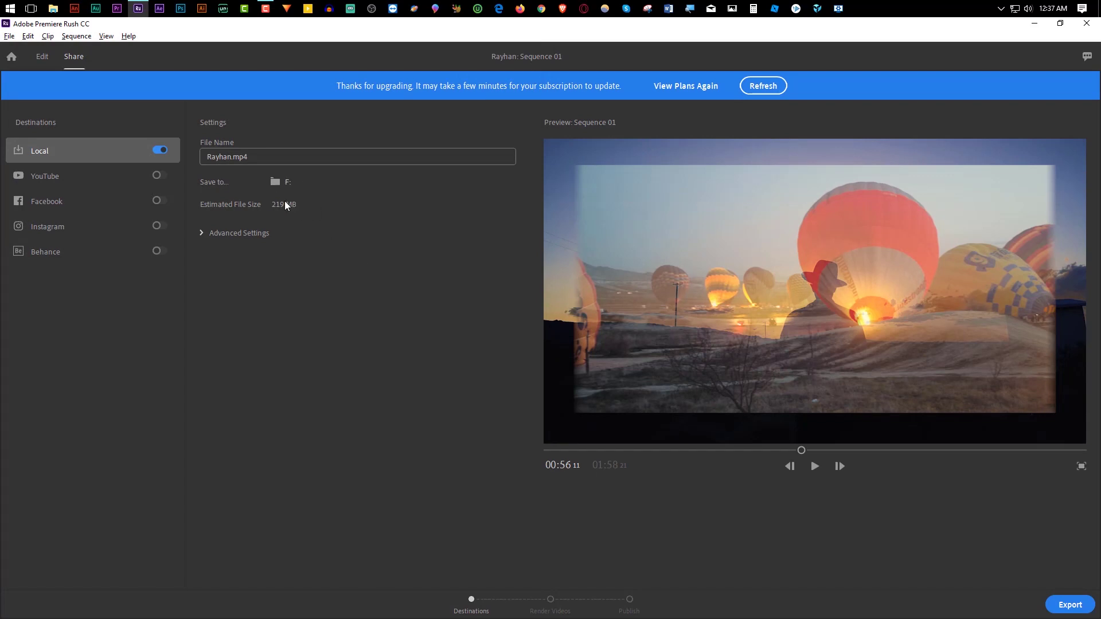
Step: In Advanced Settings, try the YouTube 2160p 4K preset, then return the preset to Automatic
click(255, 234)
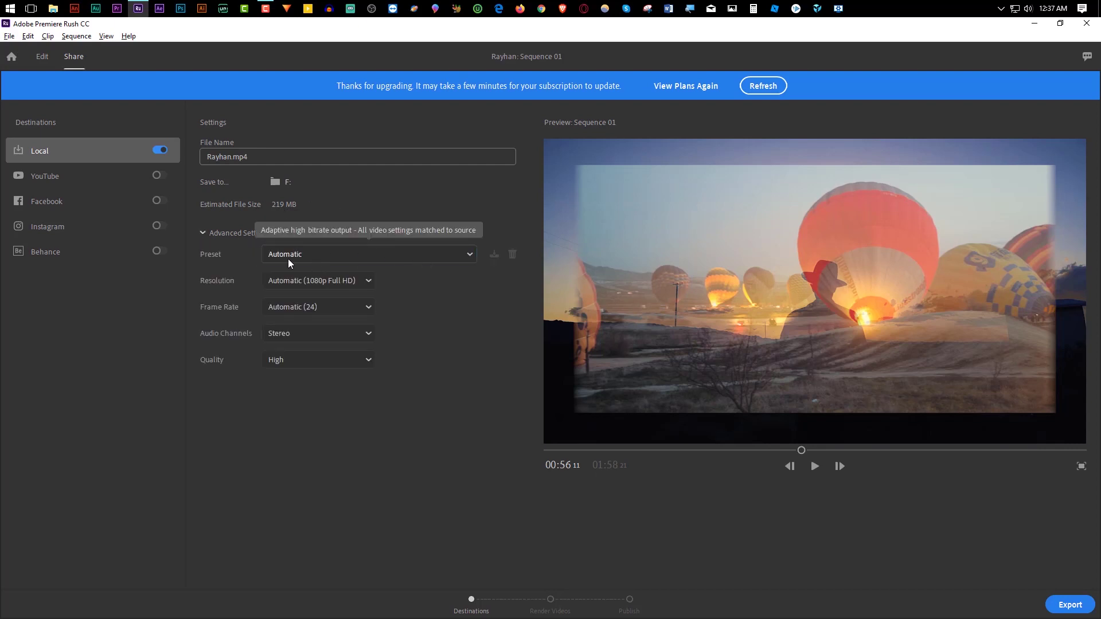
click(399, 255)
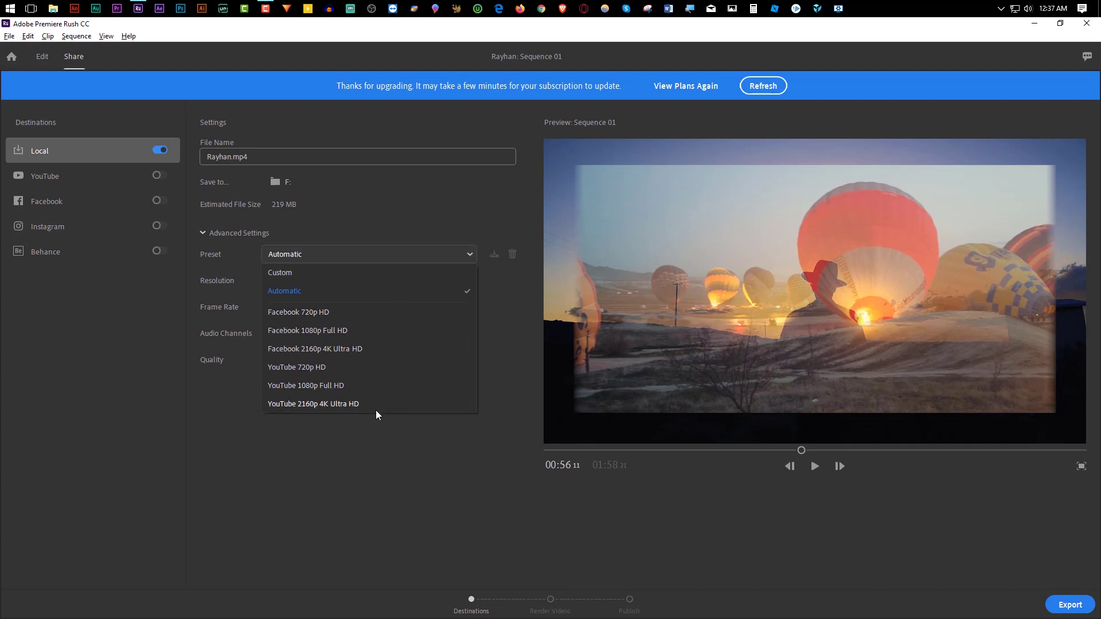
click(423, 431)
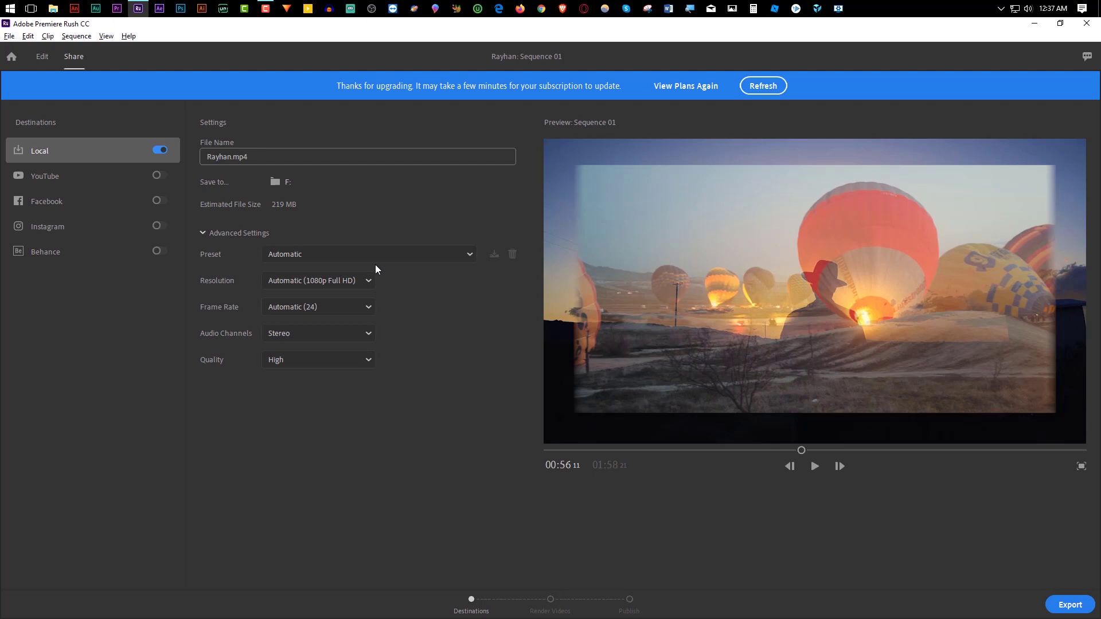
click(388, 250)
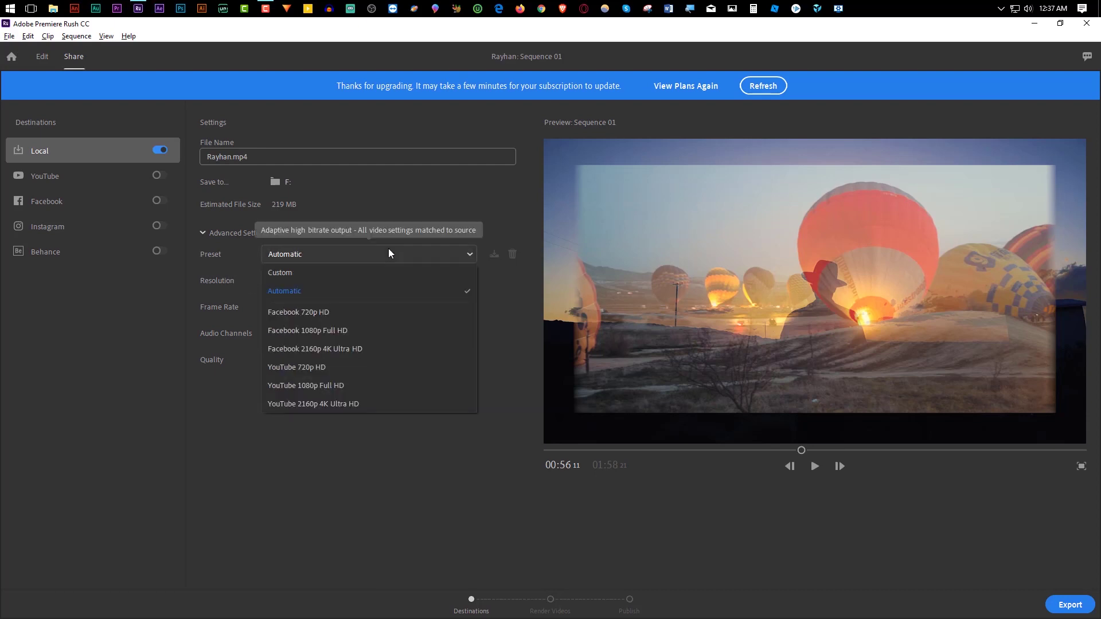
click(373, 395)
click(372, 250)
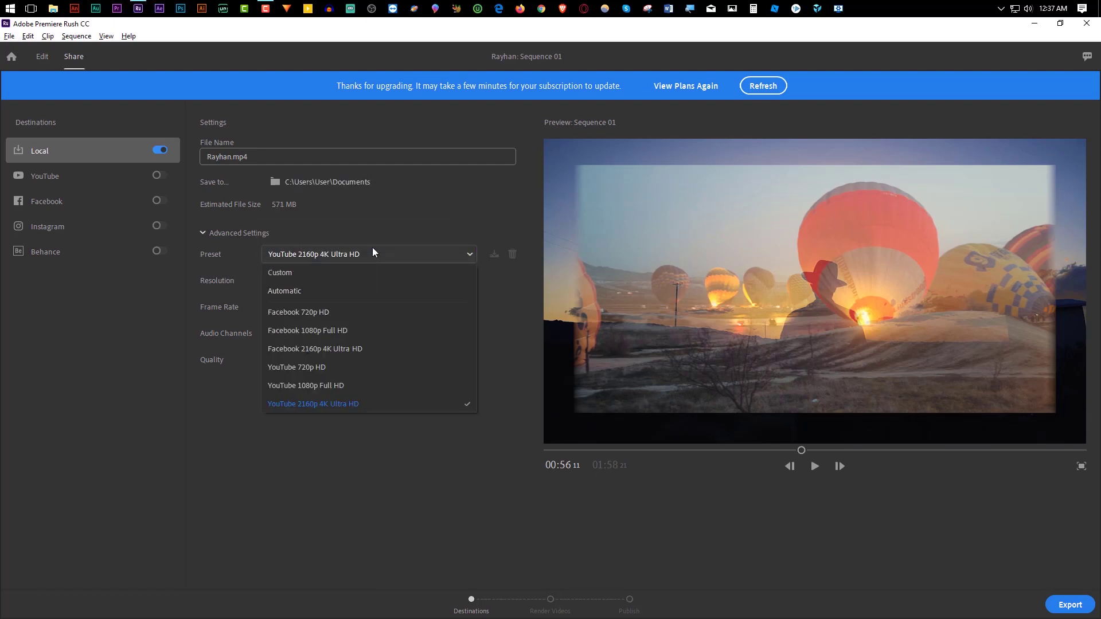
click(342, 291)
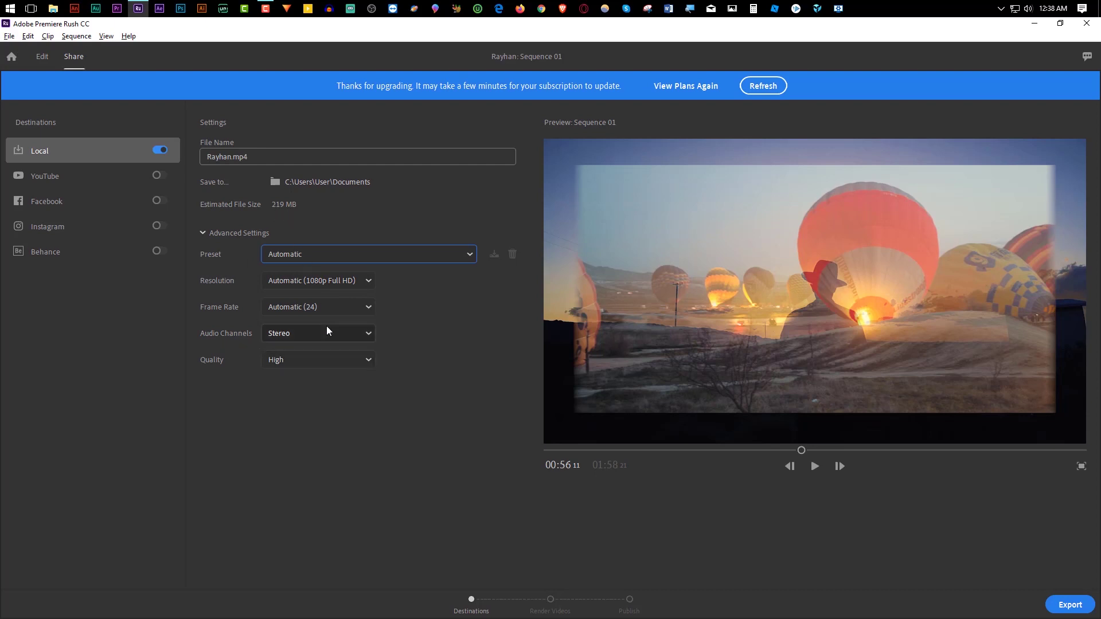
Step: Switch export quality to Low, then back to High
click(326, 354)
click(321, 415)
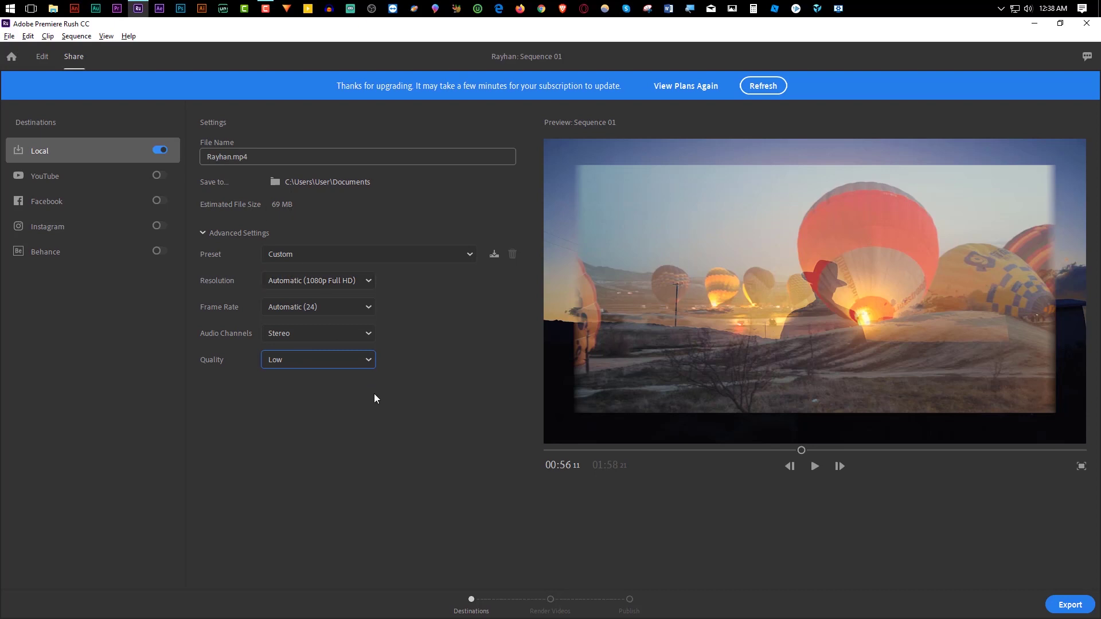
click(346, 359)
click(342, 380)
Step: Start rendering the local MP4 export
click(1070, 605)
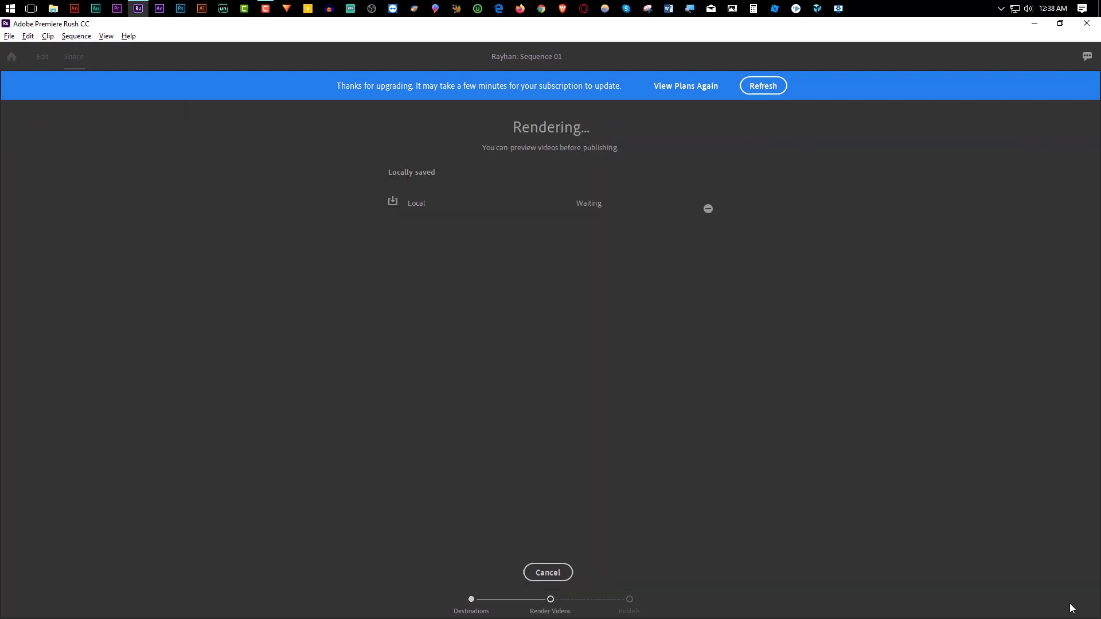